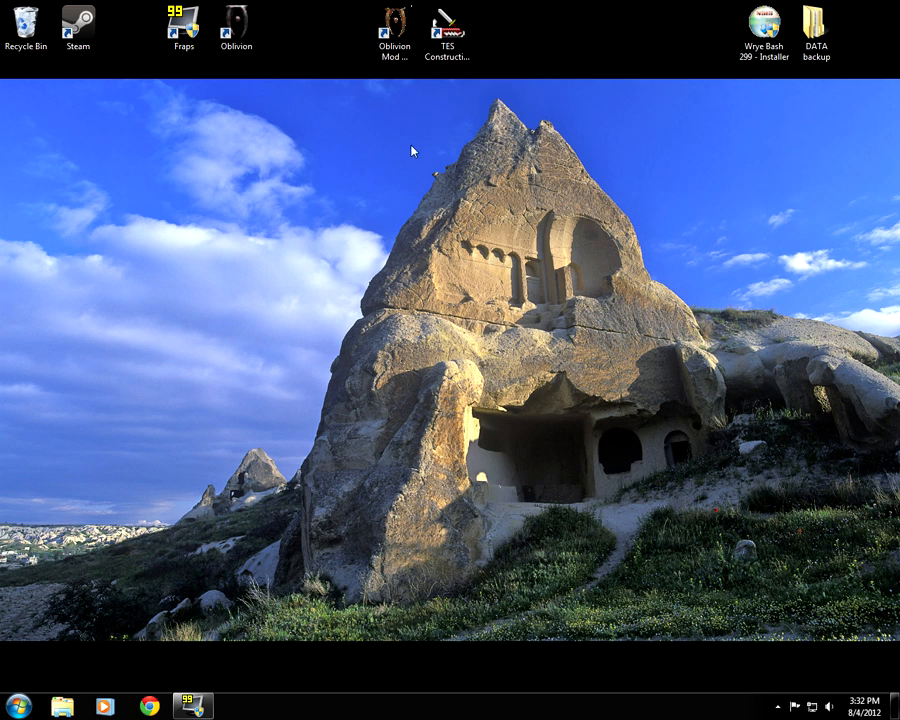
- Look inside the DATA backup folder on the desktop and close its window
{"action": "left_click", "coordinate": [452, 40]}
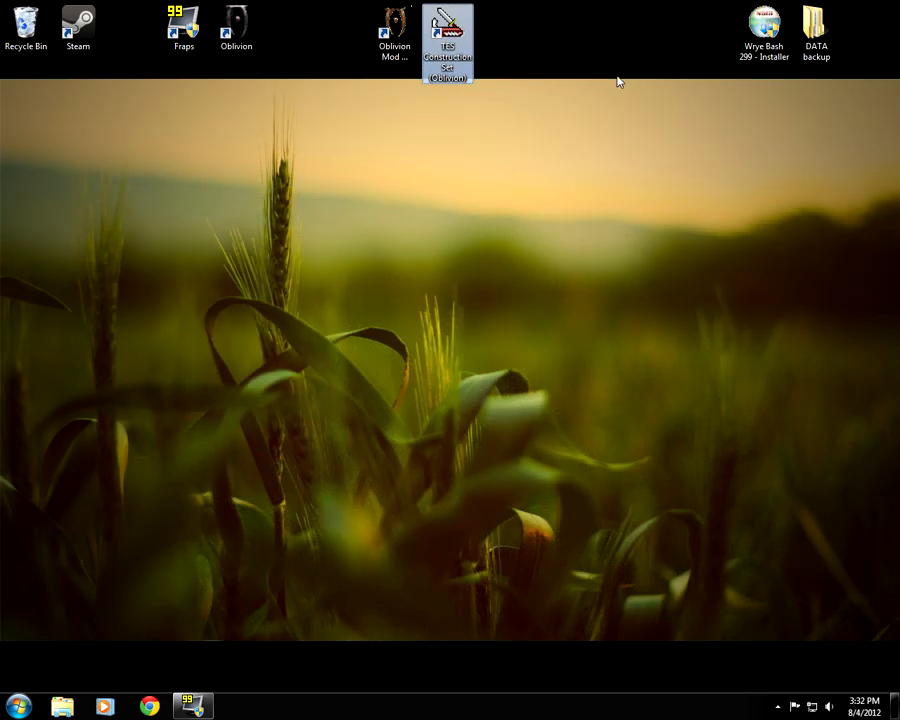
{"action": "left_click", "coordinate": [755, 35]}
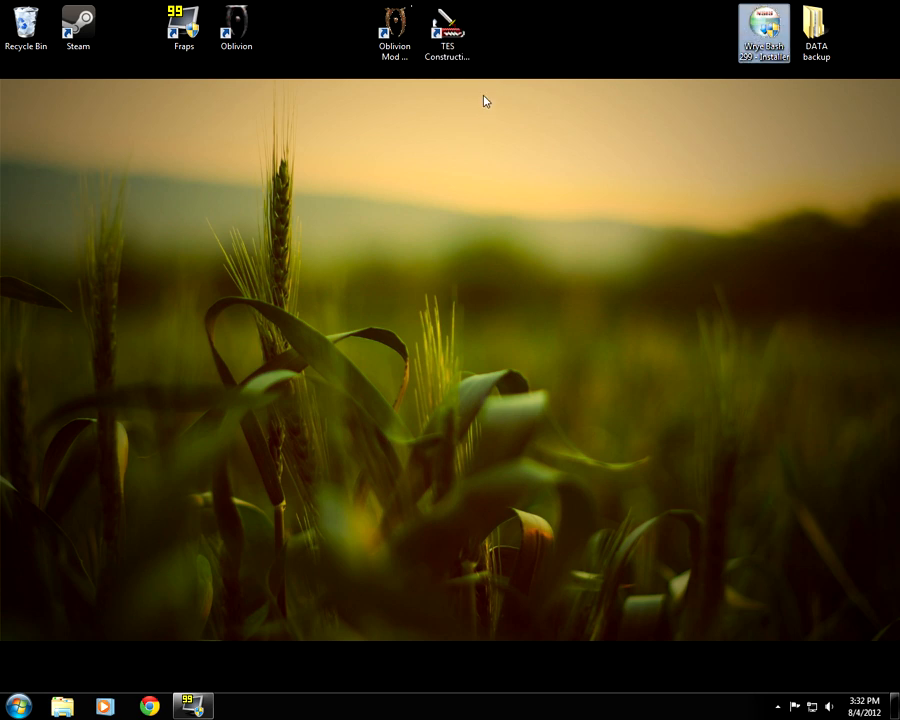
{"action": "double_click", "coordinate": [815, 30]}
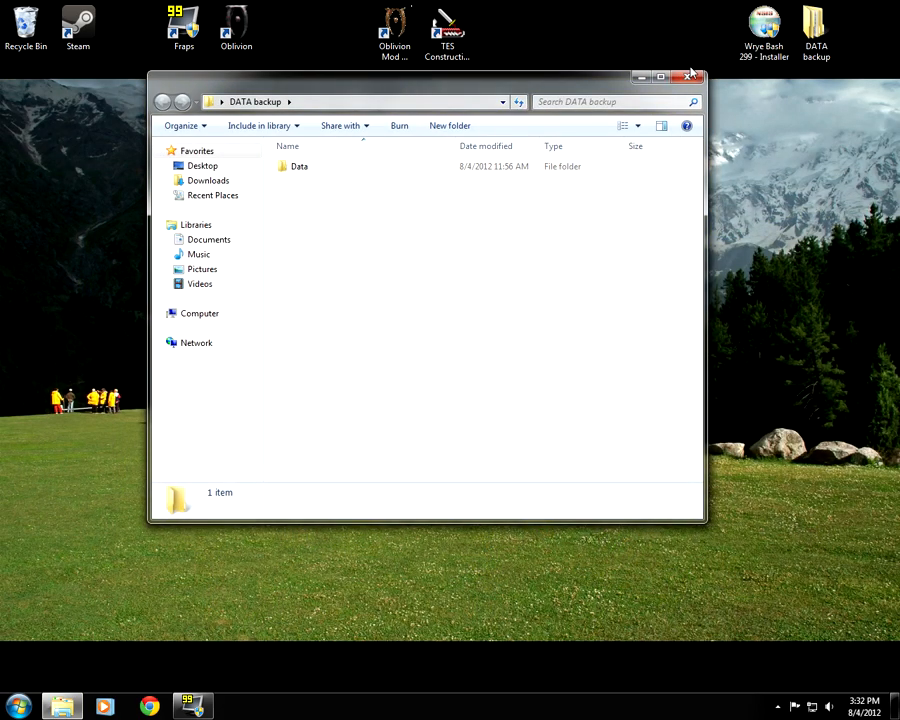
{"action": "left_click", "coordinate": [689, 75]}
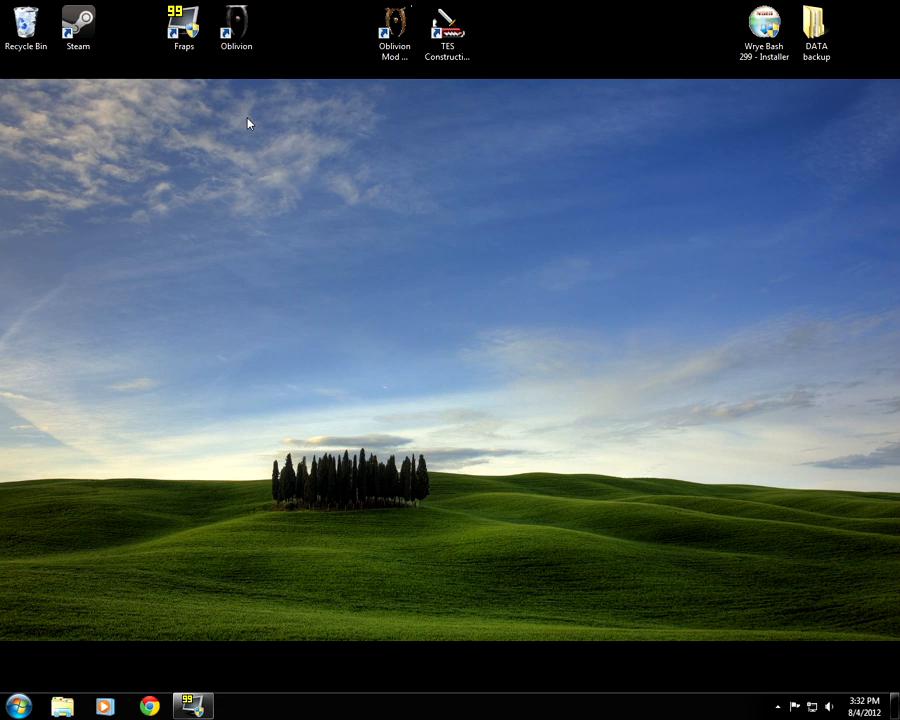
- Launch the TES Construction Set with administrator rights
{"action": "left_click", "coordinate": [447, 32]}
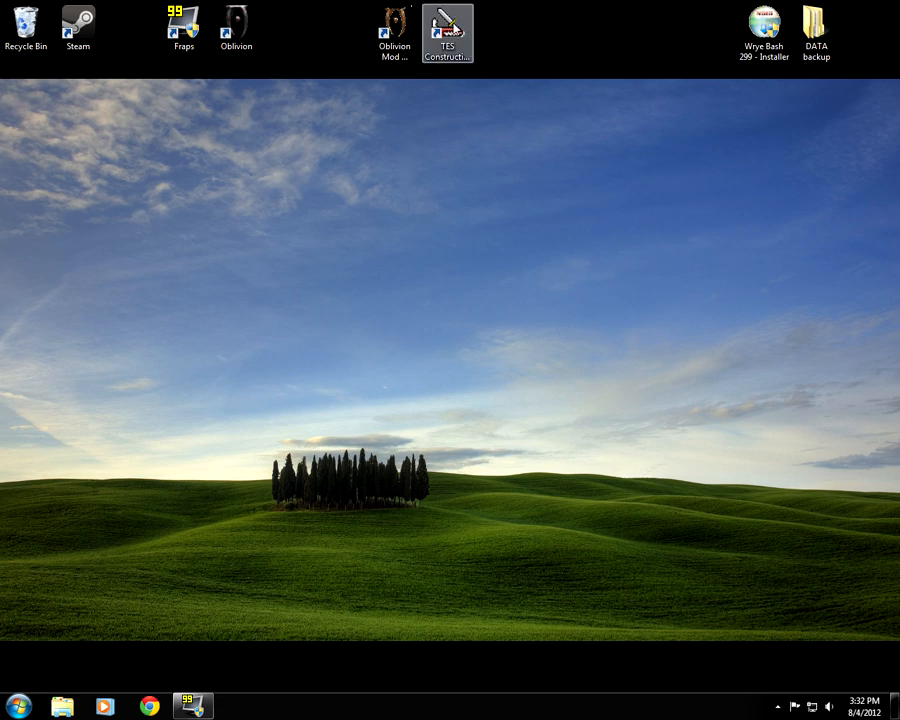
{"action": "right_click", "coordinate": [451, 25]}
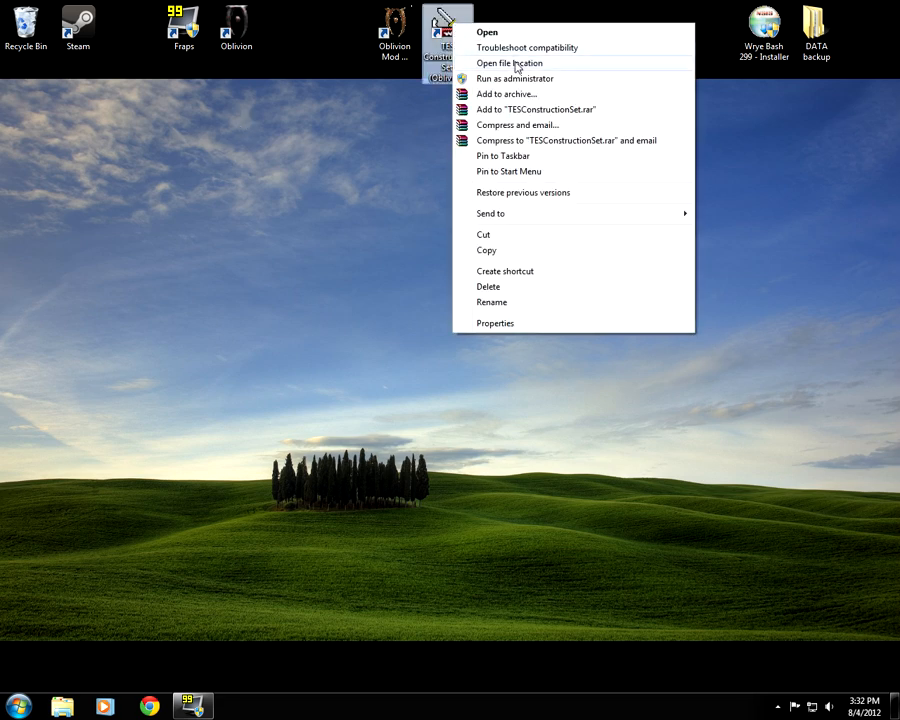
{"action": "left_click", "coordinate": [521, 79]}
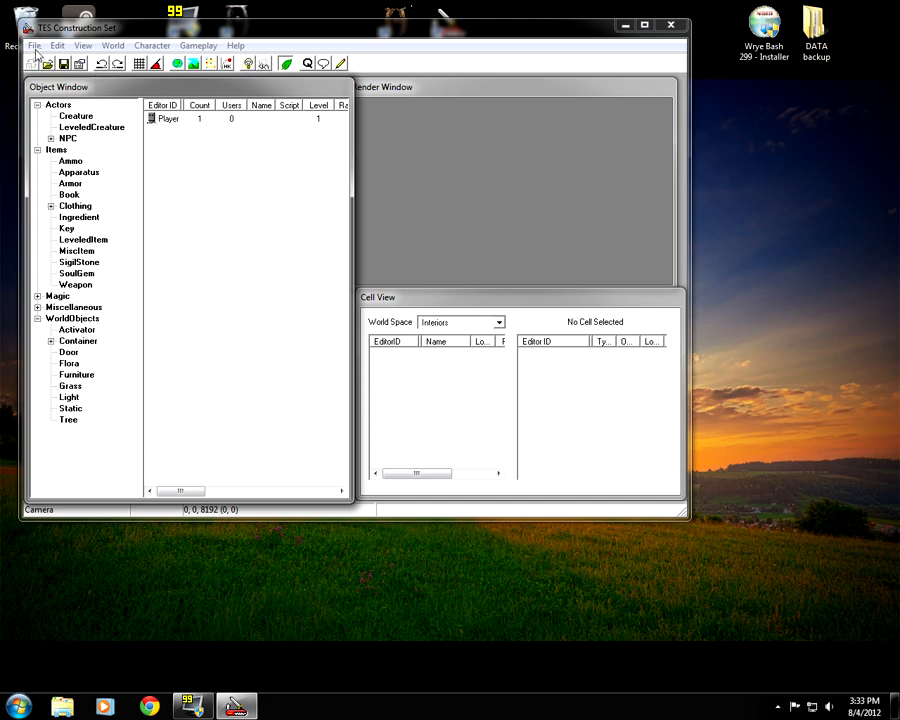
- Load Oblivion.esm, CM Partners.esm and CM Partners.esp as data files without setting an active file
{"action": "left_click", "coordinate": [34, 45]}
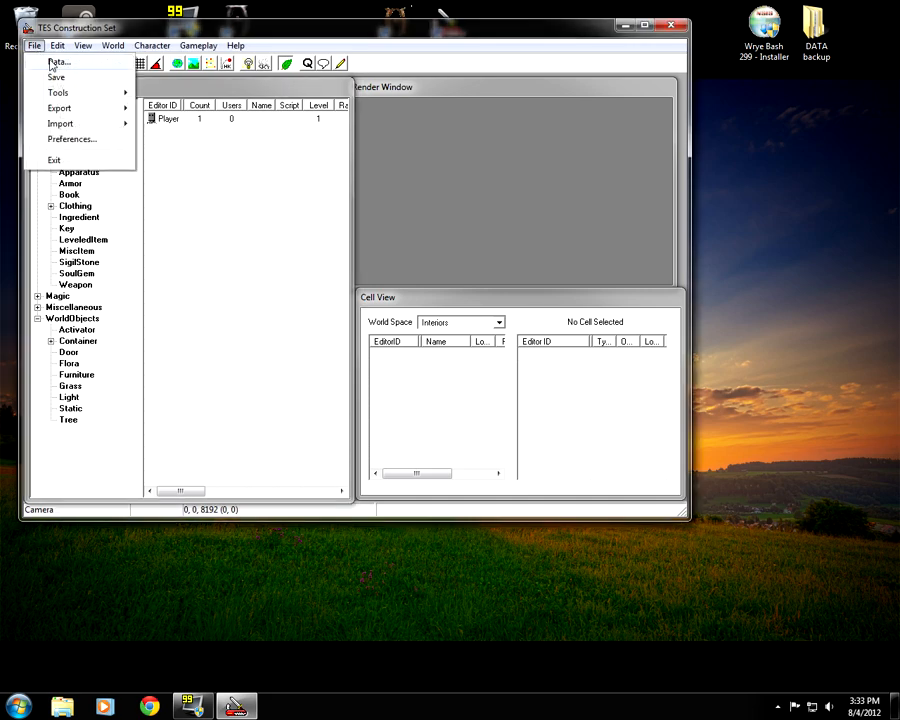
{"action": "left_click", "coordinate": [55, 62]}
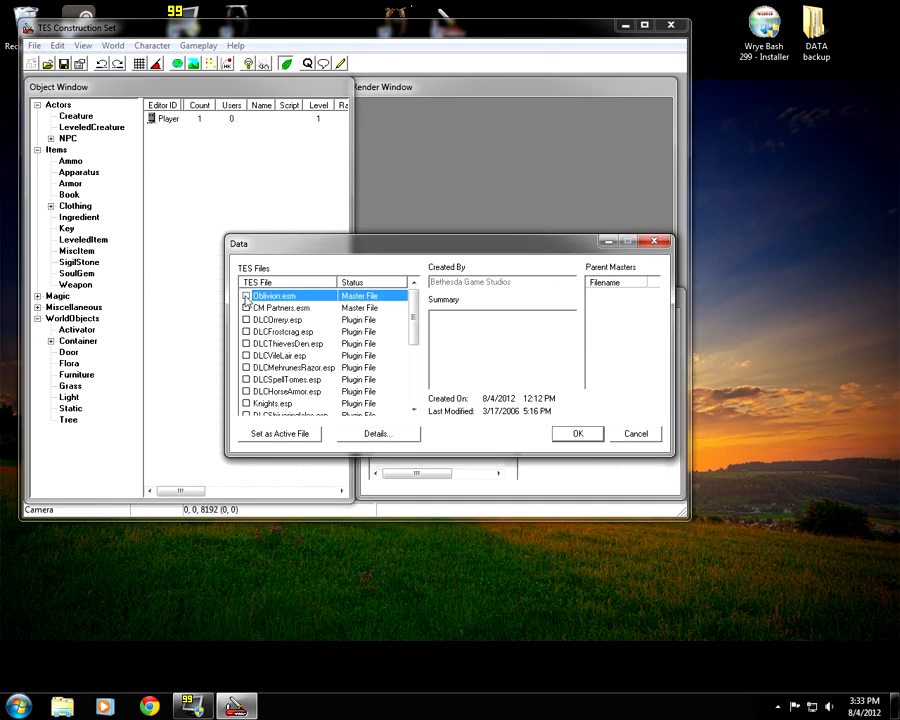
{"action": "left_click", "coordinate": [246, 296]}
{"action": "left_click", "coordinate": [246, 308]}
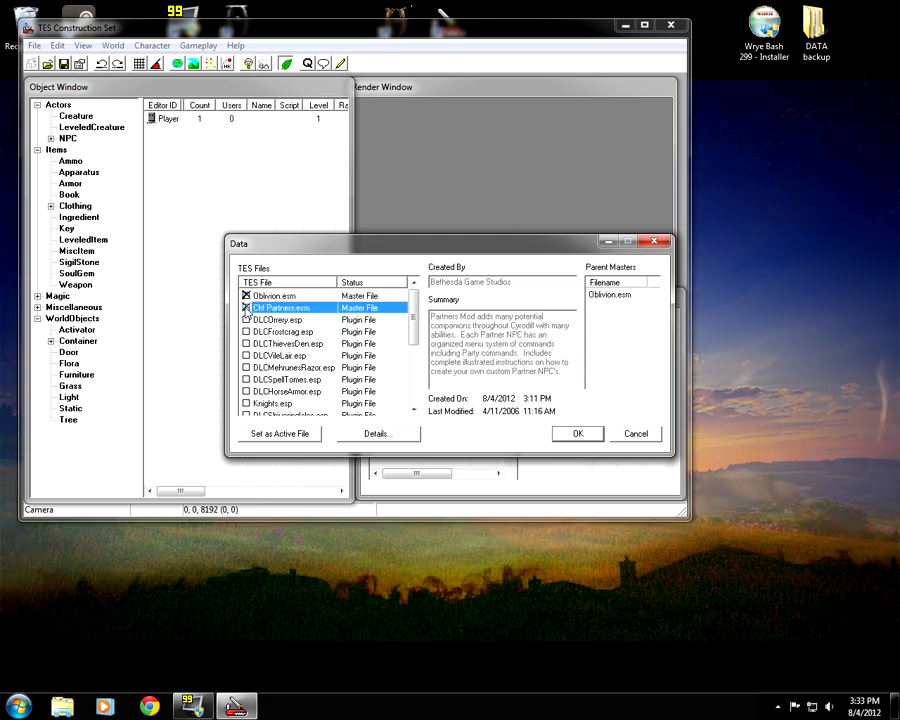
{"action": "scroll", "coordinate": [281, 361], "scroll_direction": "down", "scroll_amount": 4}
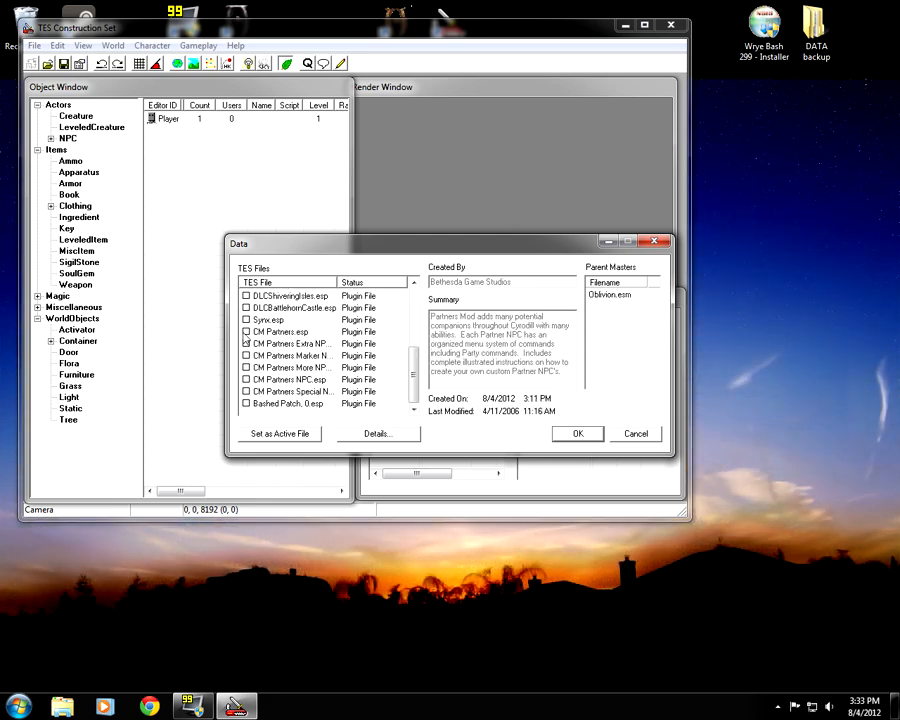
{"action": "left_click", "coordinate": [246, 331]}
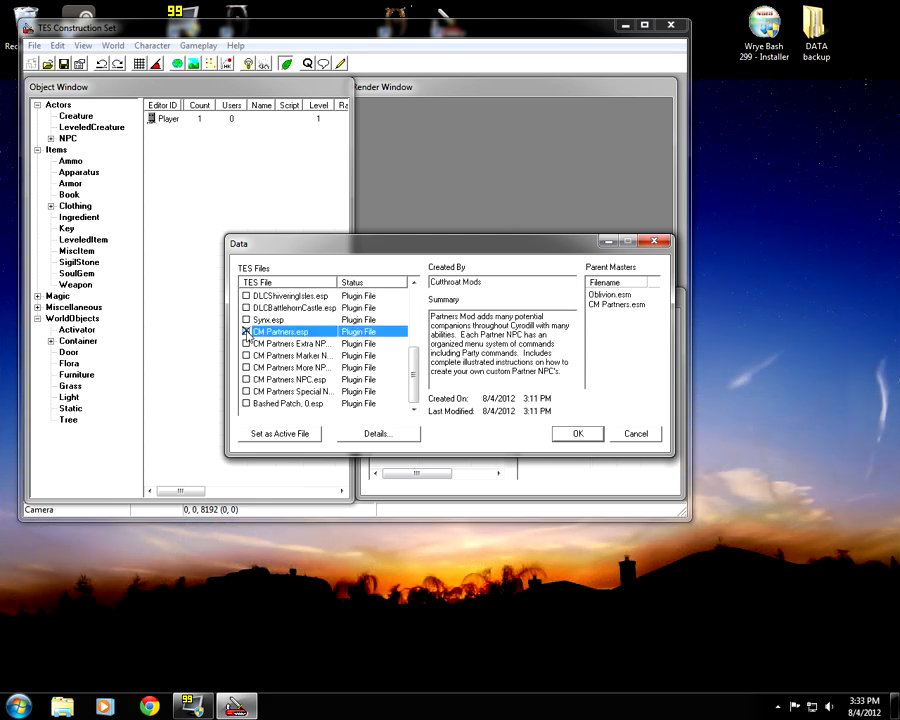
{"action": "left_click", "coordinate": [577, 433]}
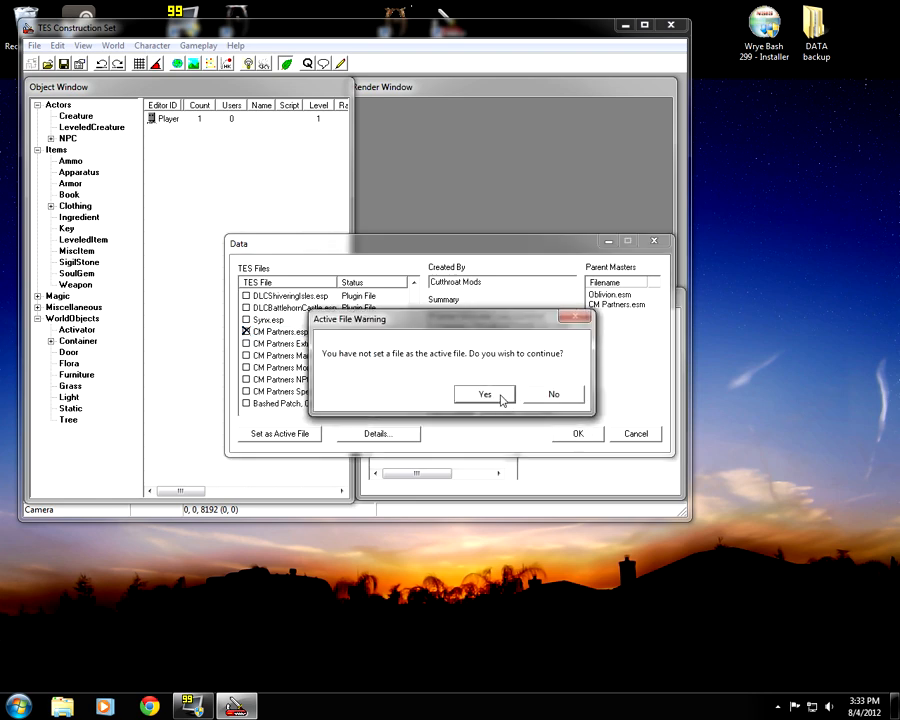
{"action": "left_click", "coordinate": [501, 397]}
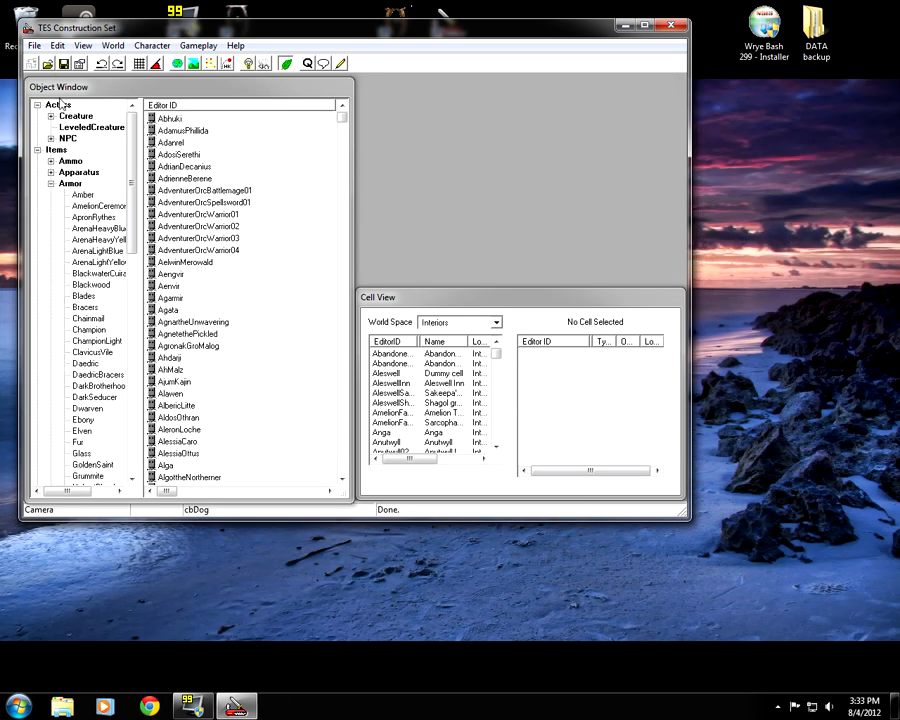
- Find the cm partner characters among the NPCs and open the record of cmRandi
{"action": "left_click", "coordinate": [67, 139]}
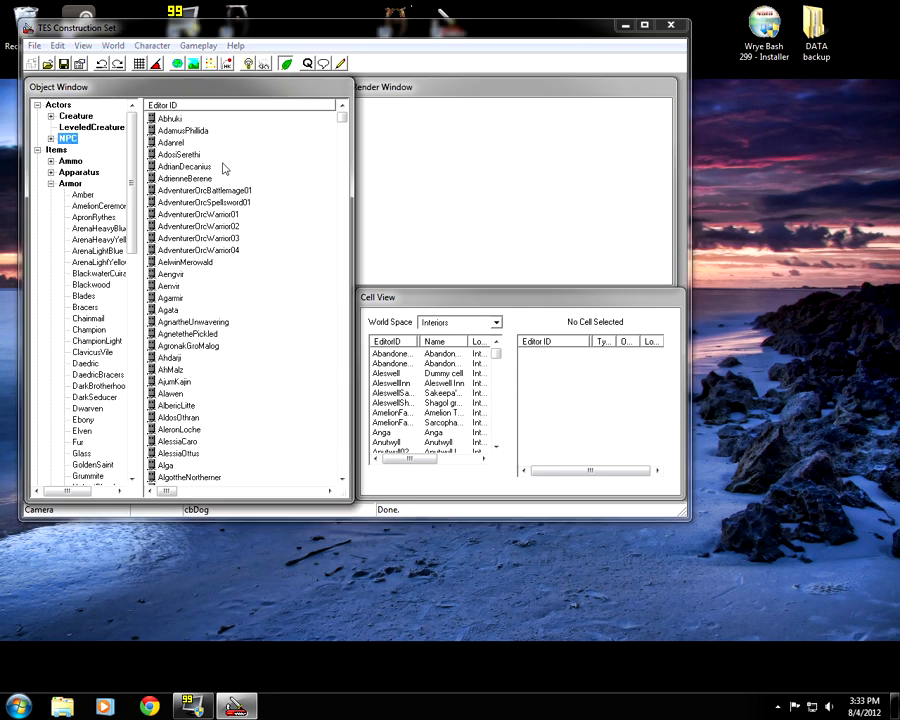
{"action": "left_click_drag", "start_coordinate": [343, 120], "coordinate": [346, 170]}
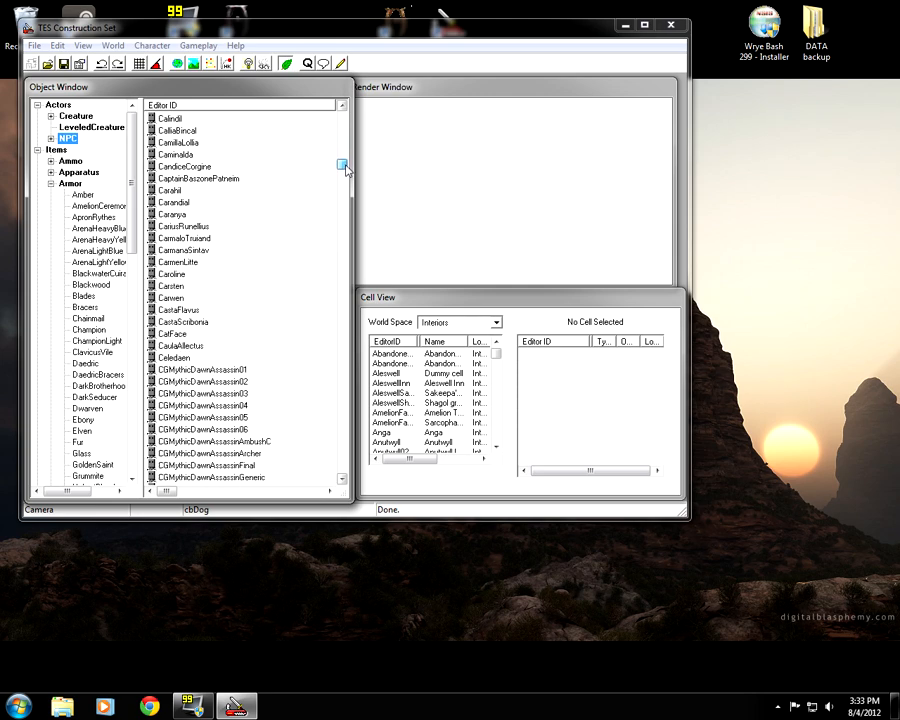
{"action": "left_click", "coordinate": [241, 369]}
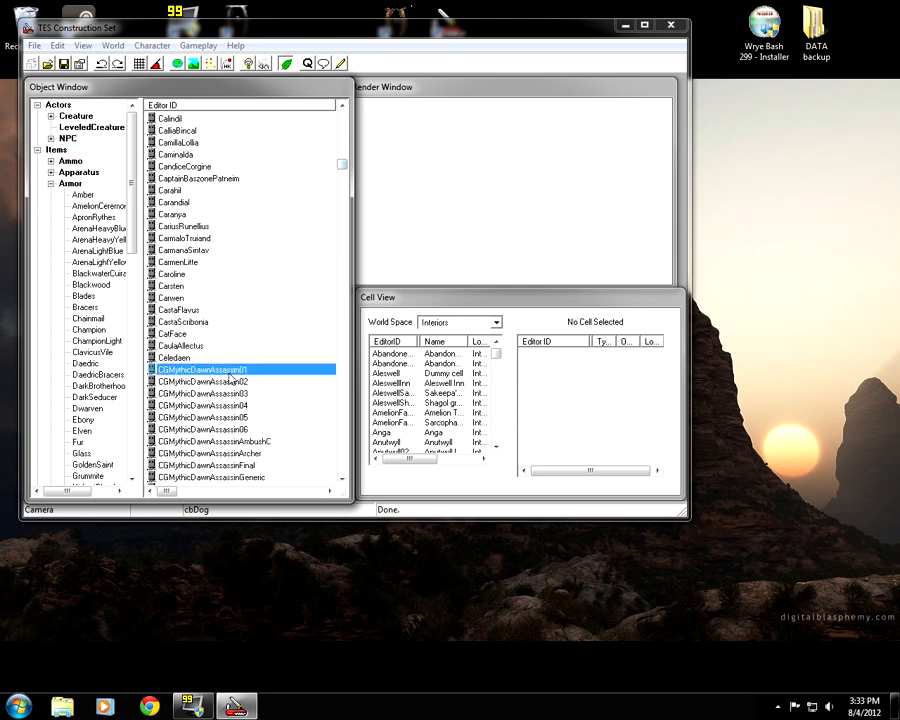
{"action": "scroll", "coordinate": [238, 329], "scroll_direction": "down", "scroll_amount": 20}
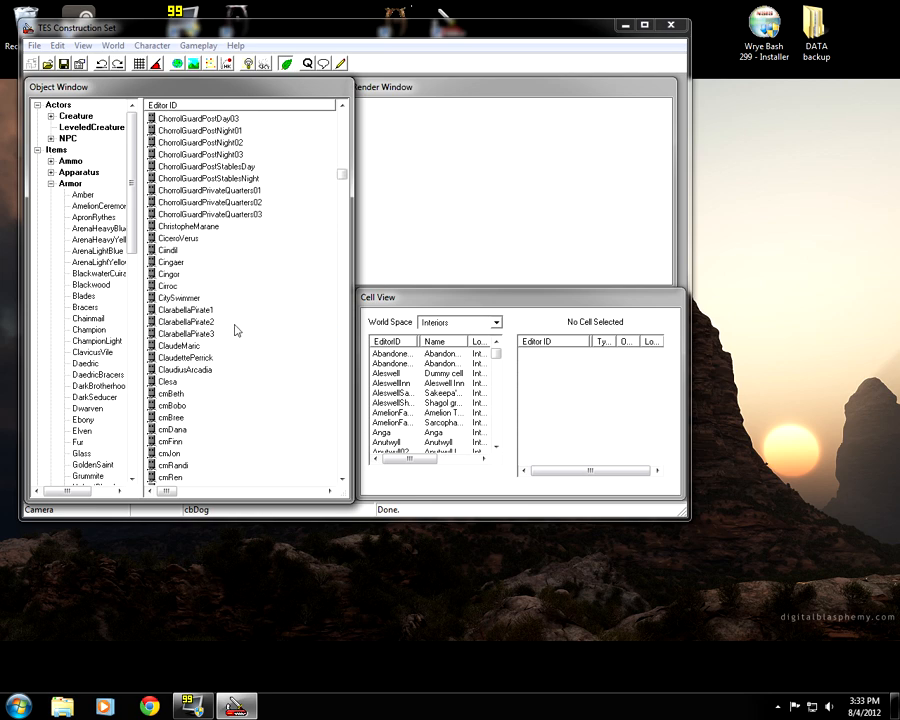
{"action": "scroll", "coordinate": [236, 332], "scroll_direction": "down", "scroll_amount": 4}
{"action": "scroll", "coordinate": [230, 296], "scroll_direction": "up", "scroll_amount": 4}
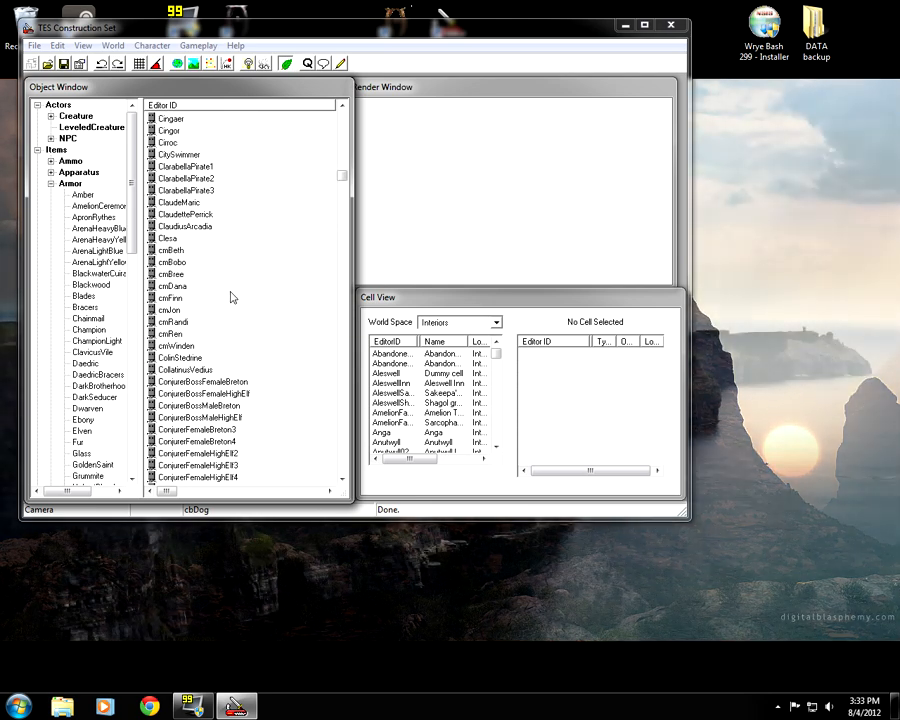
{"action": "left_click", "coordinate": [180, 250]}
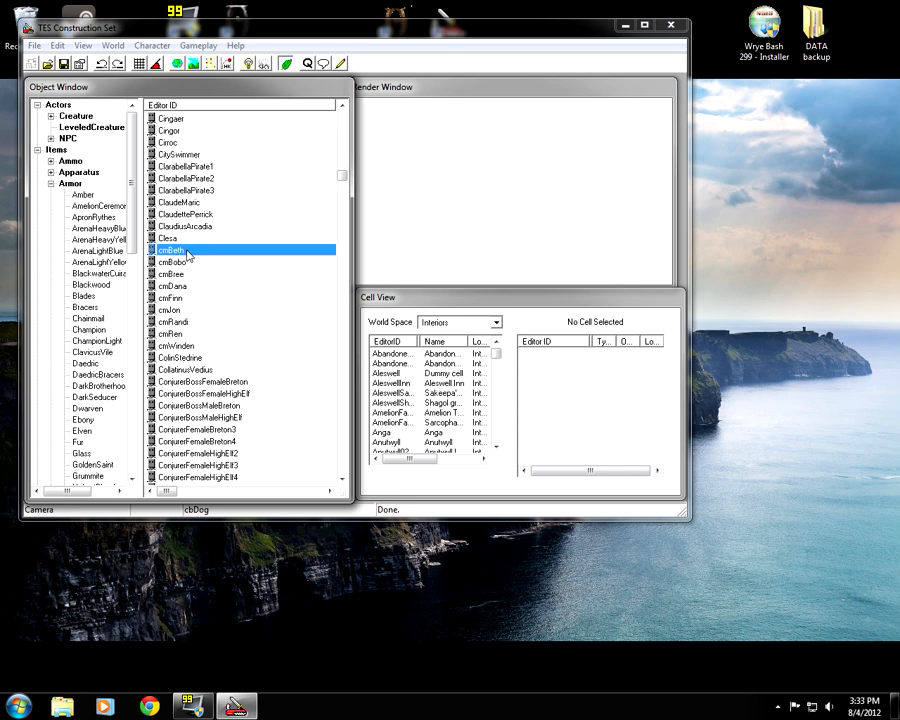
{"action": "left_click", "coordinate": [189, 287]}
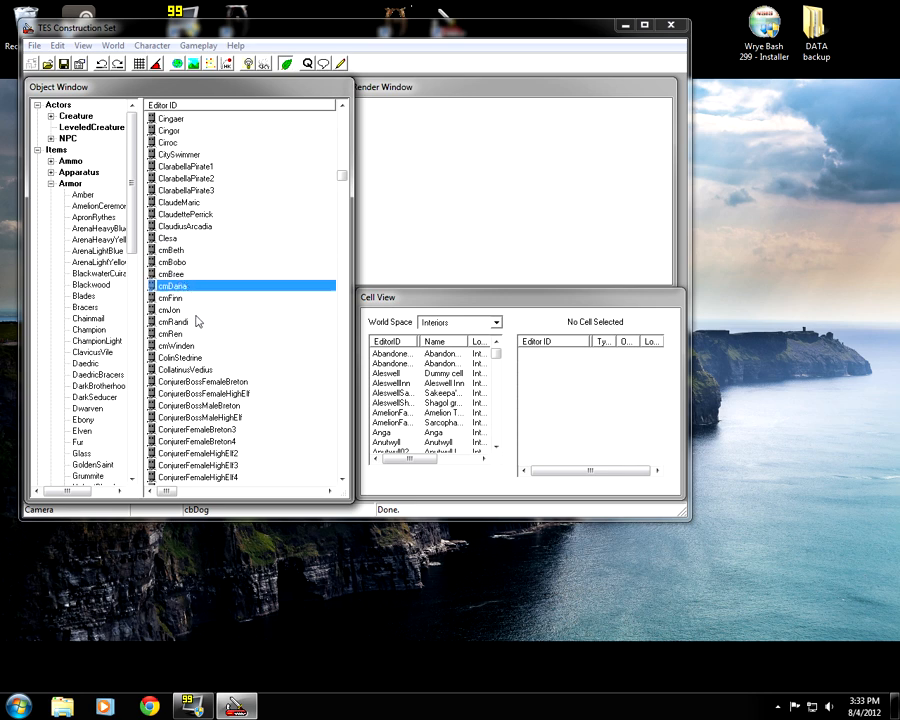
{"action": "left_click", "coordinate": [193, 323]}
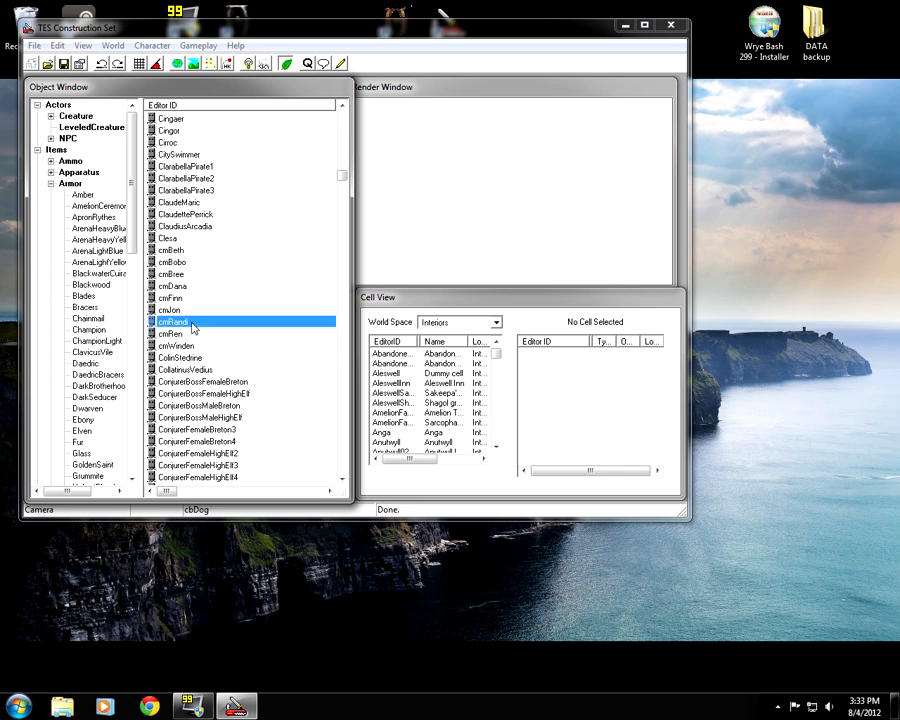
{"action": "double_click", "coordinate": [193, 323]}
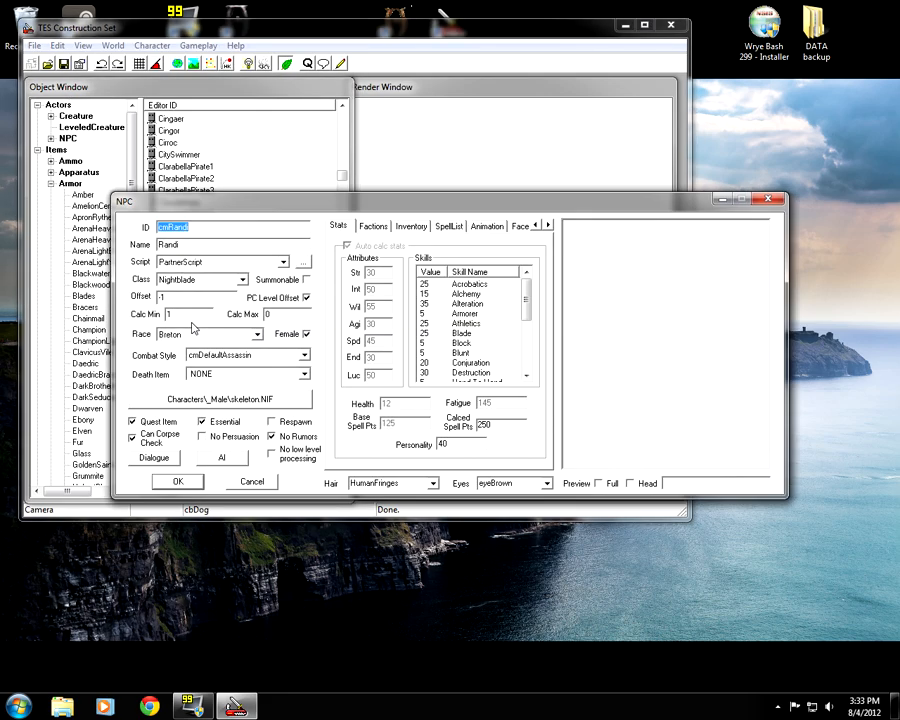
- Preview the NPC's head and rotate it to examine the face from several angles
{"action": "left_click", "coordinate": [598, 483]}
{"action": "left_click", "coordinate": [630, 483]}
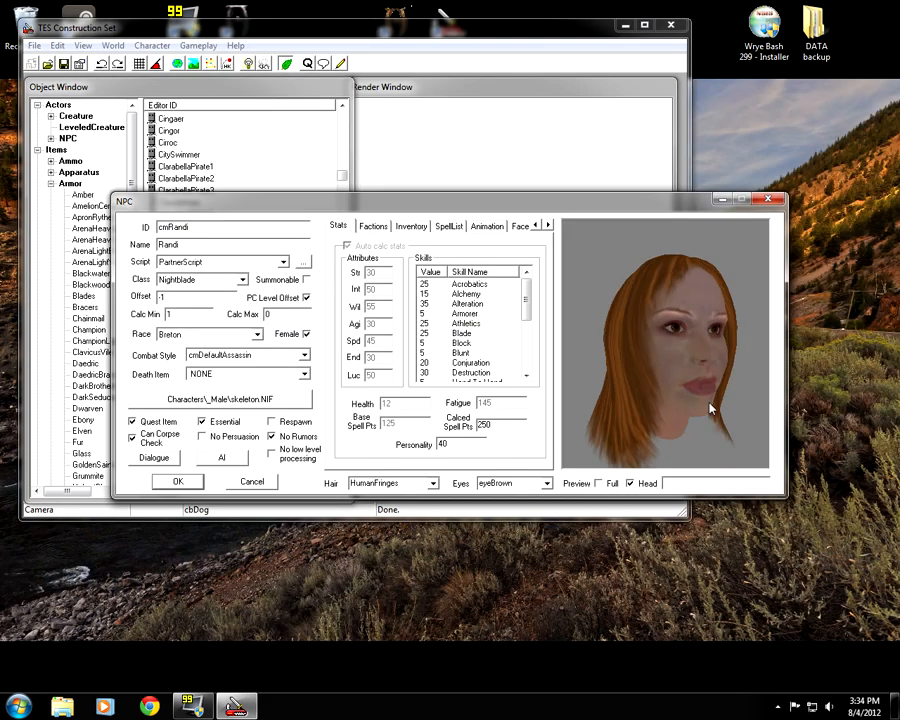
{"action": "left_click_drag", "start_coordinate": [646, 406], "coordinate": [674, 406]}
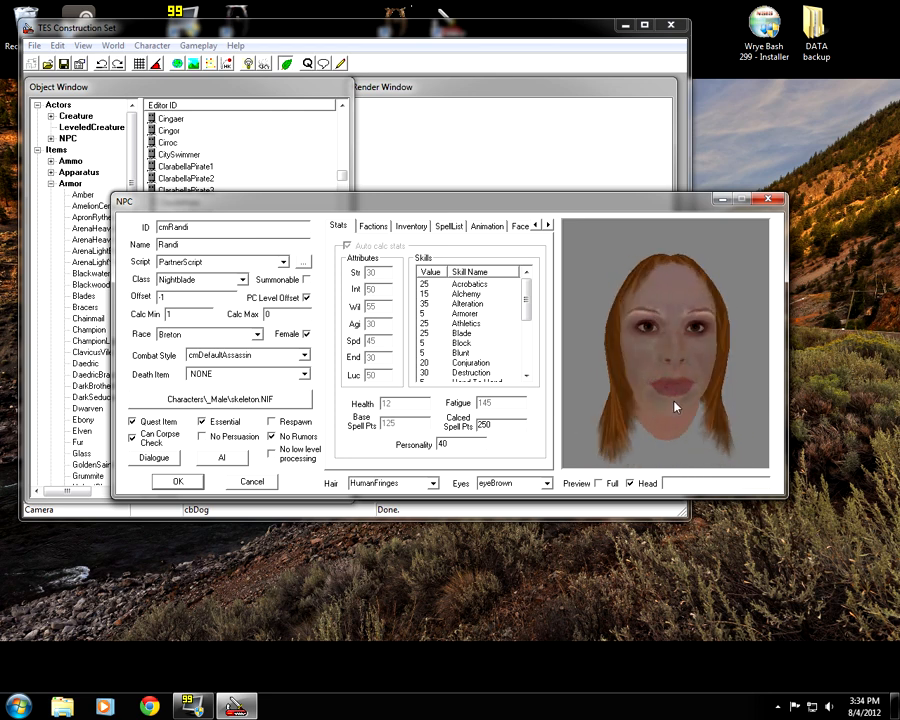
{"action": "left_click_drag", "start_coordinate": [674, 406], "coordinate": [675, 364]}
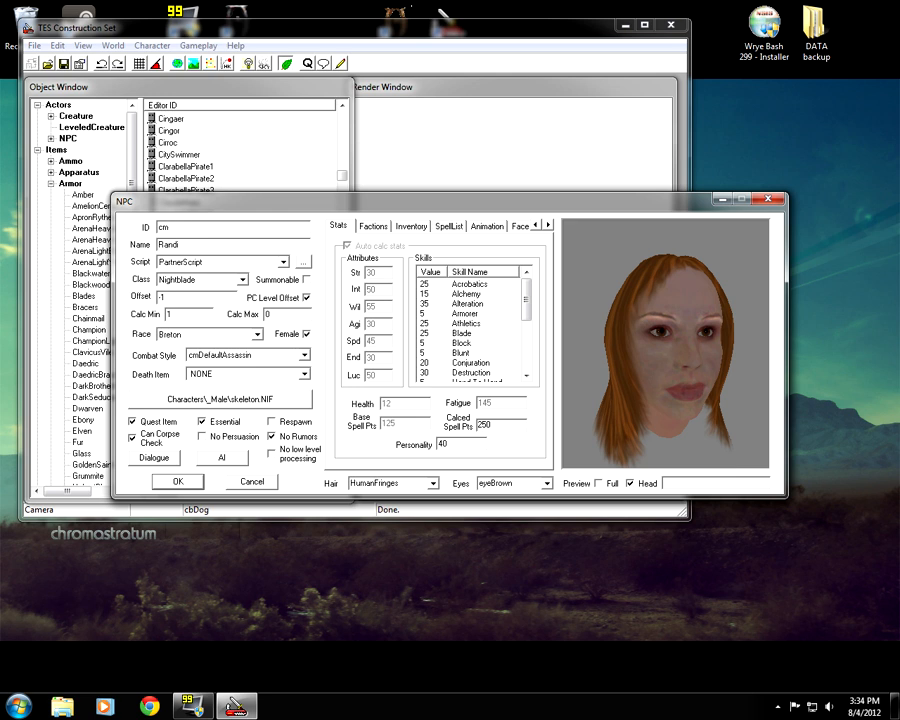
- Set the NPC's ID to cmAngie and its name to Angie, and create it as a new form
{"action": "key", "text": "Tab"}
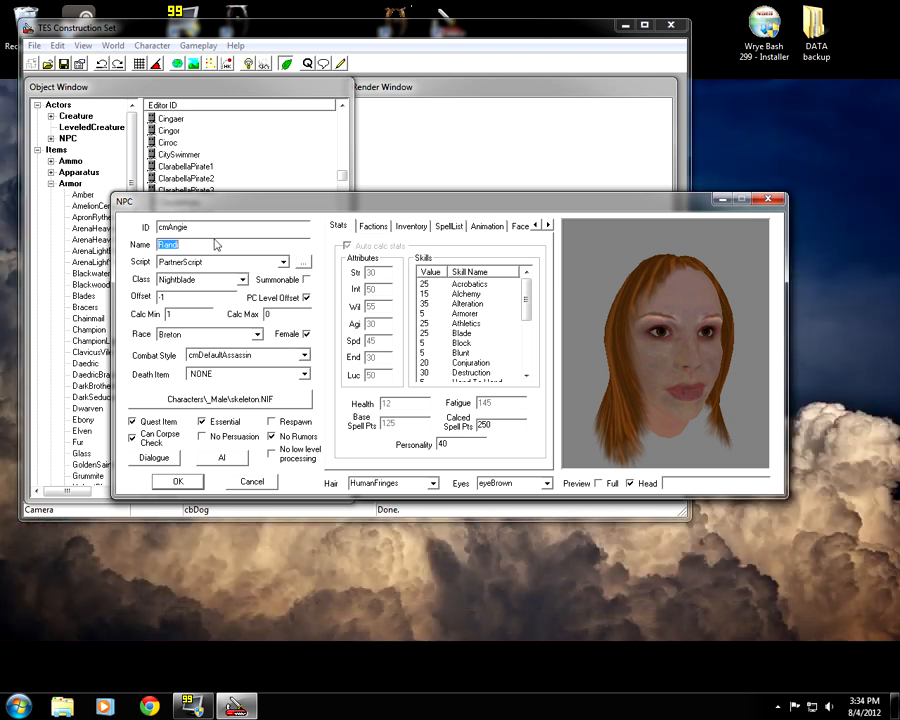
{"action": "left_click", "coordinate": [180, 244]}
{"action": "left_click_drag", "start_coordinate": [182, 245], "coordinate": [76, 243]}
{"action": "type", "text": "Angie"}
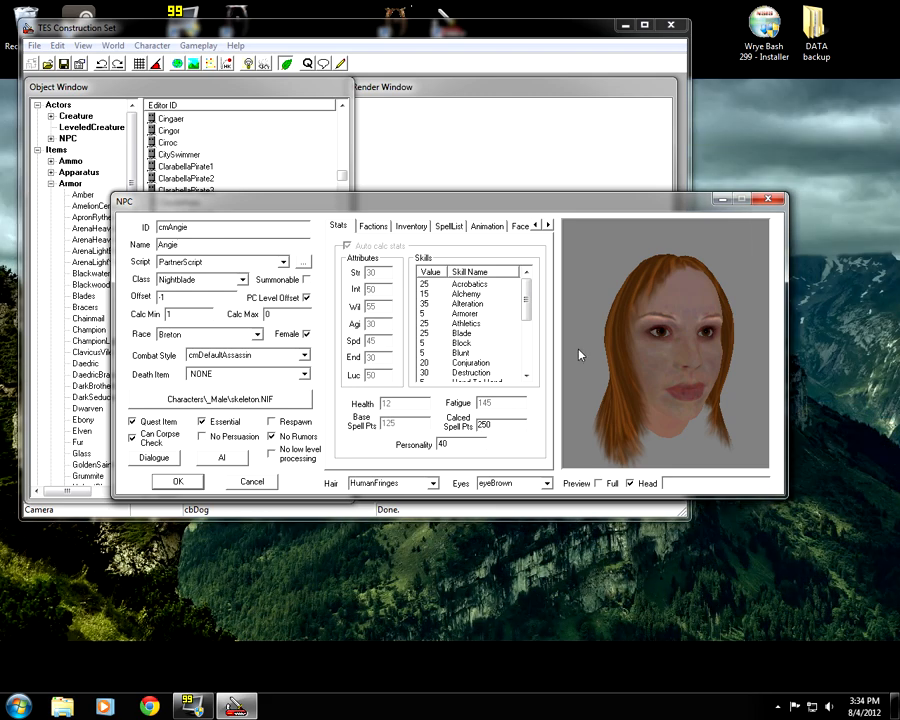
{"action": "left_click_drag", "start_coordinate": [579, 354], "coordinate": [740, 352]}
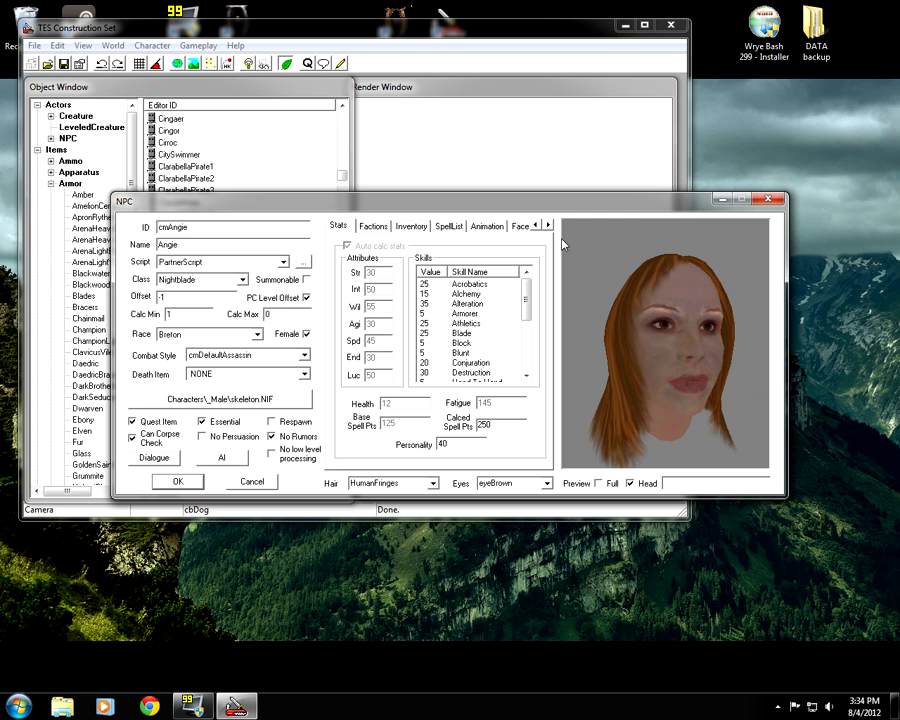
{"action": "left_click", "coordinate": [185, 485]}
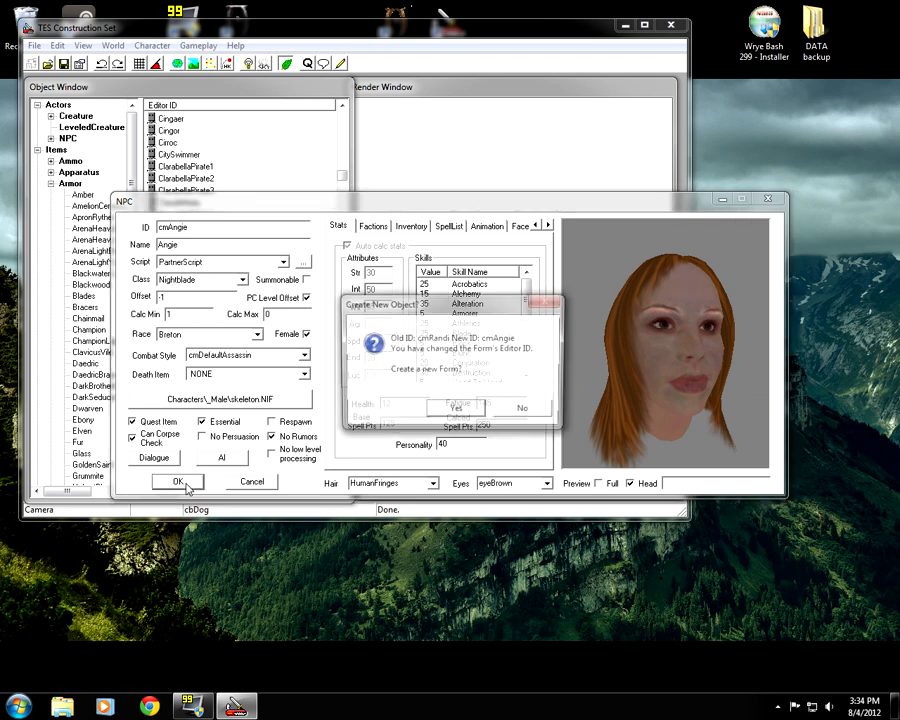
{"action": "left_click", "coordinate": [457, 409]}
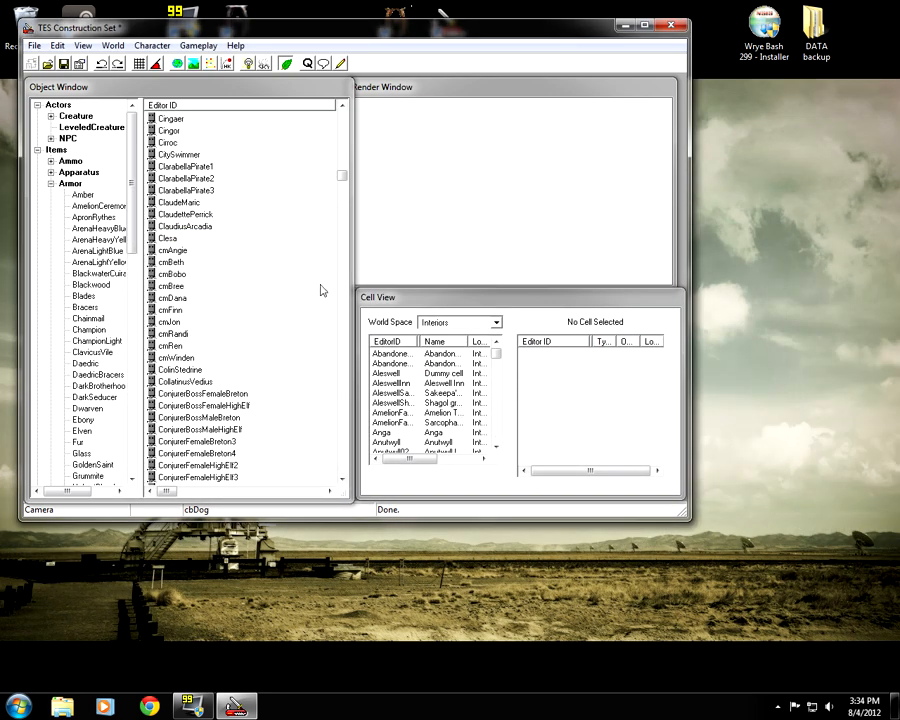
- Save the new NPC in the Data folder as a plugin file named cmAngie
{"action": "left_click", "coordinate": [184, 251]}
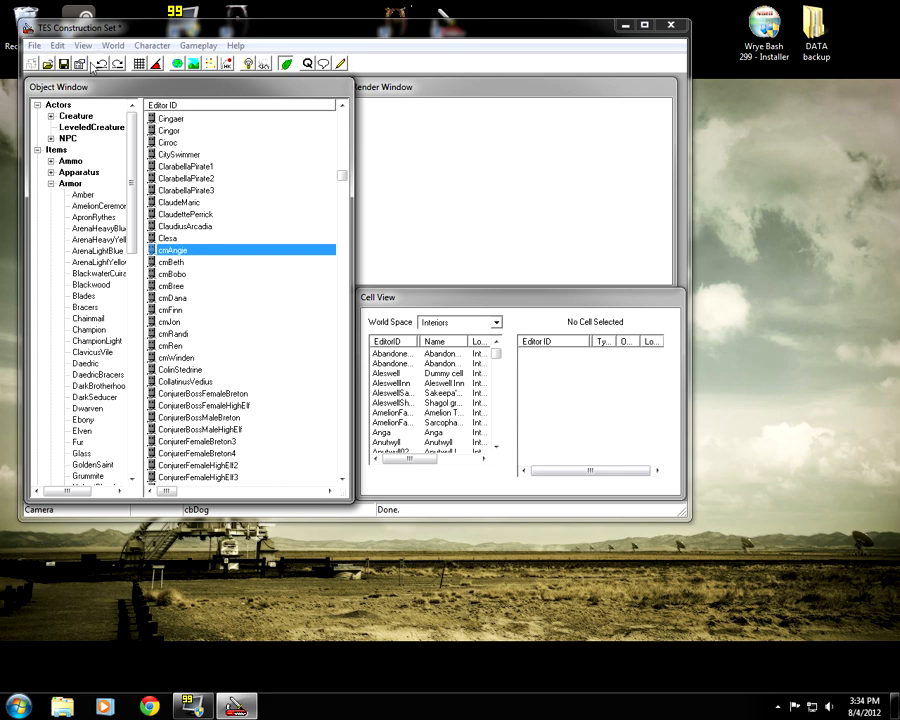
{"action": "left_click", "coordinate": [64, 66]}
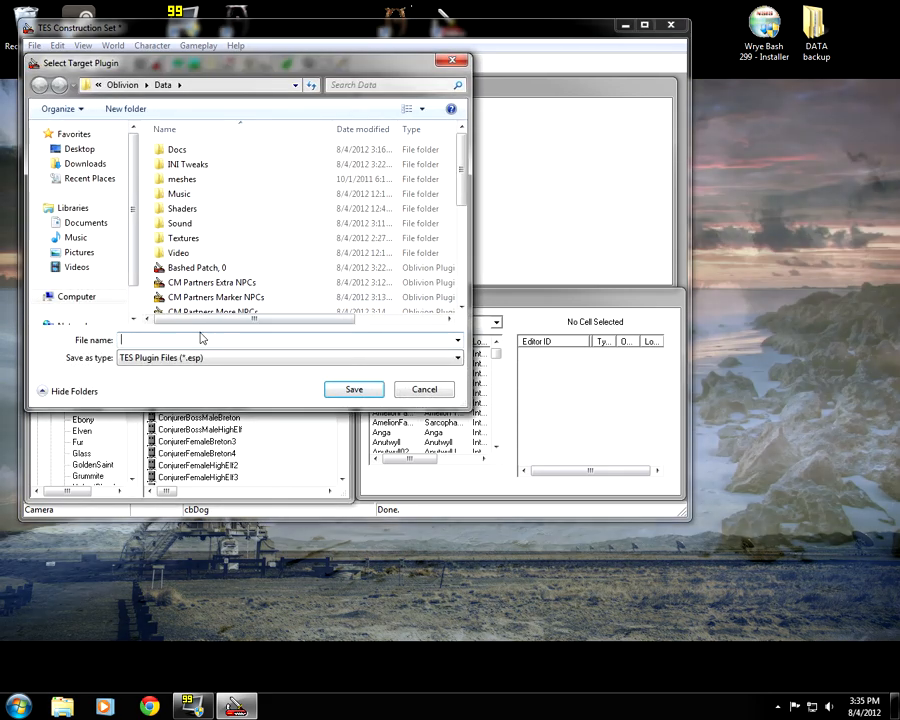
{"action": "type", "text": "cmAngie"}
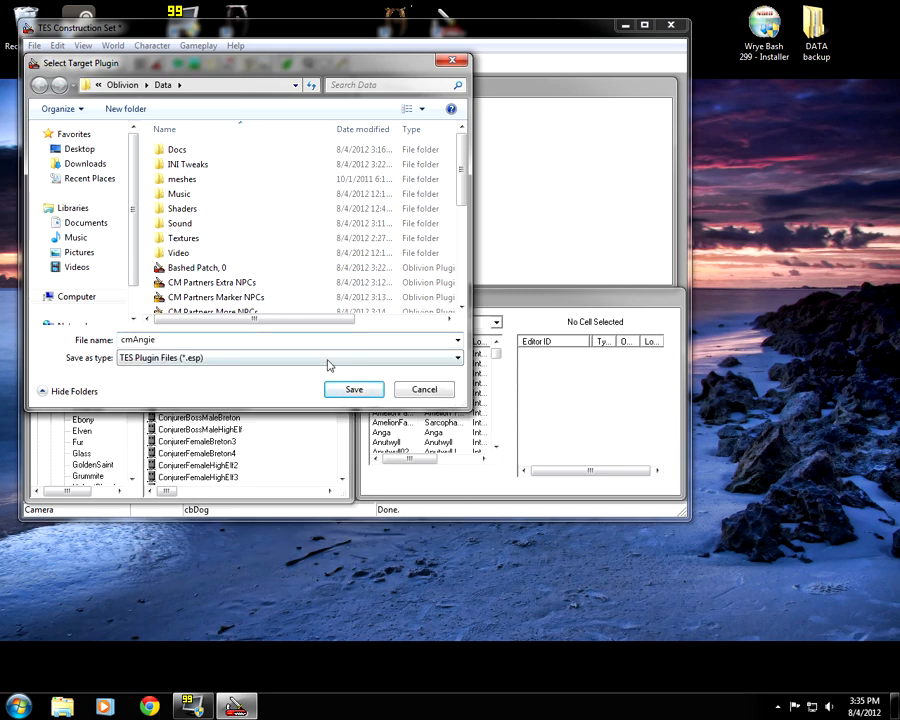
{"action": "left_click", "coordinate": [343, 389]}
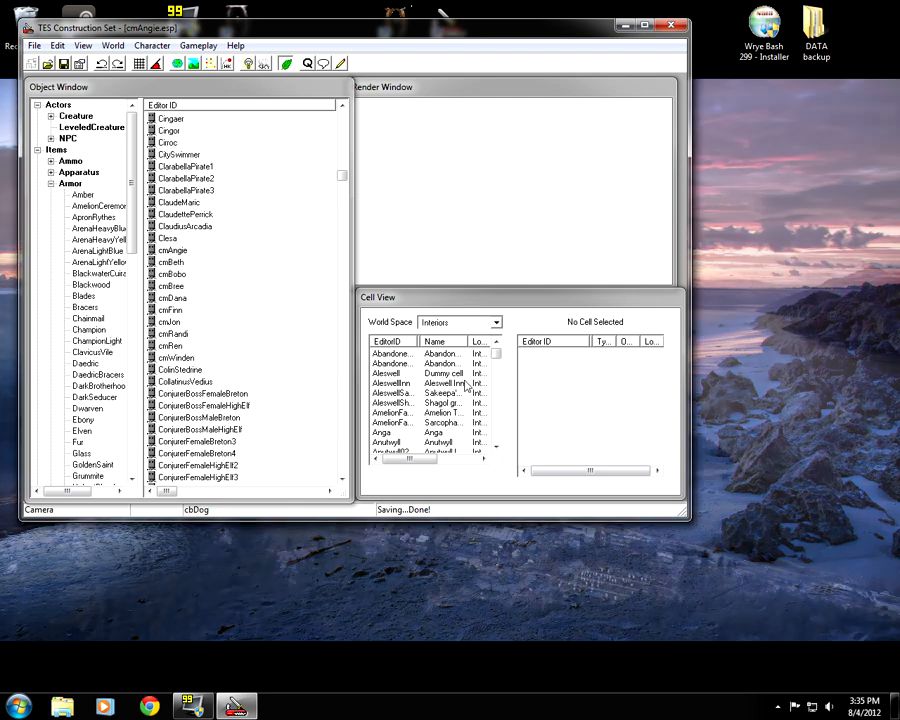
- Widen the EditorID column of the interior cells, find the AnvilMagesGuild cell and load it for viewing
{"action": "left_click", "coordinate": [423, 302]}
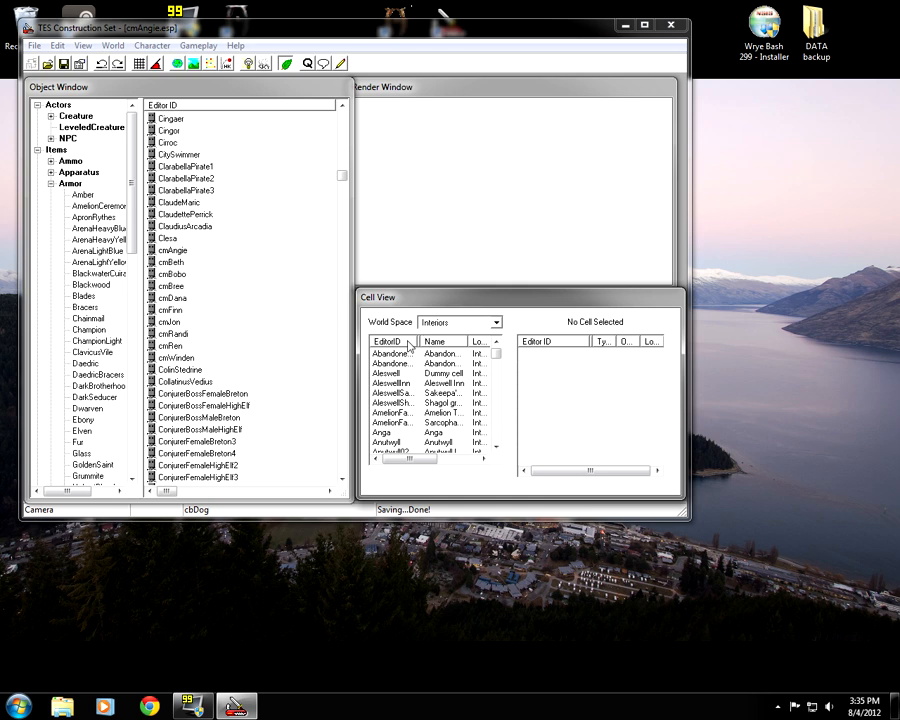
{"action": "left_click_drag", "start_coordinate": [419, 342], "coordinate": [471, 342]}
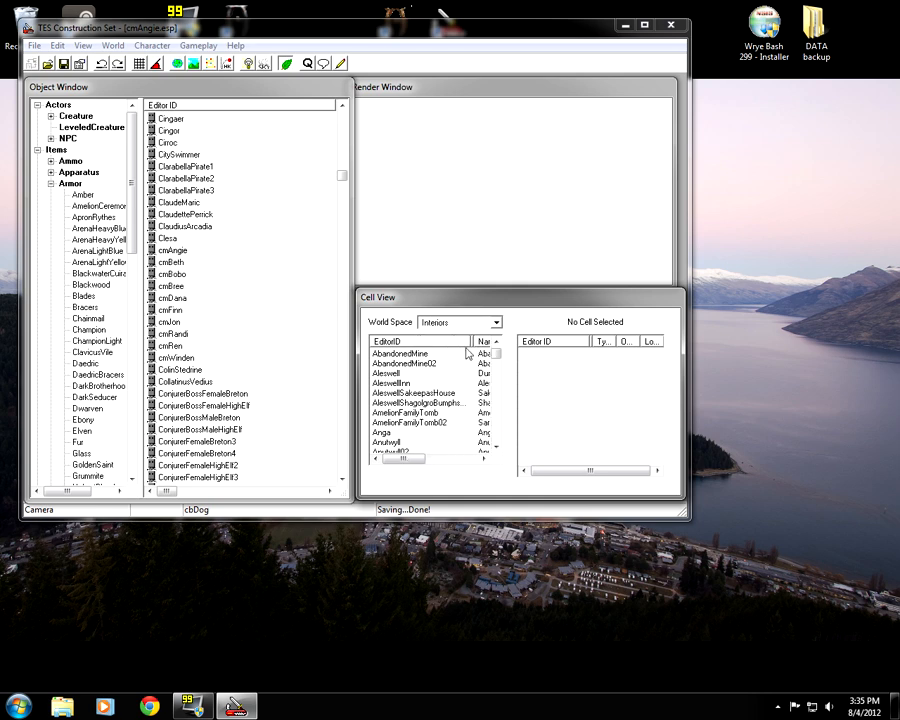
{"action": "left_click", "coordinate": [402, 383]}
{"action": "scroll", "coordinate": [405, 383], "scroll_direction": "down", "scroll_amount": 2}
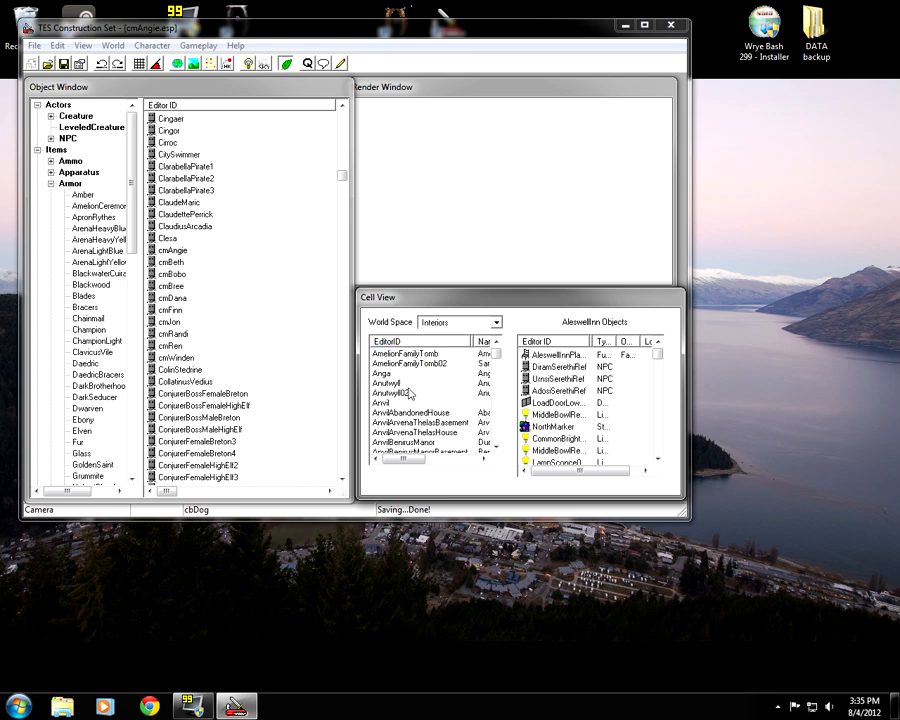
{"action": "scroll", "coordinate": [405, 381], "scroll_direction": "down", "scroll_amount": 2}
{"action": "scroll", "coordinate": [420, 390], "scroll_direction": "down", "scroll_amount": 8}
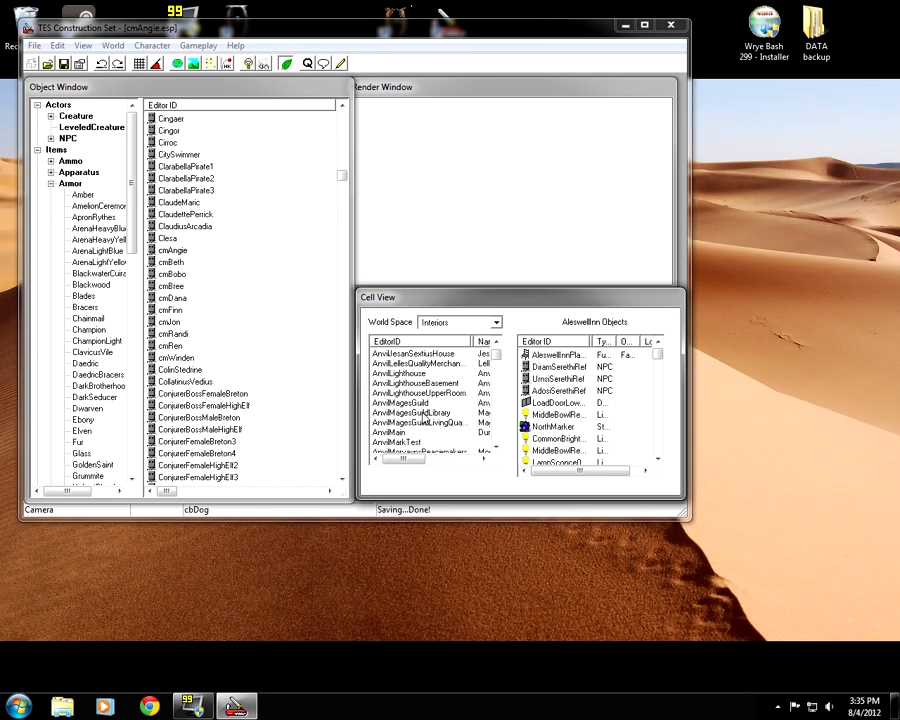
{"action": "scroll", "coordinate": [424, 412], "scroll_direction": "down", "scroll_amount": 1}
{"action": "left_click", "coordinate": [425, 405]}
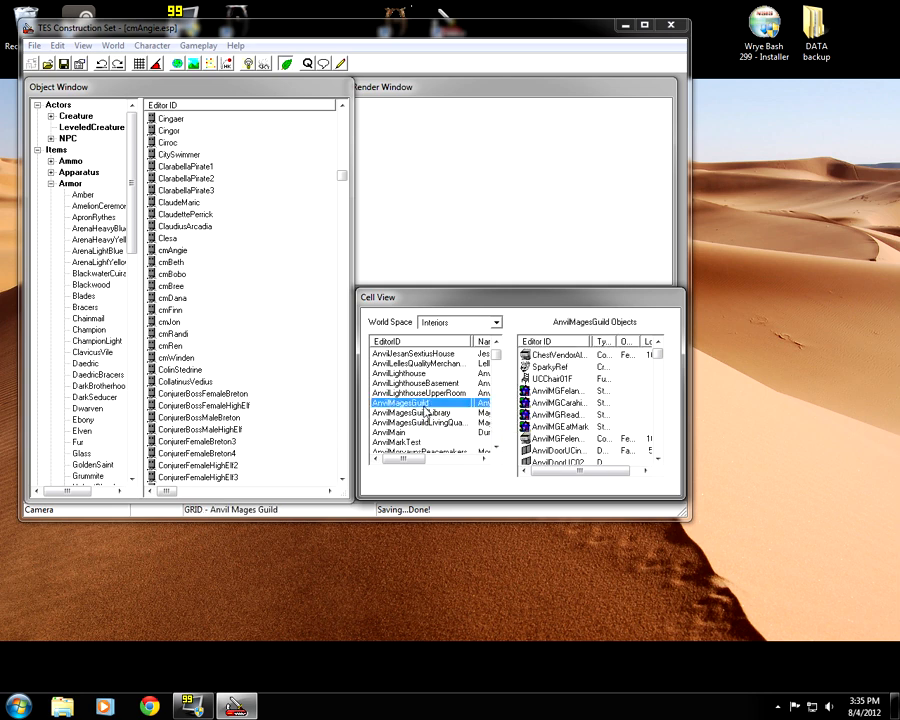
{"action": "double_click", "coordinate": [426, 406]}
- Place the cmAngie NPC in the AnvilMagesGuild cell on the floor area near the entrance stairs, accepting the quest object operation
{"action": "left_click", "coordinate": [463, 90]}
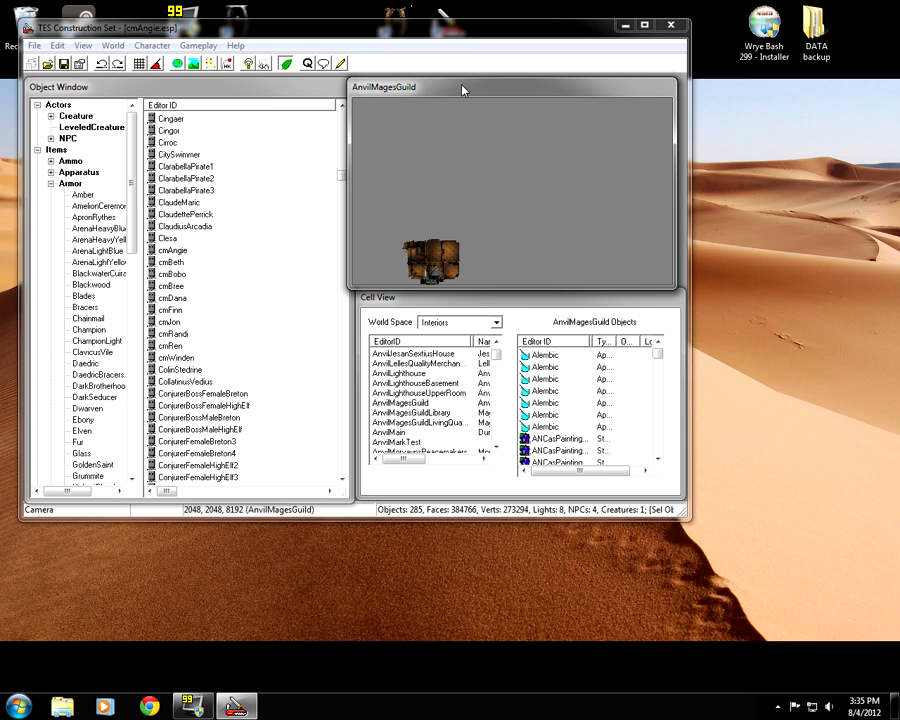
{"action": "key", "text": "Down"}
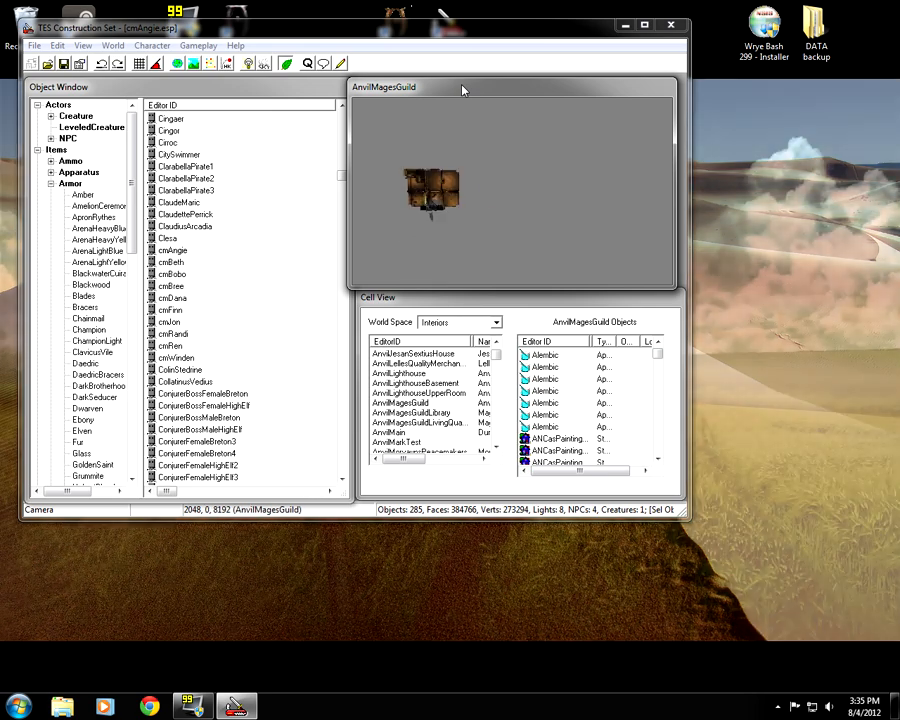
{"action": "key", "text": "Left"}
{"action": "scroll", "coordinate": [520, 208], "scroll_direction": "up", "scroll_amount": 5}
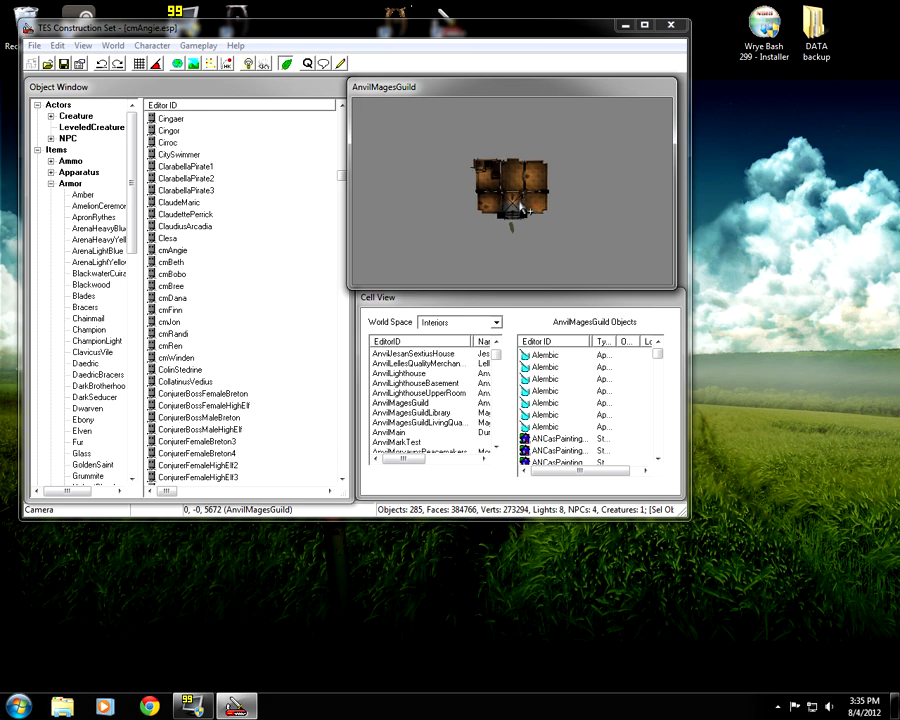
{"action": "scroll", "coordinate": [521, 209], "scroll_direction": "up", "scroll_amount": 7}
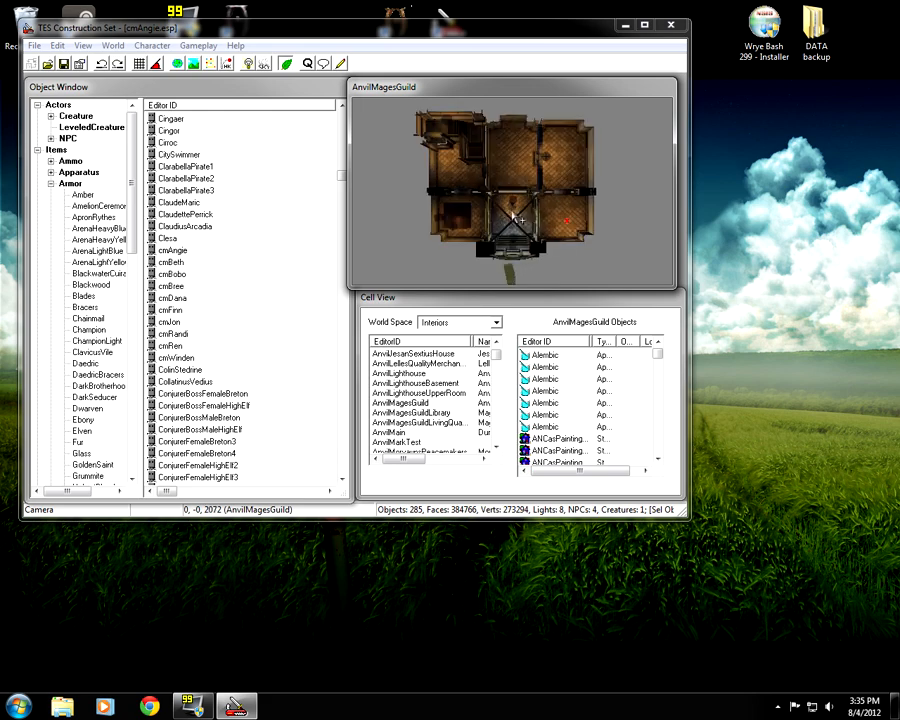
{"action": "scroll", "coordinate": [515, 217], "scroll_direction": "up", "scroll_amount": 3}
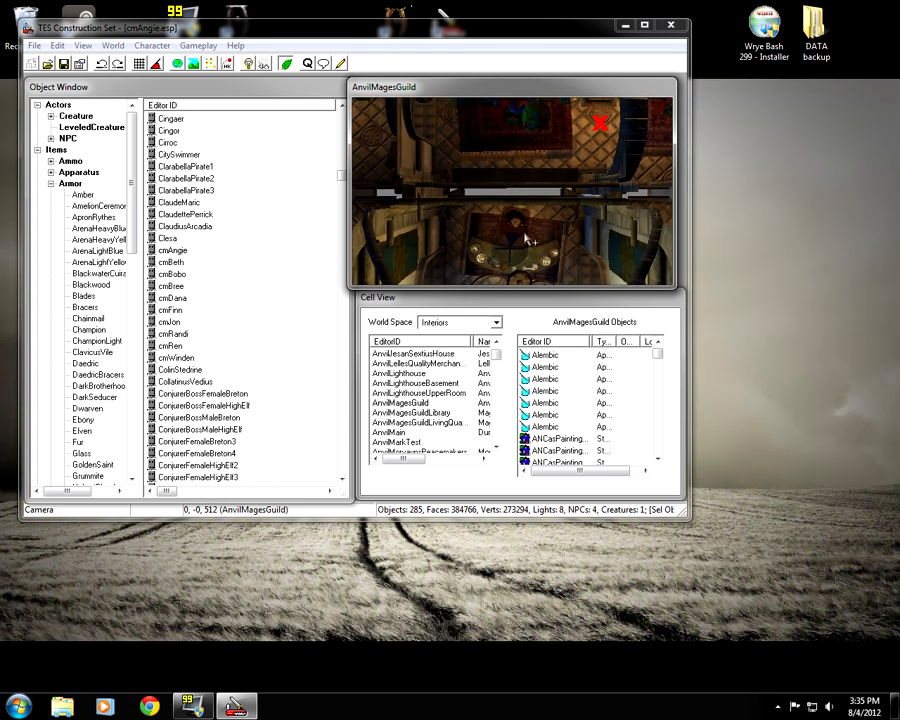
{"action": "scroll", "coordinate": [488, 219], "scroll_direction": "up", "scroll_amount": 1}
{"action": "mouse_move", "coordinate": [488, 219]}
{"action": "middle_mouse_down"}
{"action": "mouse_move", "coordinate": [443, 83]}
{"action": "mouse_move", "coordinate": [515, 156]}
{"action": "mouse_move", "coordinate": [517, 147]}
{"action": "middle_mouse_up"}
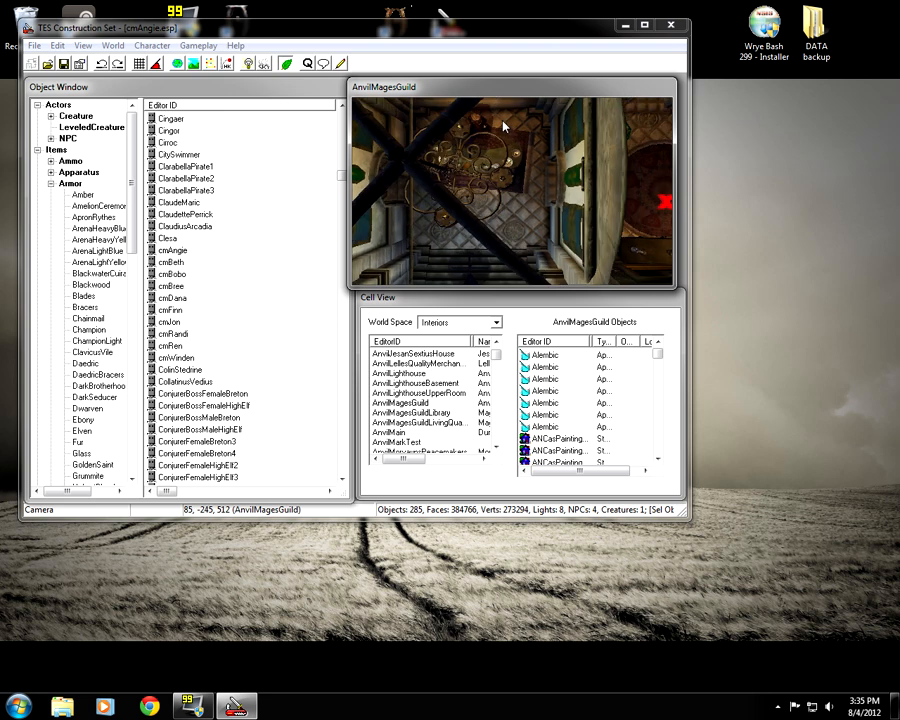
{"action": "scroll", "coordinate": [515, 175], "scroll_direction": "up", "scroll_amount": 1}
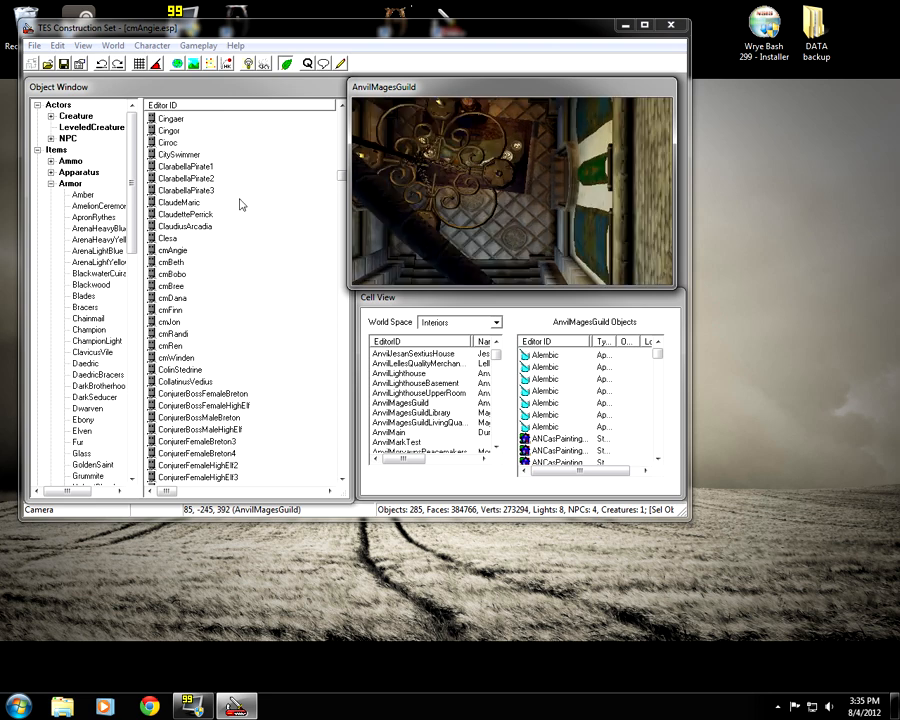
{"action": "left_click", "coordinate": [172, 250]}
{"action": "left_click", "coordinate": [172, 250]}
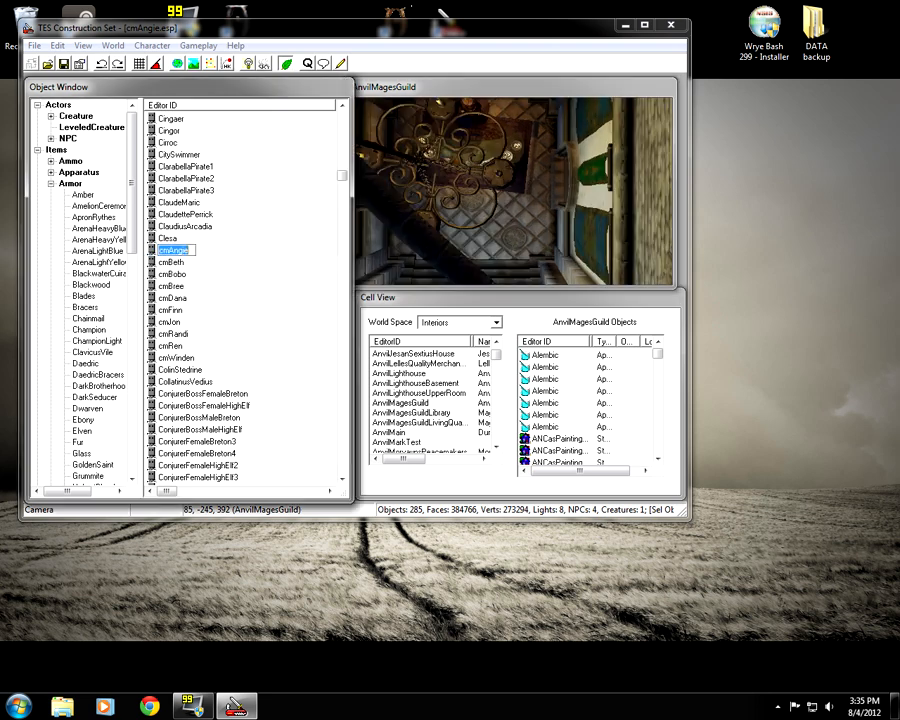
{"action": "left_click", "coordinate": [184, 262]}
{"action": "left_click", "coordinate": [184, 253]}
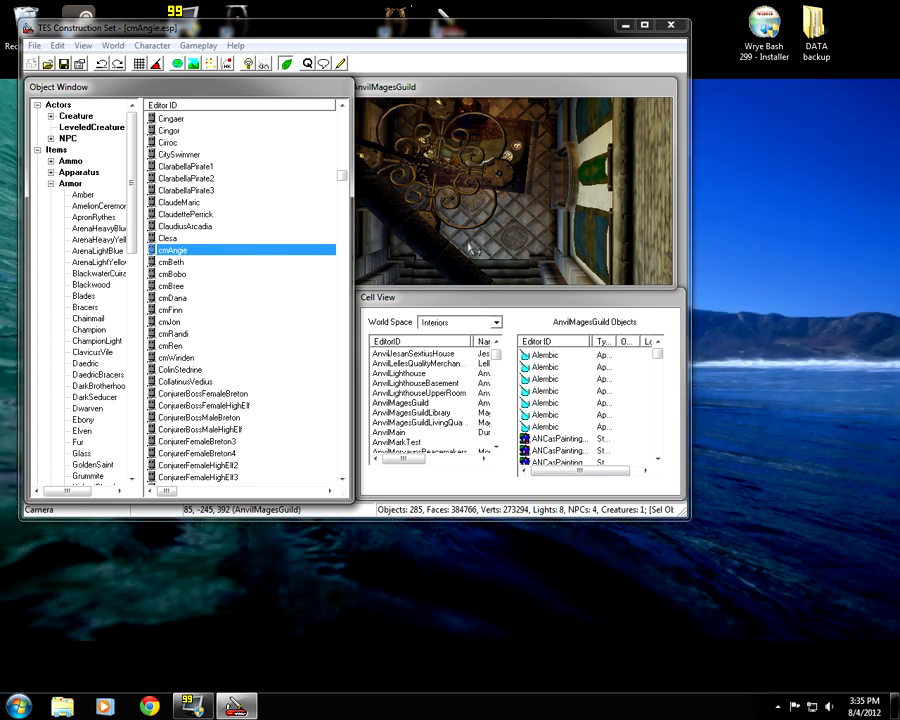
{"action": "left_click_drag", "start_coordinate": [540, 226], "coordinate": [540, 226]}
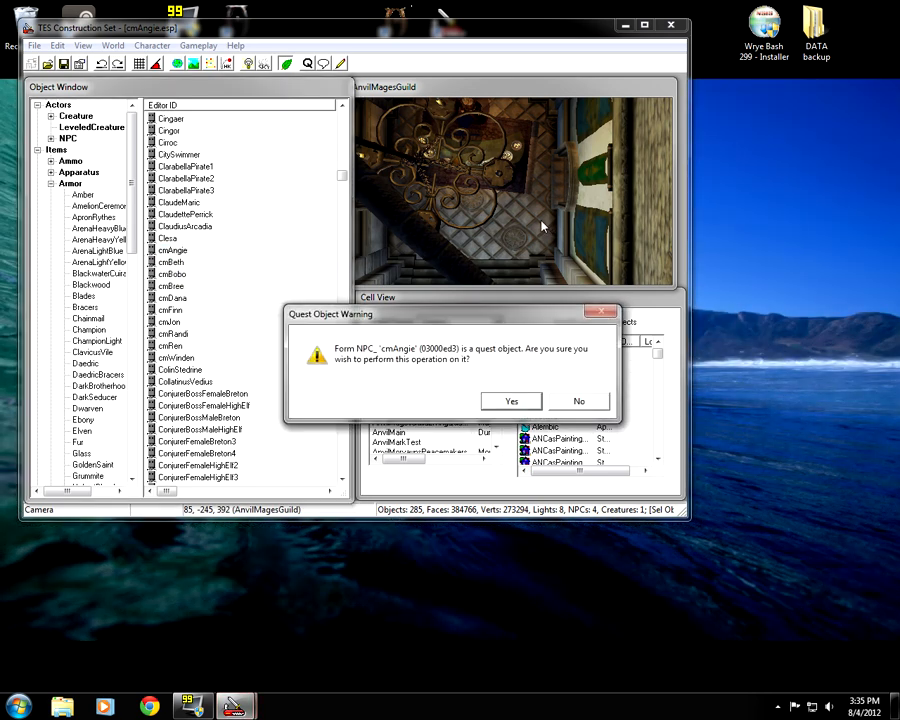
{"action": "left_click", "coordinate": [507, 401]}
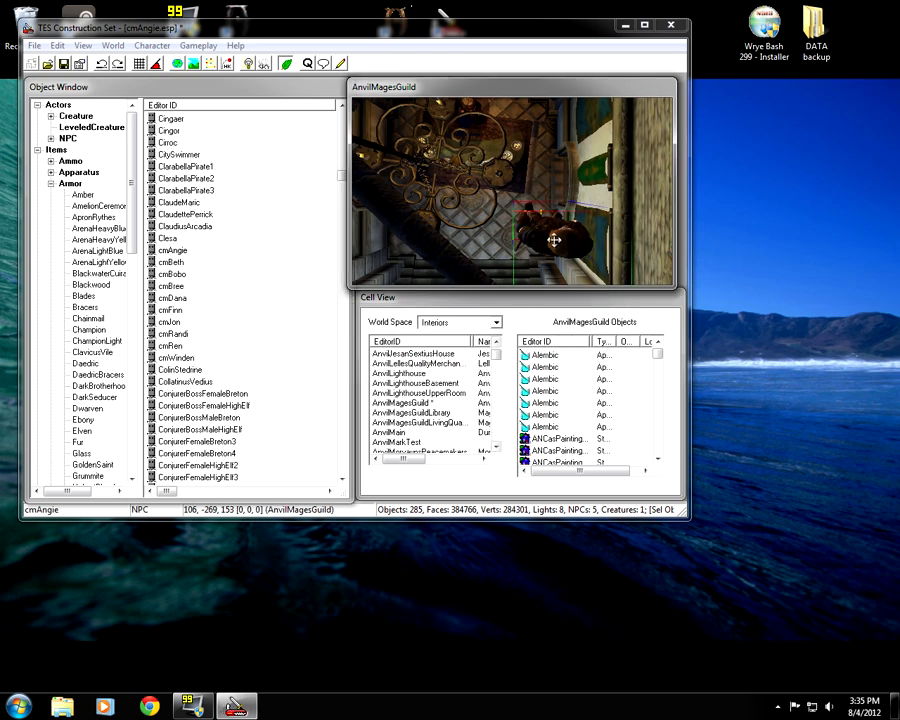
- Drop cmAngie down to the floor and move her to an open spot near the entrance stairs, at about 111, -306, -280
{"action": "left_click_drag", "start_coordinate": [546, 190], "coordinate": [577, 175]}
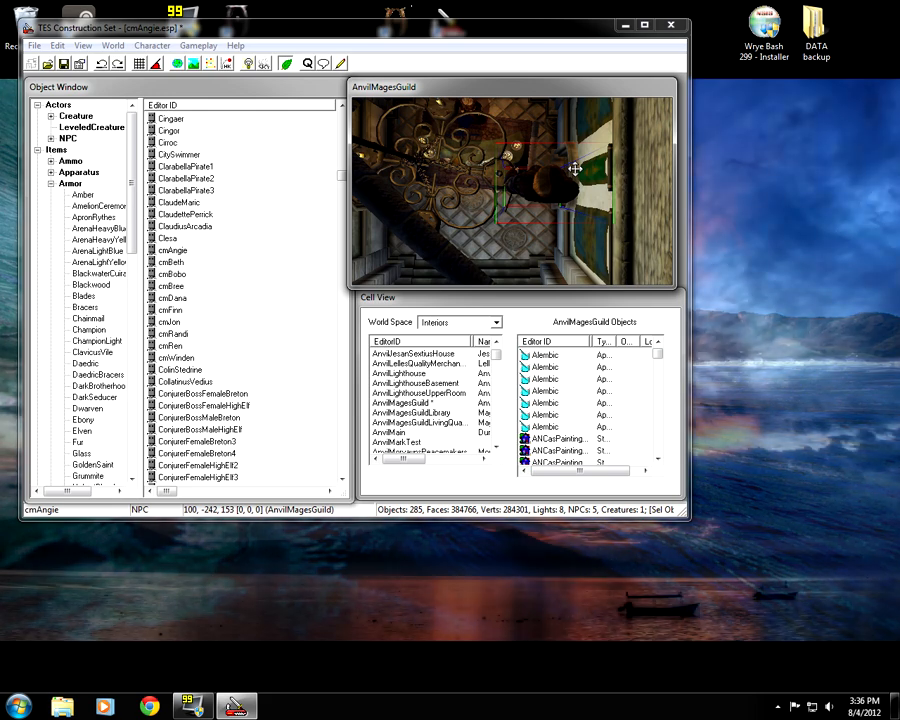
{"action": "key", "text": "f"}
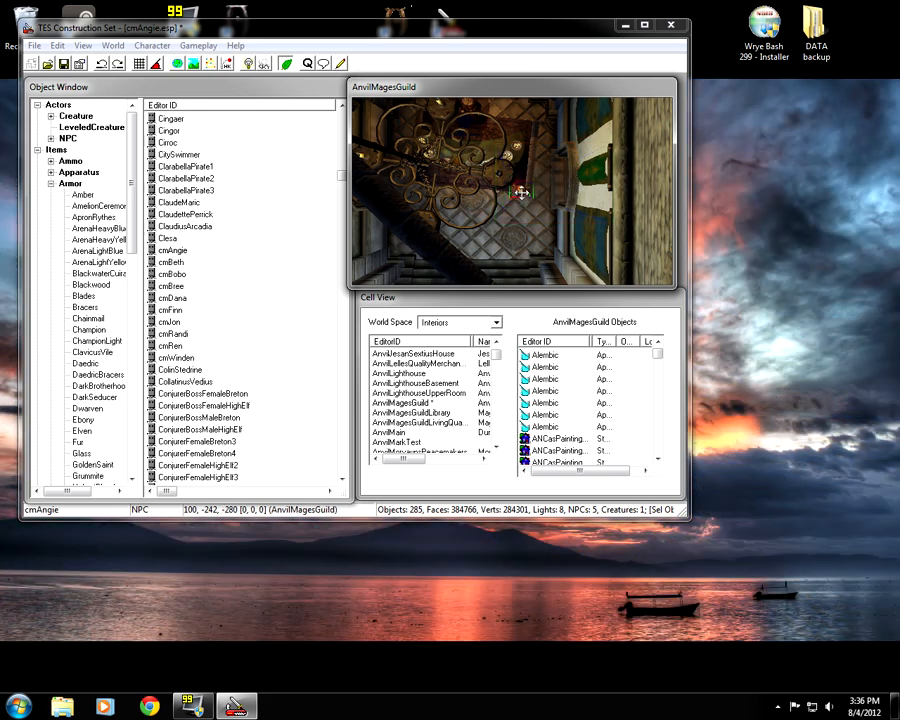
{"action": "left_click_drag", "start_coordinate": [521, 195], "coordinate": [538, 299]}
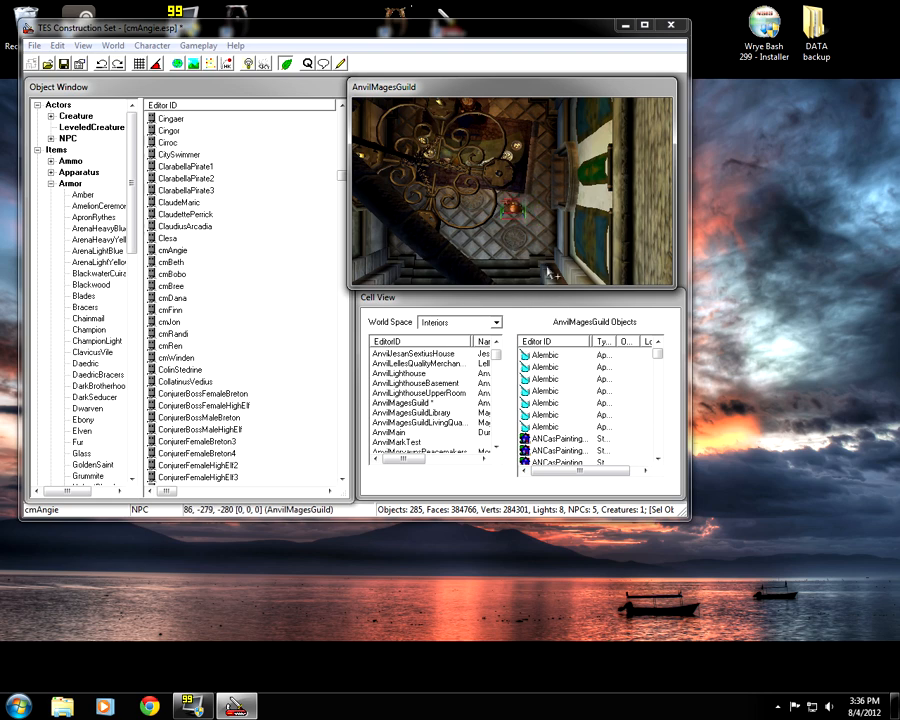
{"action": "mouse_move", "coordinate": [567, 173]}
{"action": "middle_mouse_down"}
{"action": "mouse_move", "coordinate": [397, 260]}
{"action": "mouse_move", "coordinate": [471, 206]}
{"action": "mouse_move", "coordinate": [551, 188]}
{"action": "mouse_move", "coordinate": [450, 195]}
{"action": "mouse_move", "coordinate": [460, 215]}
{"action": "mouse_move", "coordinate": [381, 273]}
{"action": "mouse_move", "coordinate": [490, 203]}
{"action": "middle_mouse_up"}
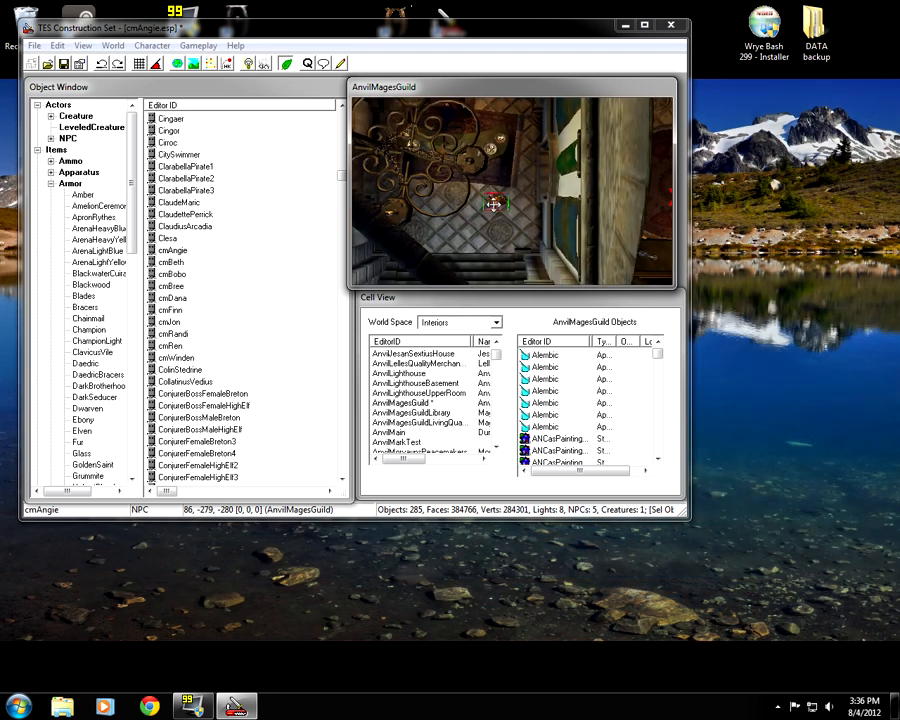
{"action": "left_click_drag", "start_coordinate": [500, 208], "coordinate": [515, 230]}
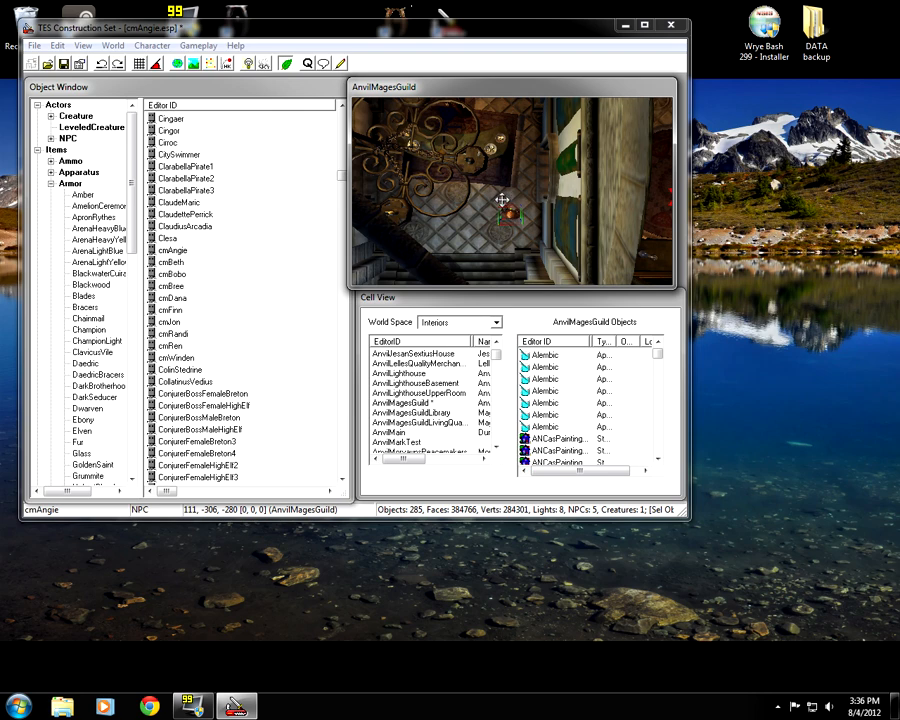
- Save the cmAngie plugin and close the Construction Set, choosing yes to all for its warnings
{"action": "left_click", "coordinate": [63, 63]}
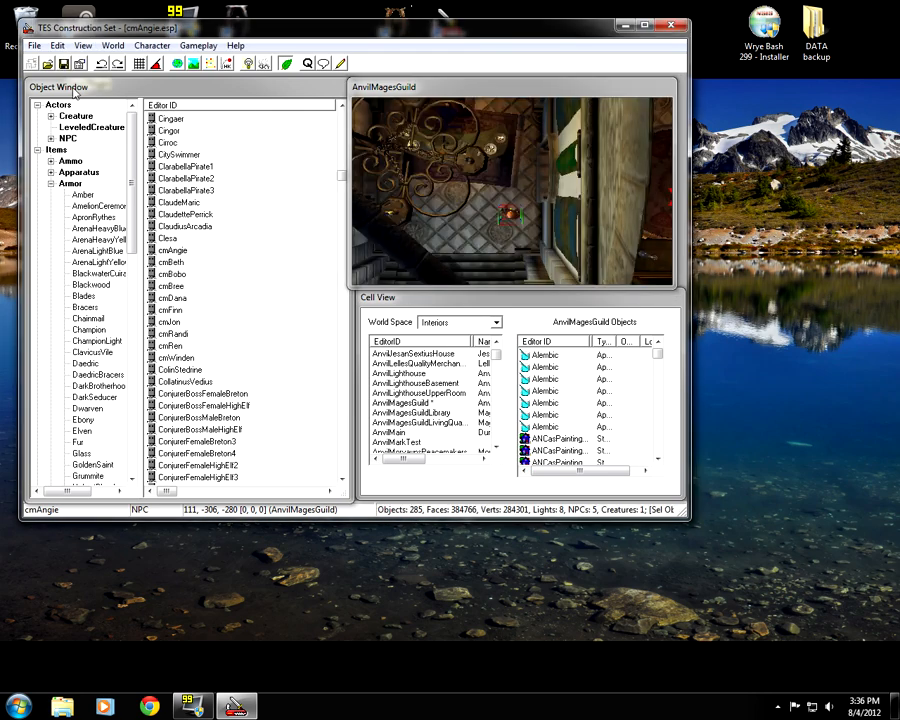
{"action": "left_click", "coordinate": [670, 28]}
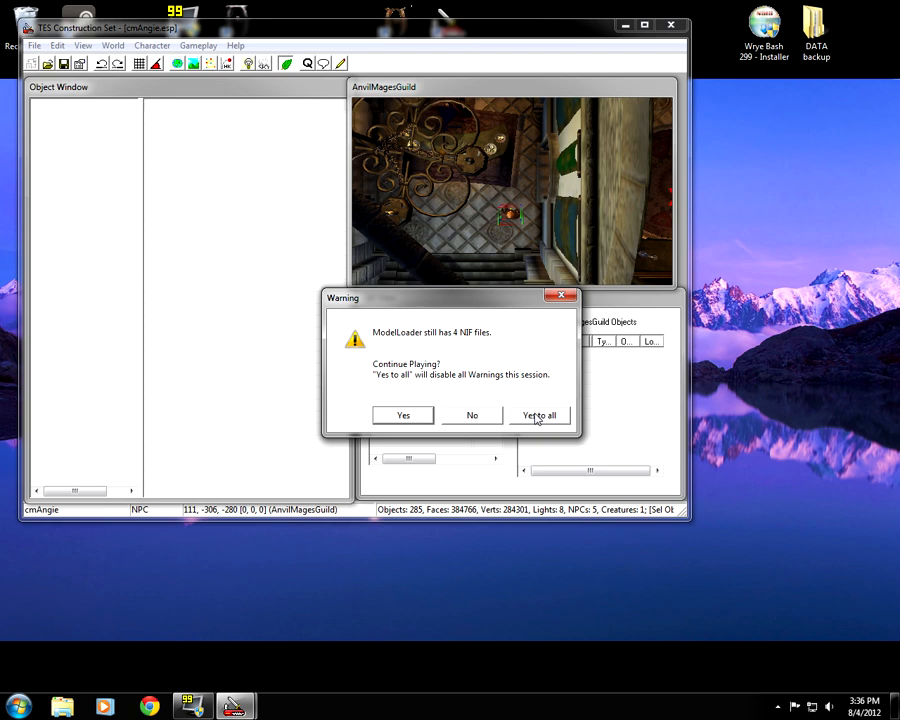
{"action": "left_click", "coordinate": [537, 415]}
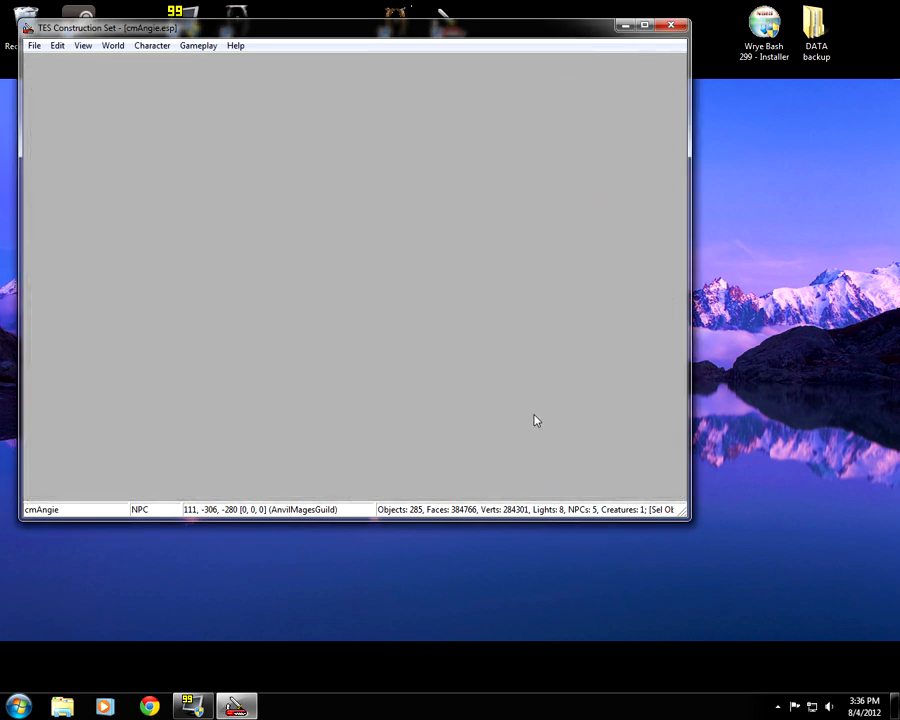
- Launch Wrye Bash - Oblivion from the installed programs
{"action": "key", "text": "super"}
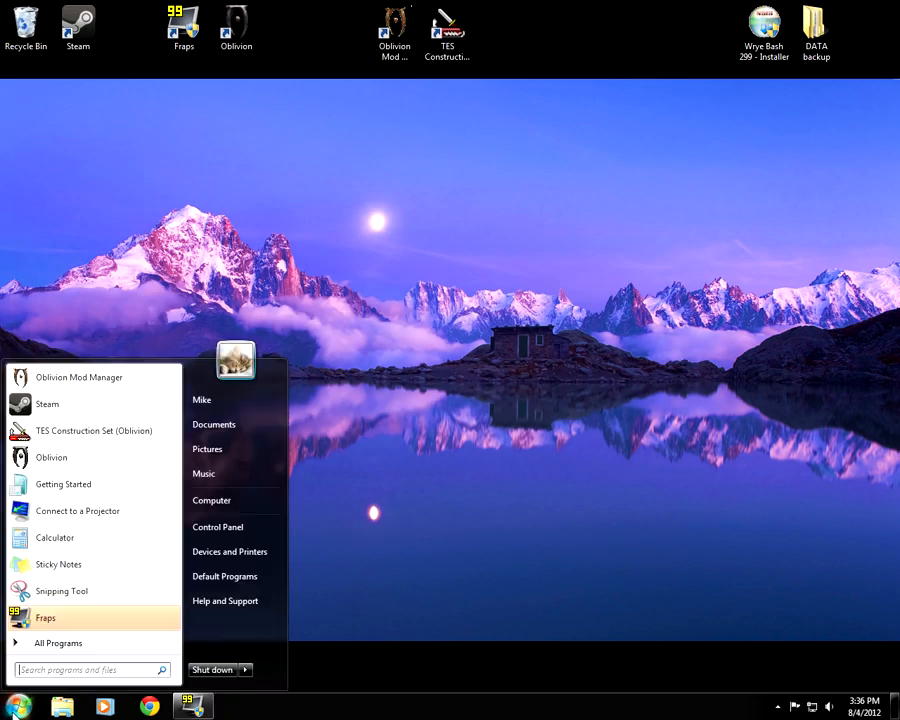
{"action": "left_click", "coordinate": [100, 643]}
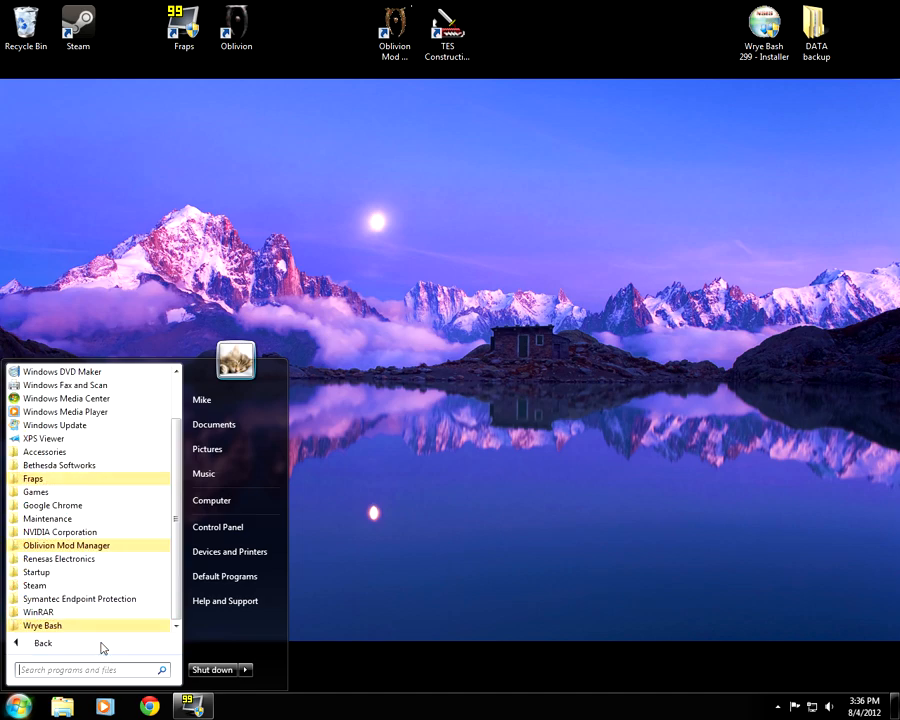
{"action": "left_click", "coordinate": [100, 625]}
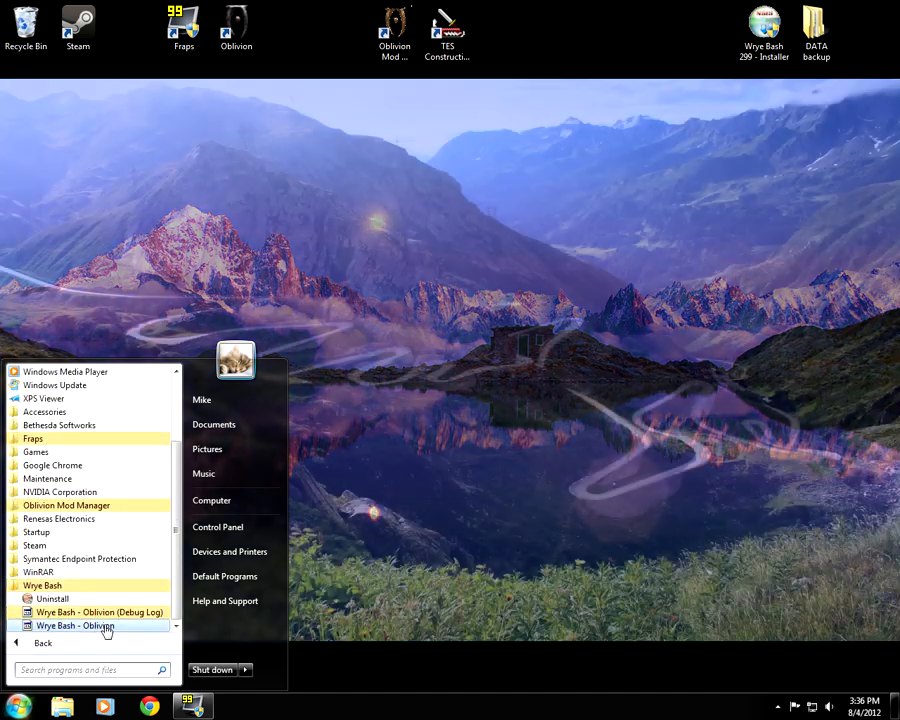
{"action": "right_click", "coordinate": [106, 625]}
{"action": "left_click", "coordinate": [176, 355]}
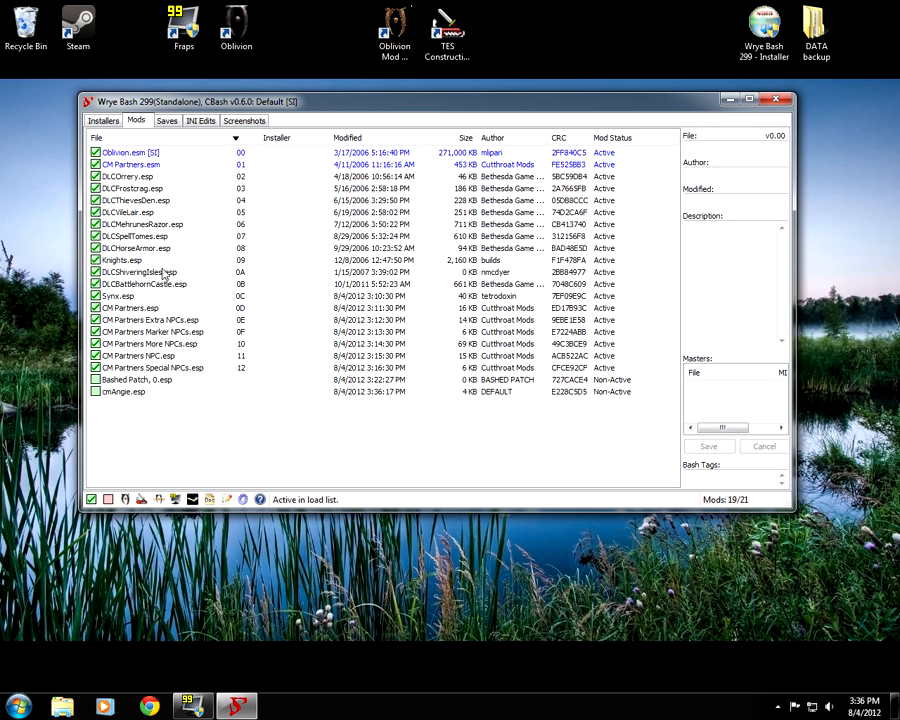
- Make an ESM copy of Synx.esp in the mod list
{"action": "left_click", "coordinate": [152, 298]}
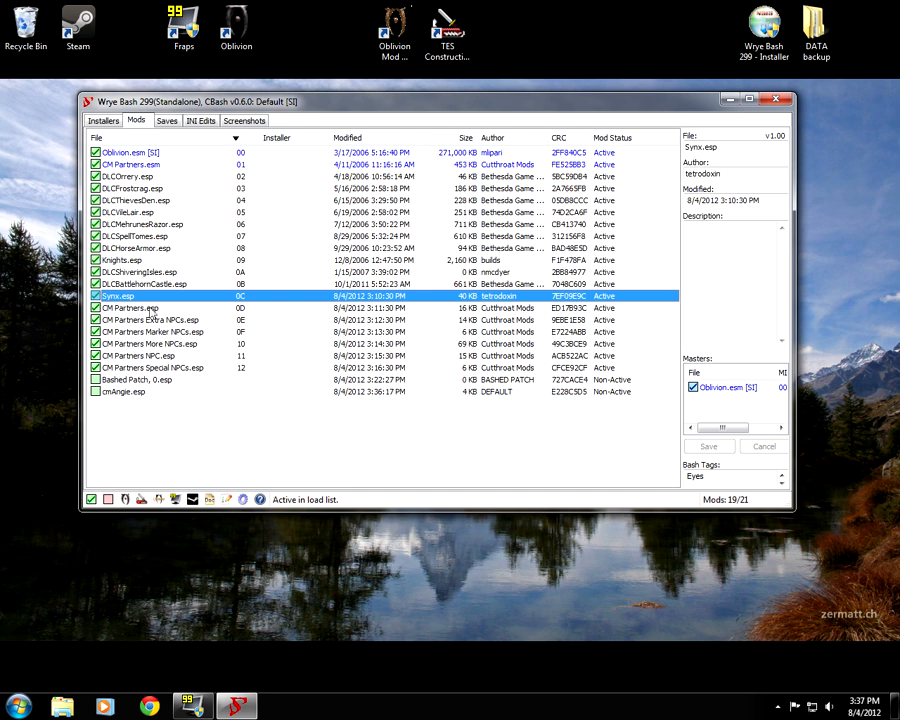
{"action": "right_click", "coordinate": [138, 297]}
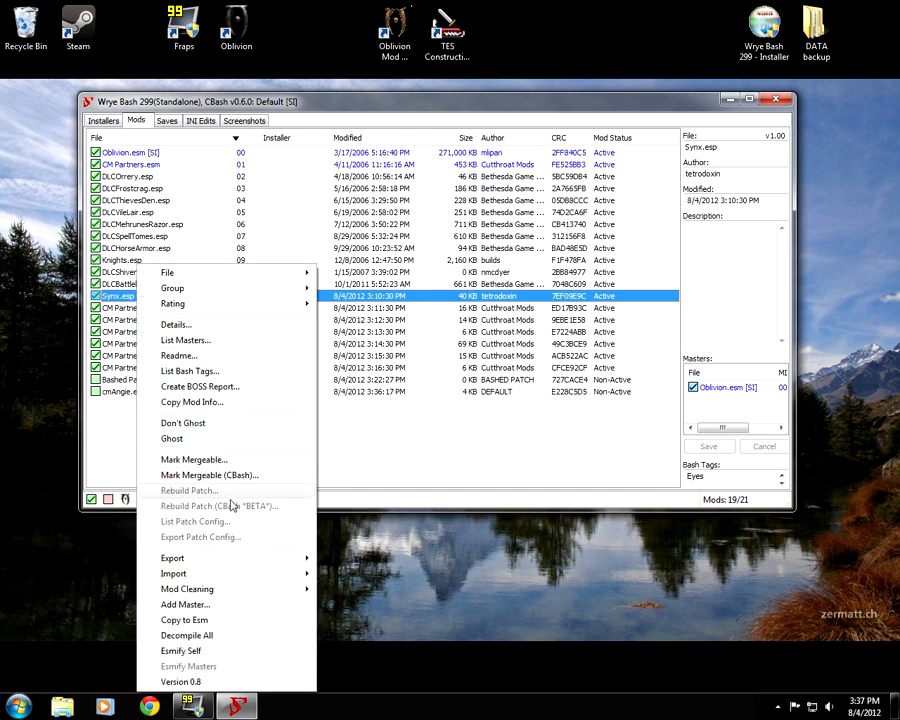
{"action": "left_click", "coordinate": [200, 621]}
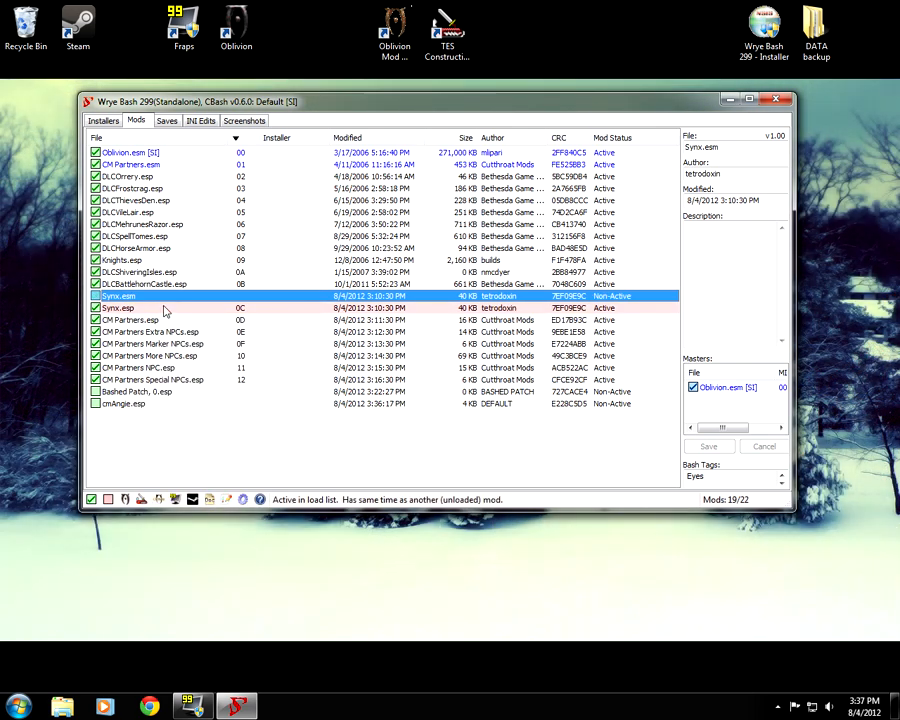
- Add Synx.esm as a master of cmAngie.esp, accepting the advanced-modder warning
{"action": "right_click", "coordinate": [135, 405]}
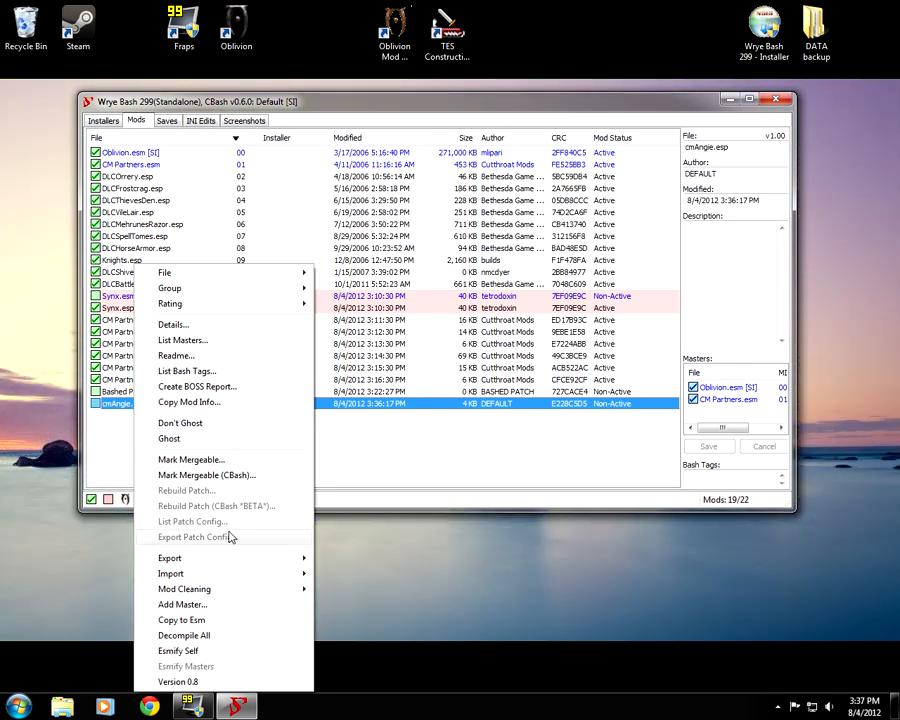
{"action": "left_click", "coordinate": [203, 605]}
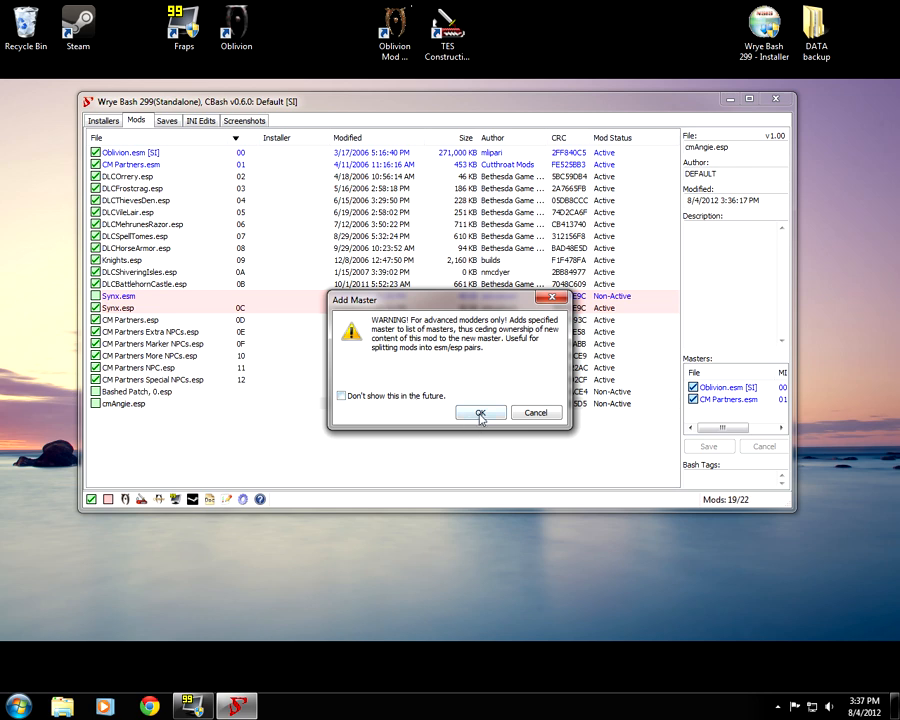
{"action": "left_click", "coordinate": [480, 413]}
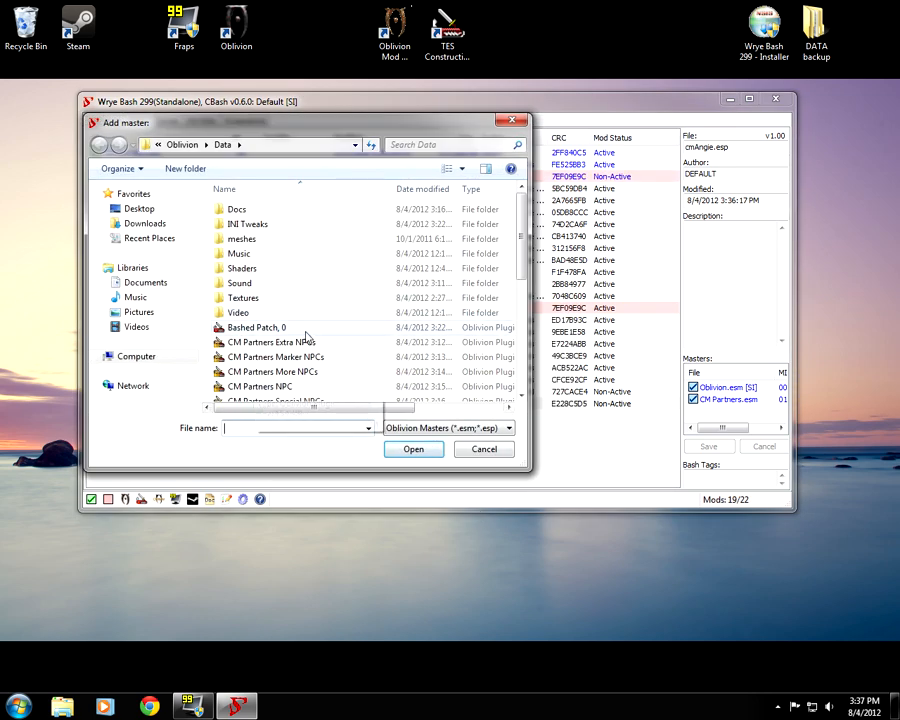
{"action": "left_click_drag", "start_coordinate": [520, 231], "coordinate": [528, 342]}
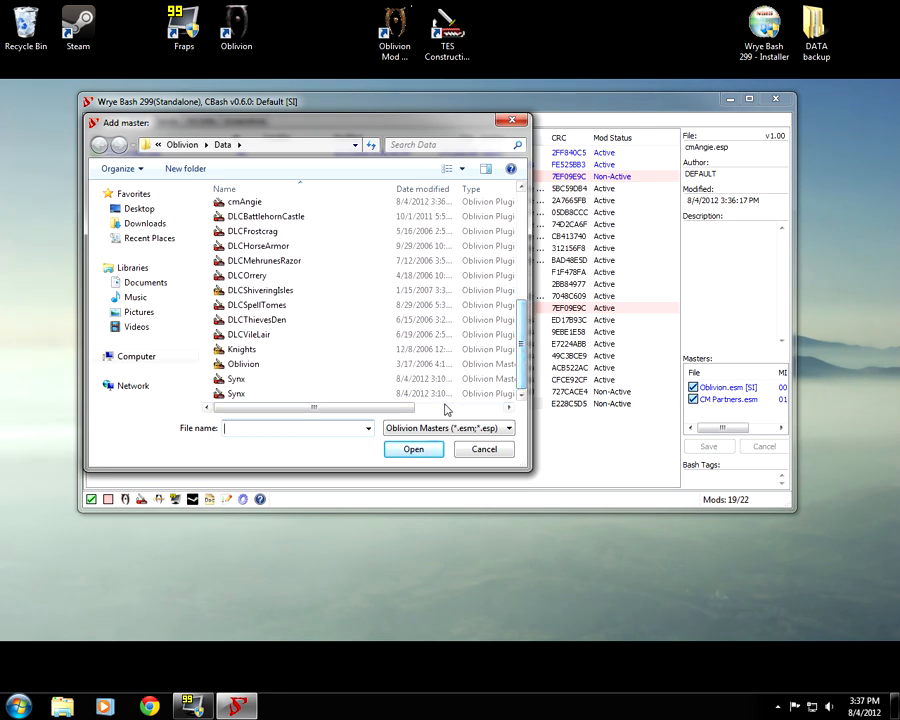
{"action": "mouse_move", "coordinate": [333, 411]}
{"action": "left_mouse_down"}
{"action": "mouse_move", "coordinate": [381, 406]}
{"action": "mouse_move", "coordinate": [326, 409]}
{"action": "left_mouse_up"}
{"action": "type", "text": "Synx"}
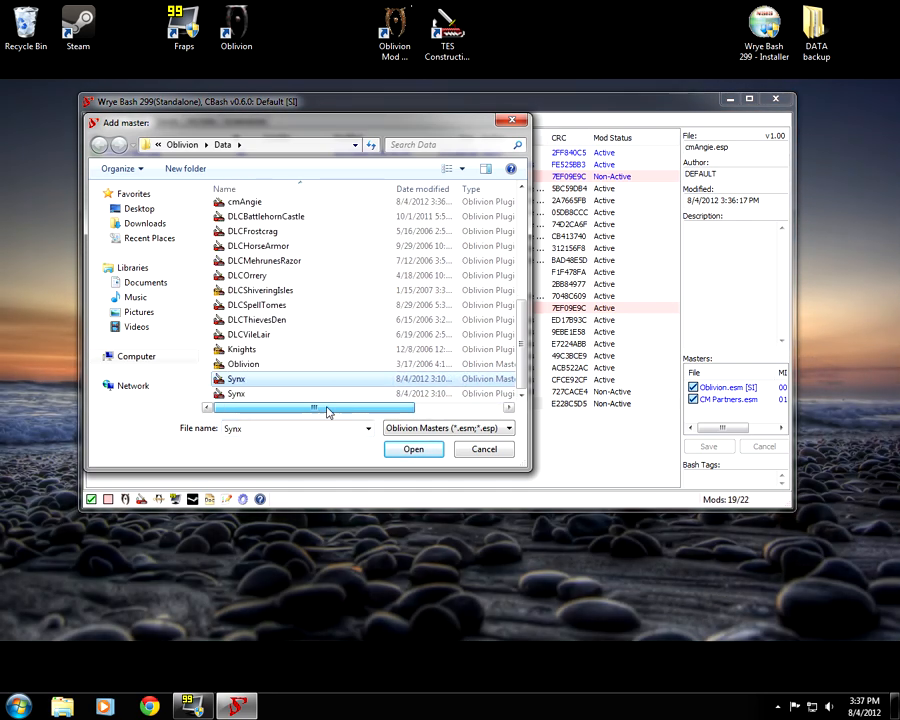
{"action": "left_click", "coordinate": [413, 449]}
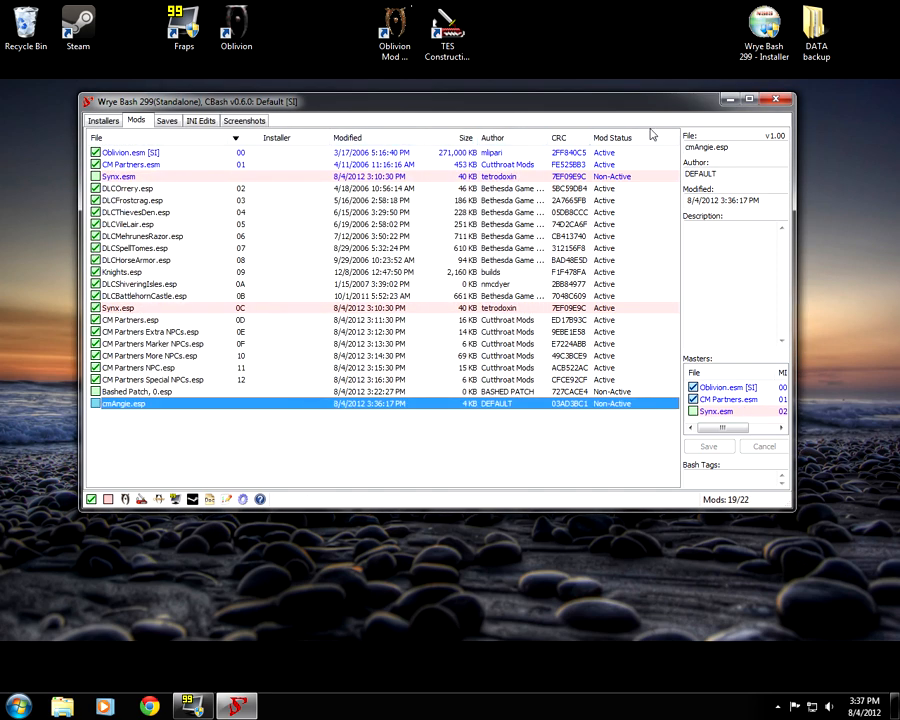
- Close Wrye Bash and launch the TES Construction Set from the desktop as administrator
{"action": "left_click", "coordinate": [783, 101]}
{"action": "right_click", "coordinate": [466, 45]}
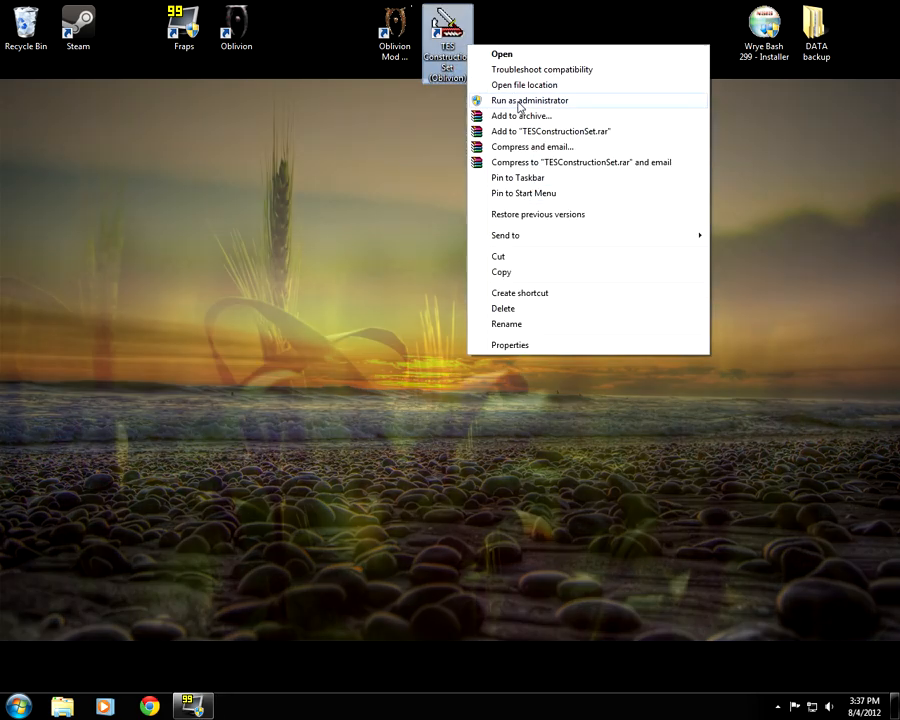
{"action": "left_click", "coordinate": [518, 101]}
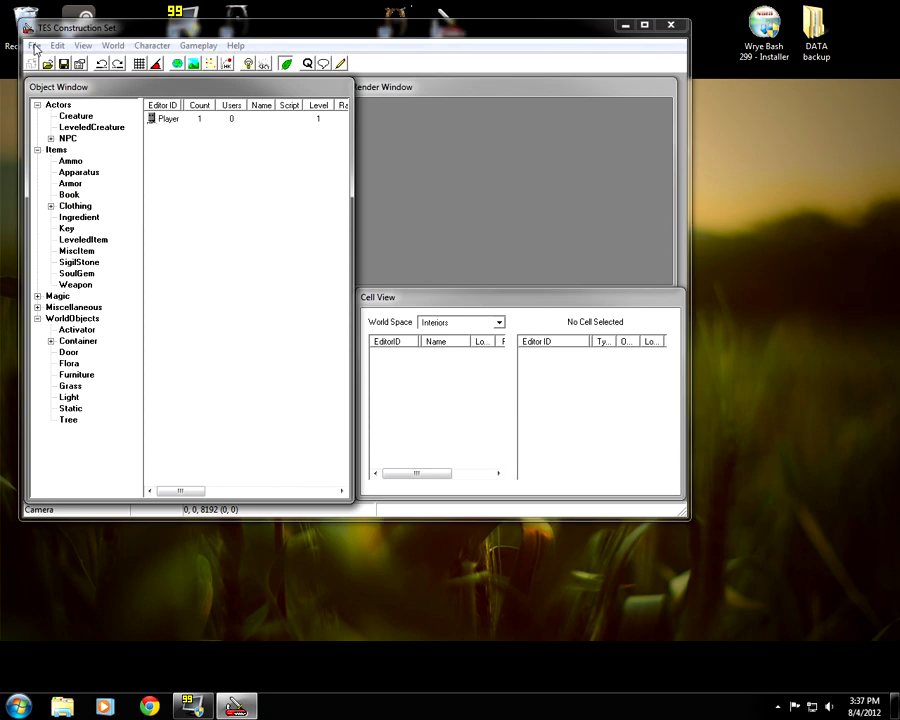
- Load Oblivion.esm, CM Partners.esm, Synx.esm, CM Partners.esp and cmAngie.esp, with cmAngie.esp set as the active file
{"action": "left_click", "coordinate": [36, 46]}
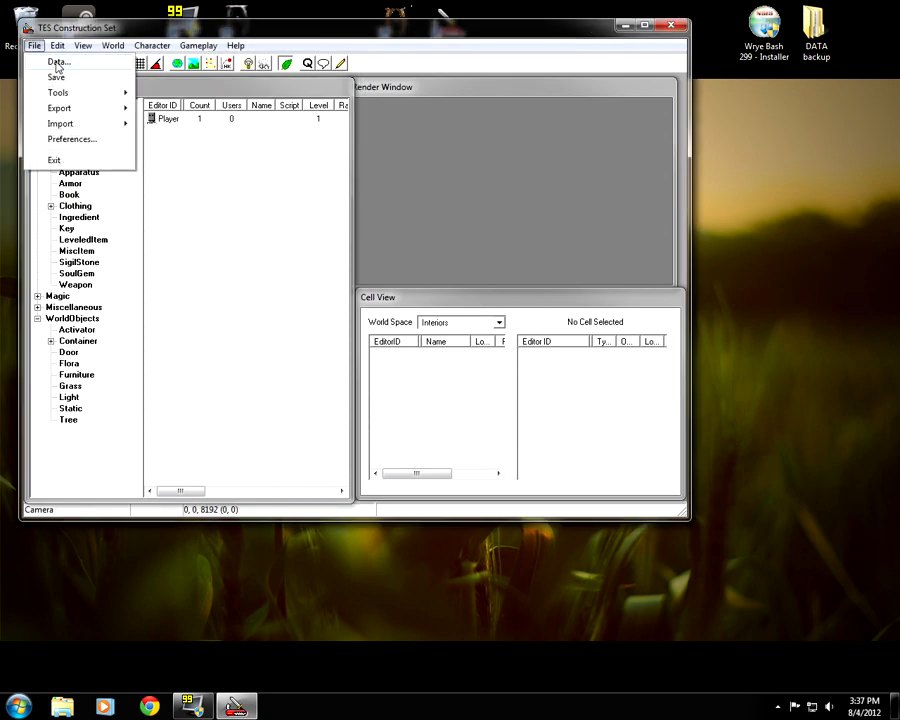
{"action": "left_click", "coordinate": [44, 59]}
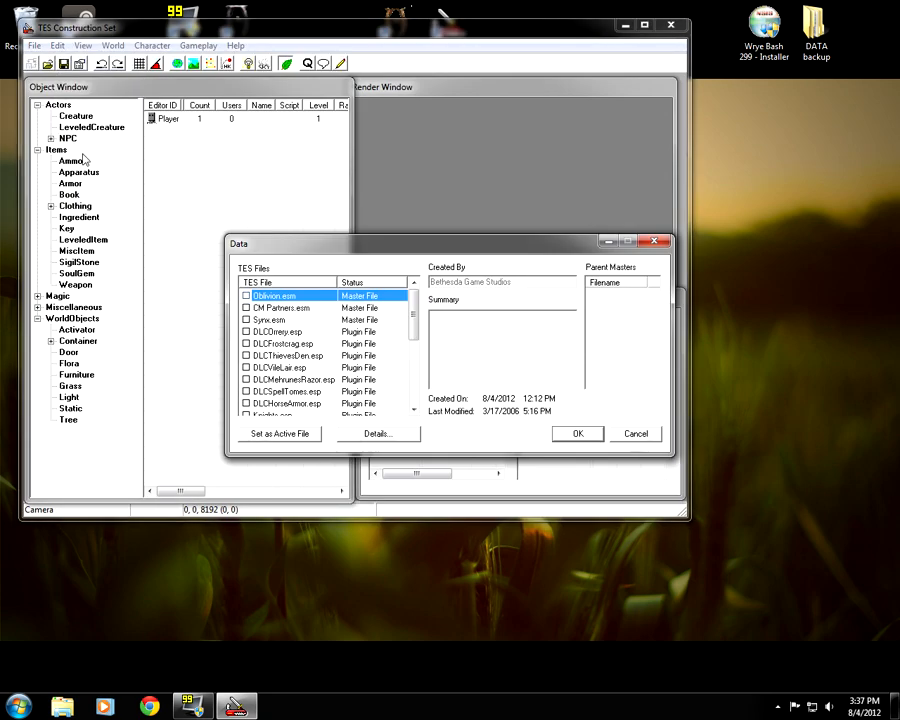
{"action": "double_click", "coordinate": [249, 309]}
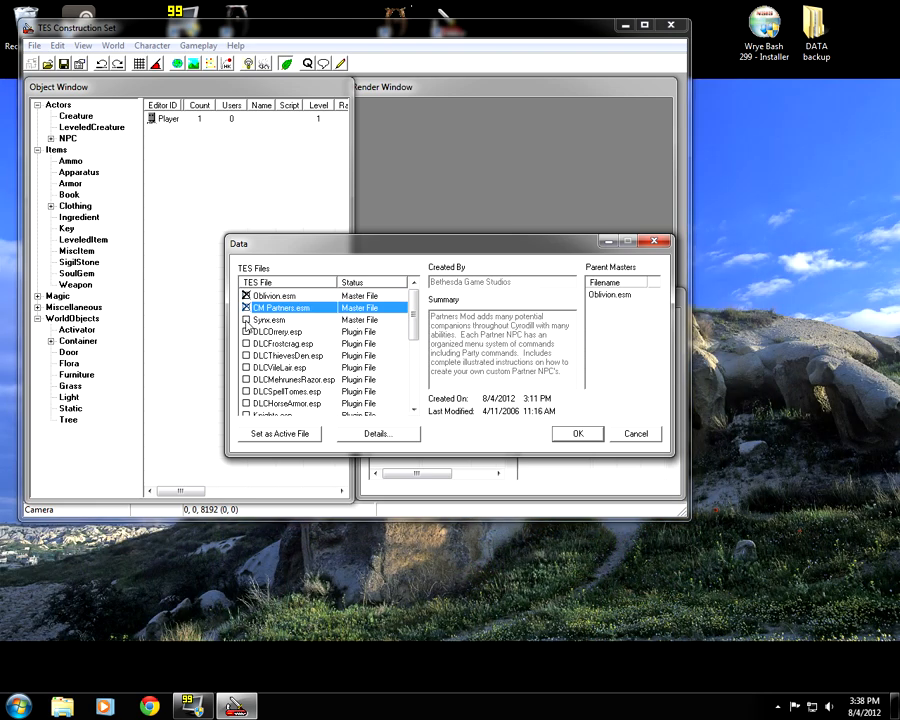
{"action": "left_click", "coordinate": [246, 321]}
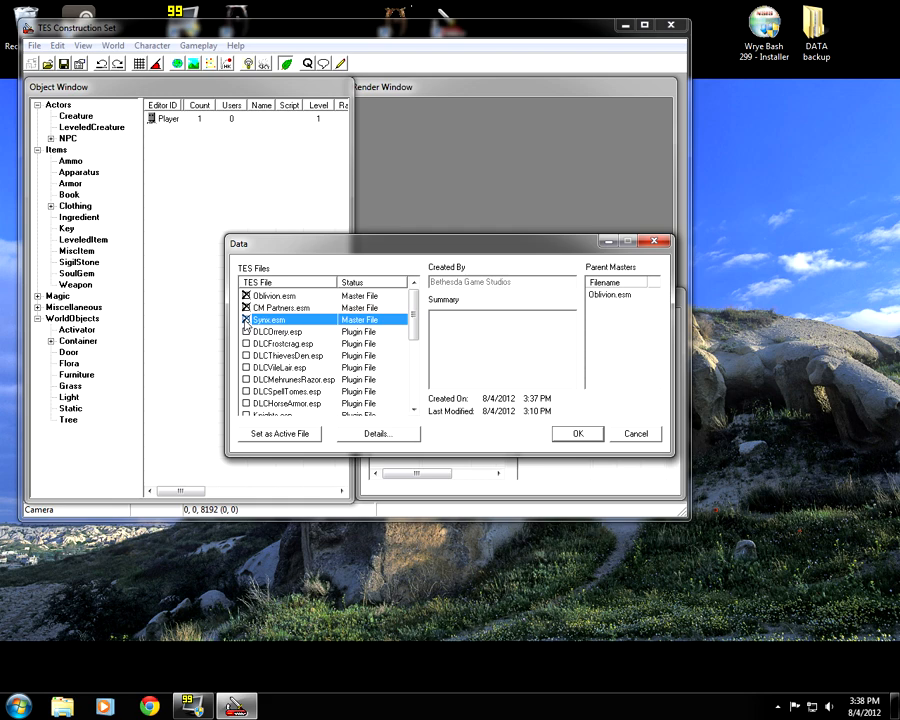
{"action": "left_click_drag", "start_coordinate": [416, 317], "coordinate": [417, 380]}
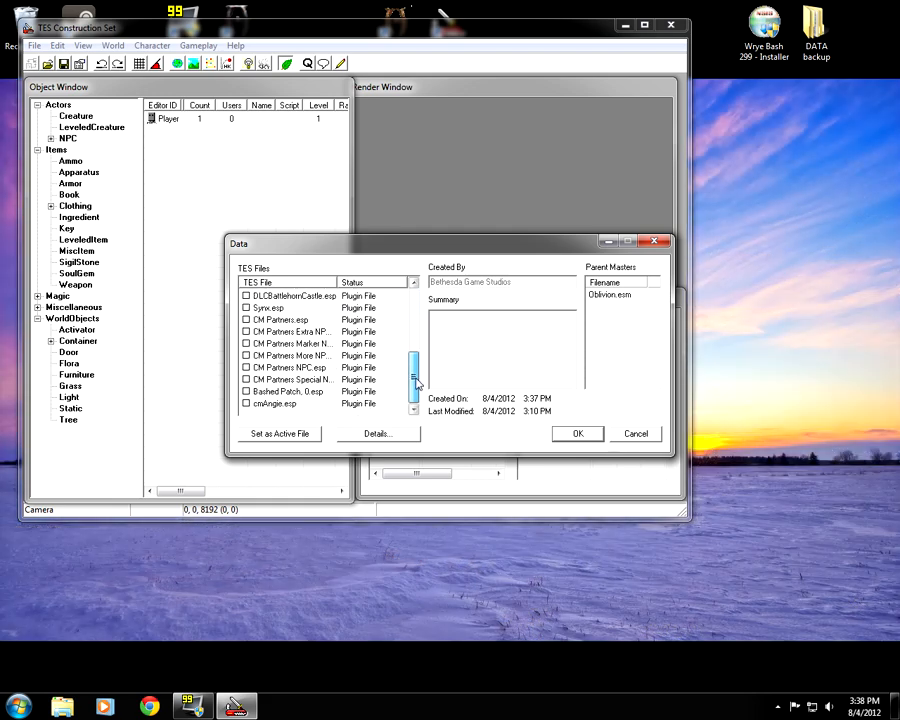
{"action": "left_click", "coordinate": [252, 322]}
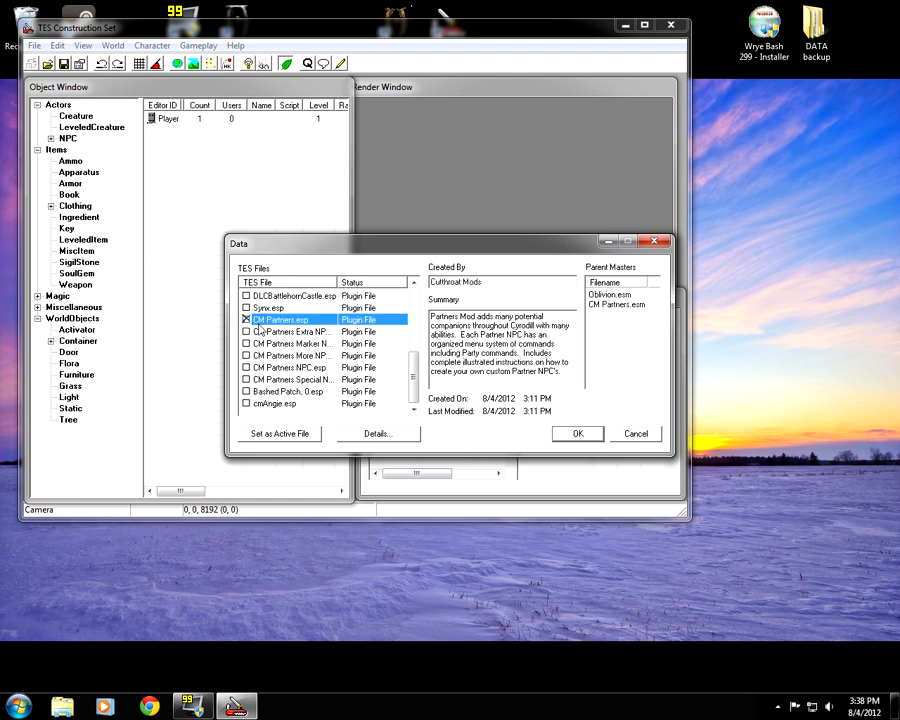
{"action": "mouse_move", "coordinate": [412, 381]}
{"action": "left_mouse_down"}
{"action": "mouse_move", "coordinate": [412, 297]}
{"action": "mouse_move", "coordinate": [419, 373]}
{"action": "left_mouse_up"}
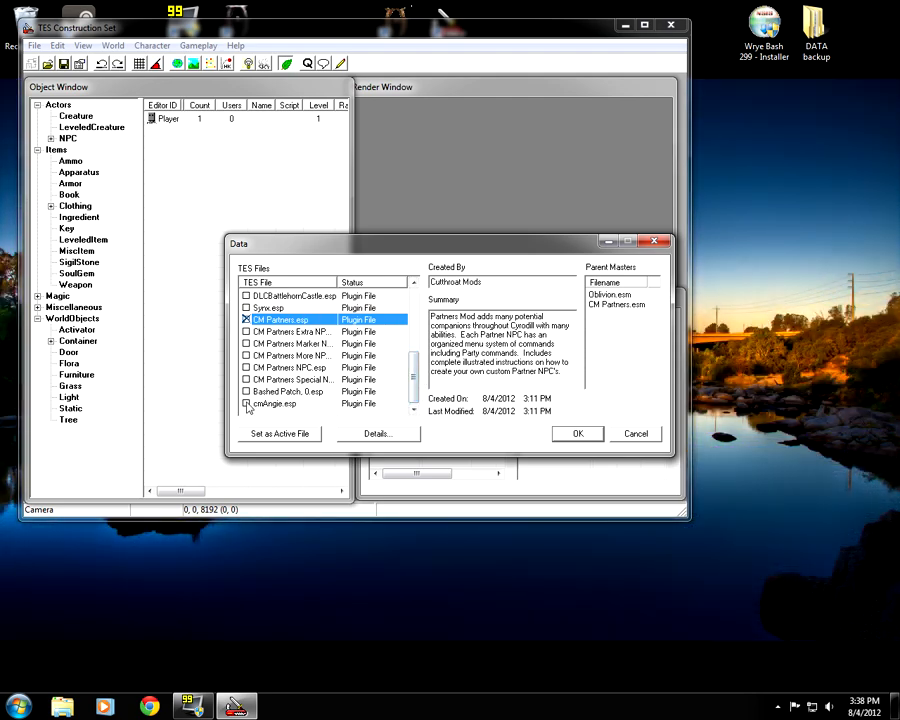
{"action": "double_click", "coordinate": [246, 404]}
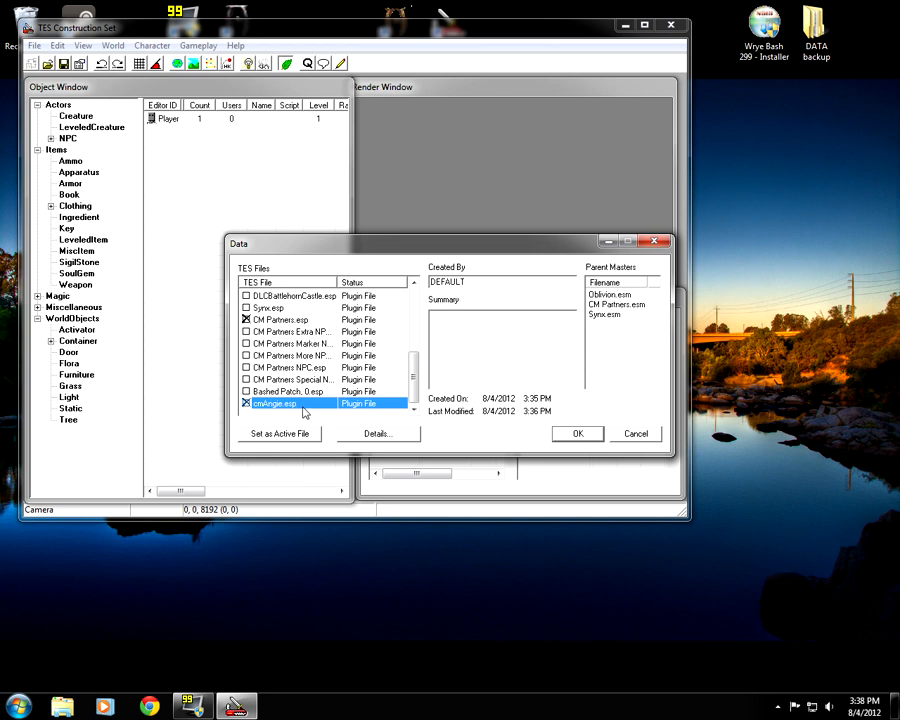
{"action": "left_click", "coordinate": [280, 434]}
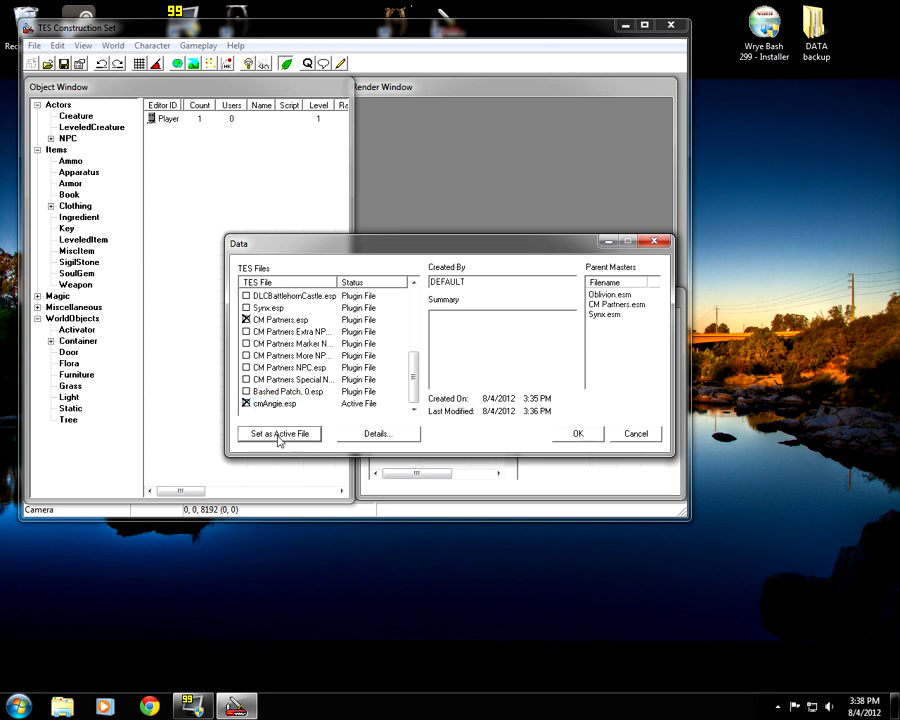
{"action": "mouse_move", "coordinate": [412, 392]}
{"action": "left_mouse_down"}
{"action": "mouse_move", "coordinate": [420, 370]}
{"action": "mouse_move", "coordinate": [420, 402]}
{"action": "left_mouse_up"}
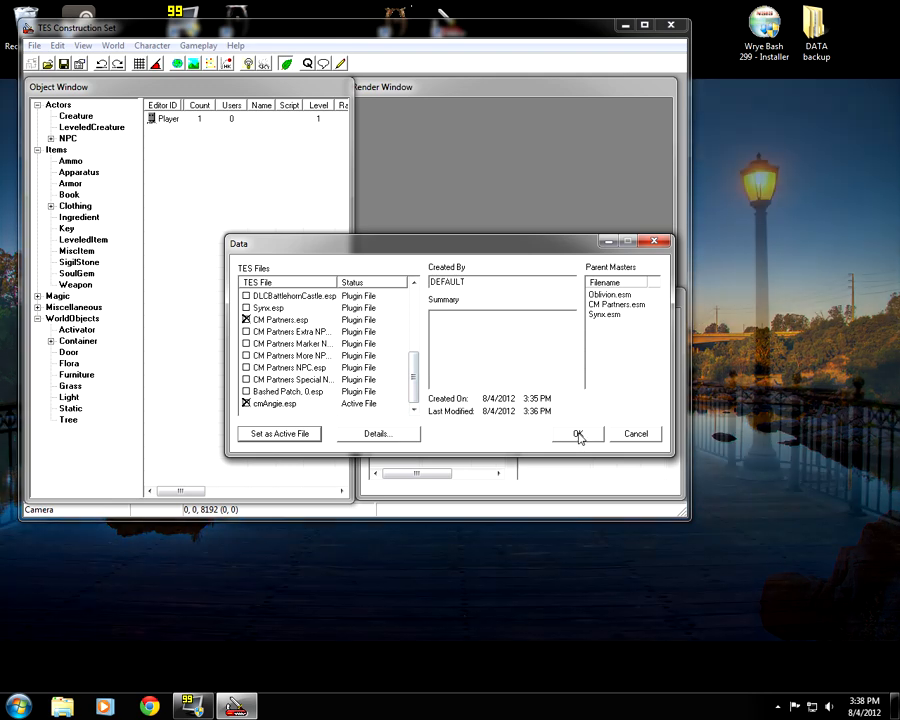
{"action": "left_click", "coordinate": [577, 433]}
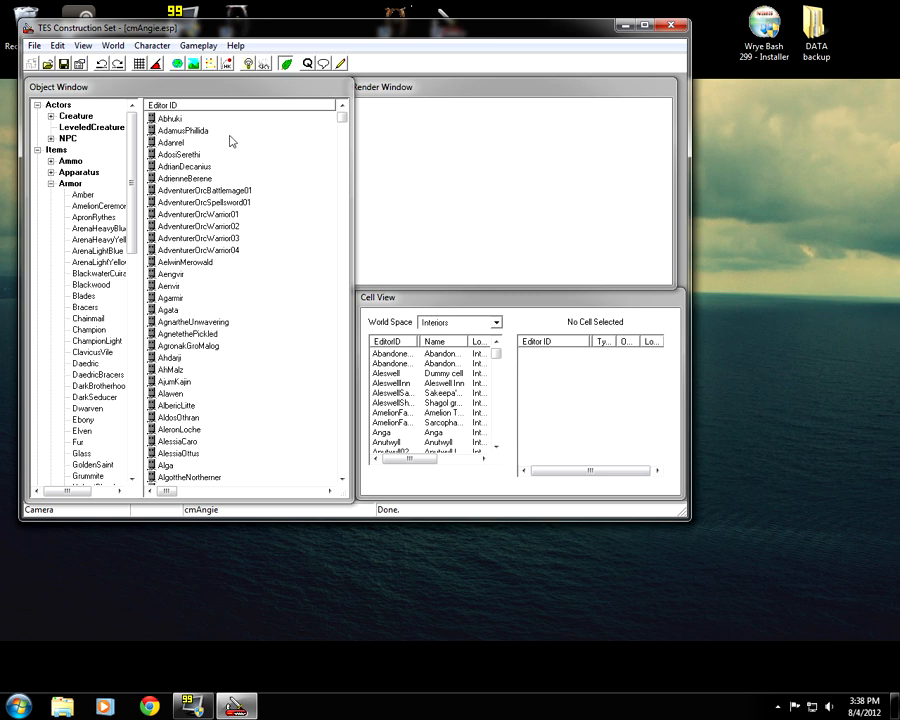
- Duplicate the Synx (Female) race in the race editor, widen the EditorID column to show full IDs, and accept the changes
{"action": "left_click", "coordinate": [148, 46]}
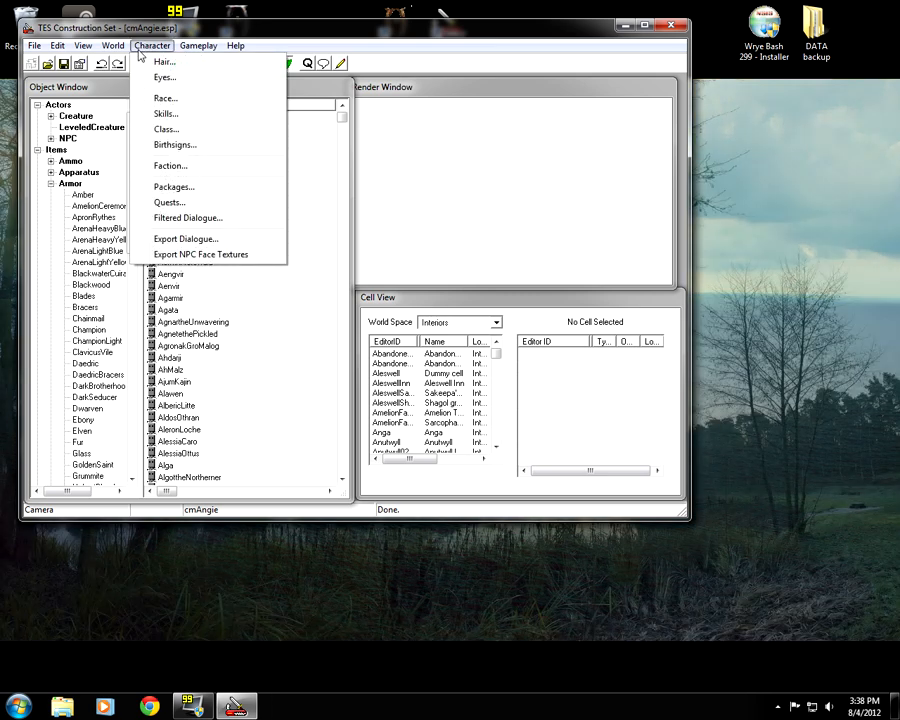
{"action": "left_click", "coordinate": [178, 99]}
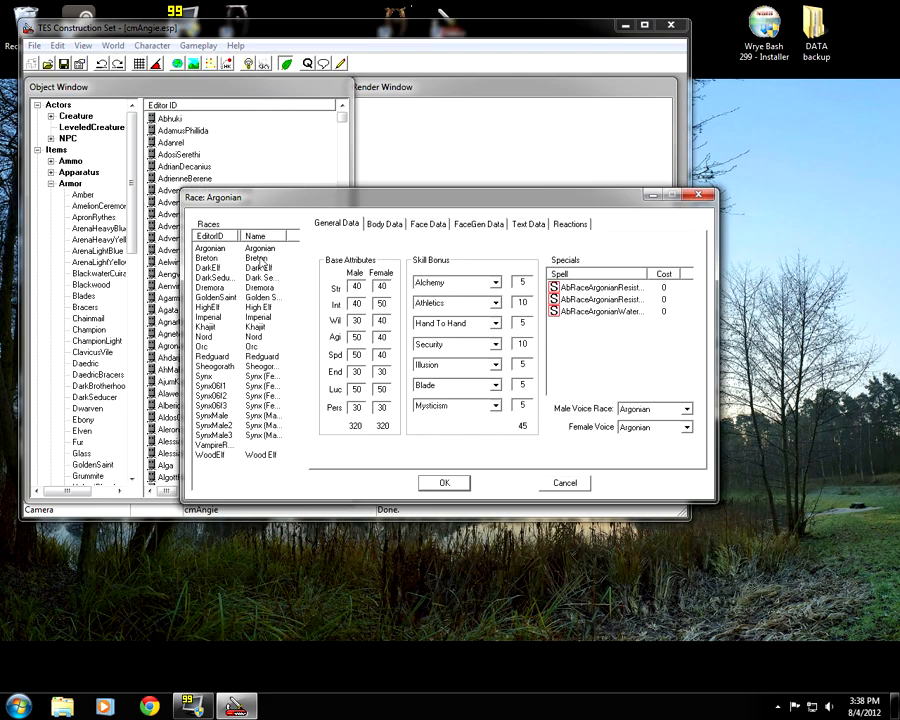
{"action": "left_click_drag", "start_coordinate": [242, 235], "coordinate": [253, 237]}
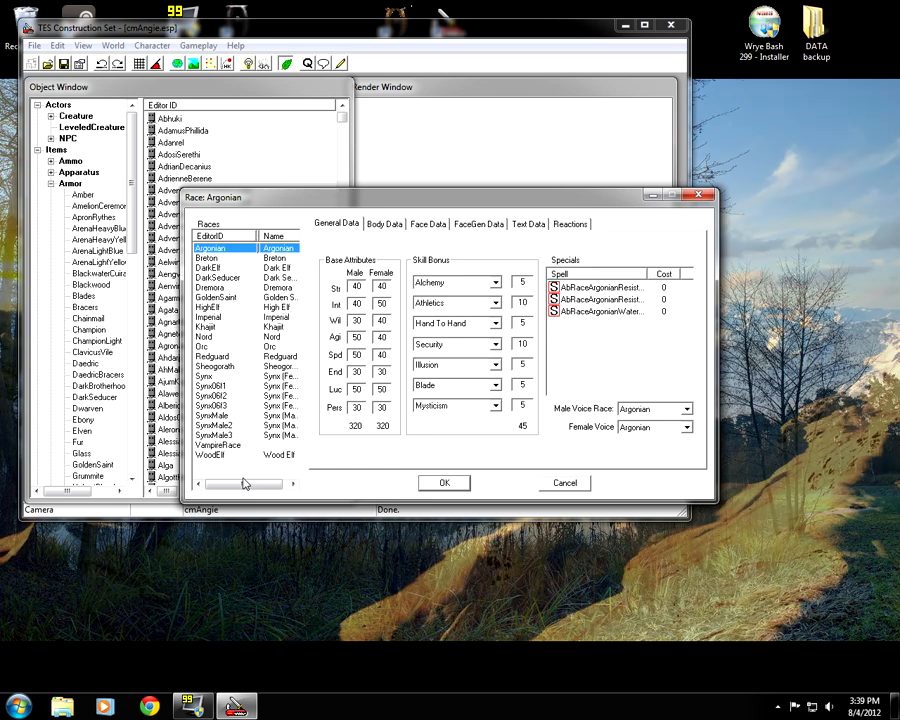
{"action": "left_click_drag", "start_coordinate": [241, 483], "coordinate": [245, 484]}
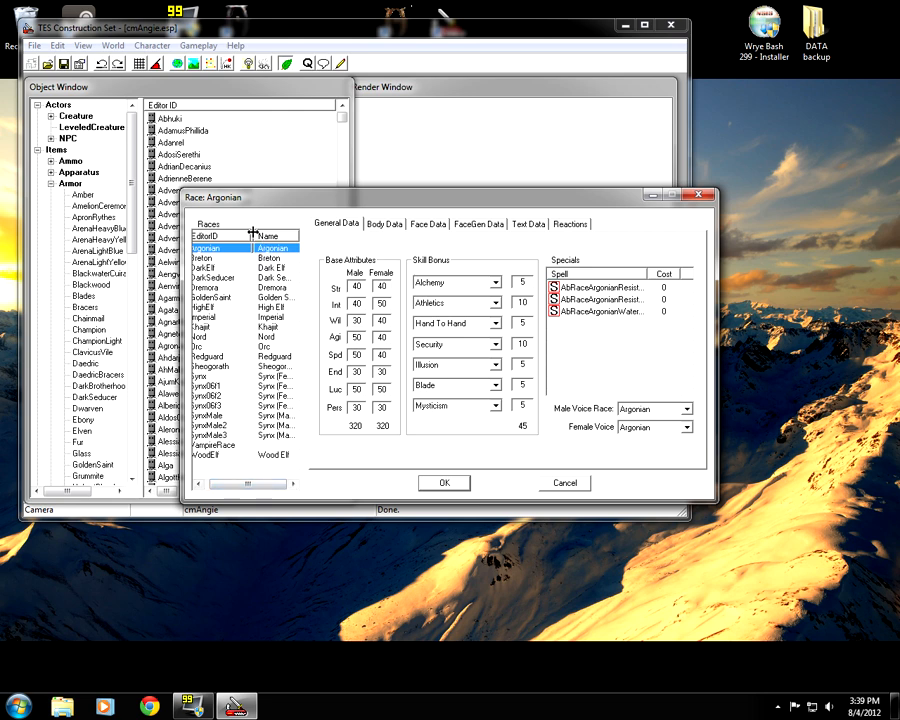
{"action": "left_click_drag", "start_coordinate": [250, 234], "coordinate": [239, 233]}
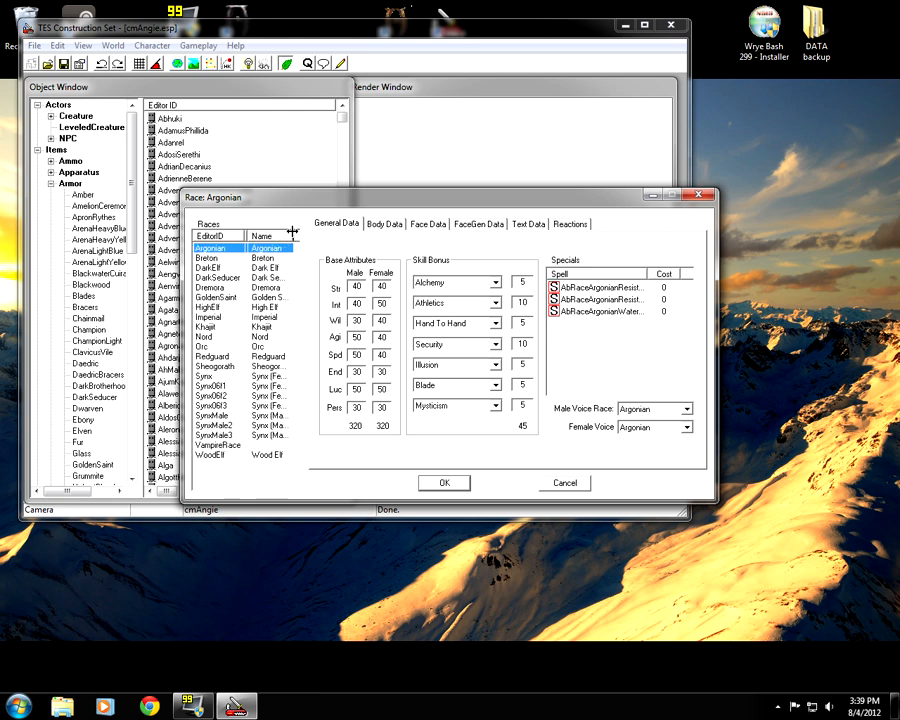
{"action": "left_click_drag", "start_coordinate": [318, 231], "coordinate": [319, 232]}
{"action": "left_click_drag", "start_coordinate": [241, 484], "coordinate": [271, 481]}
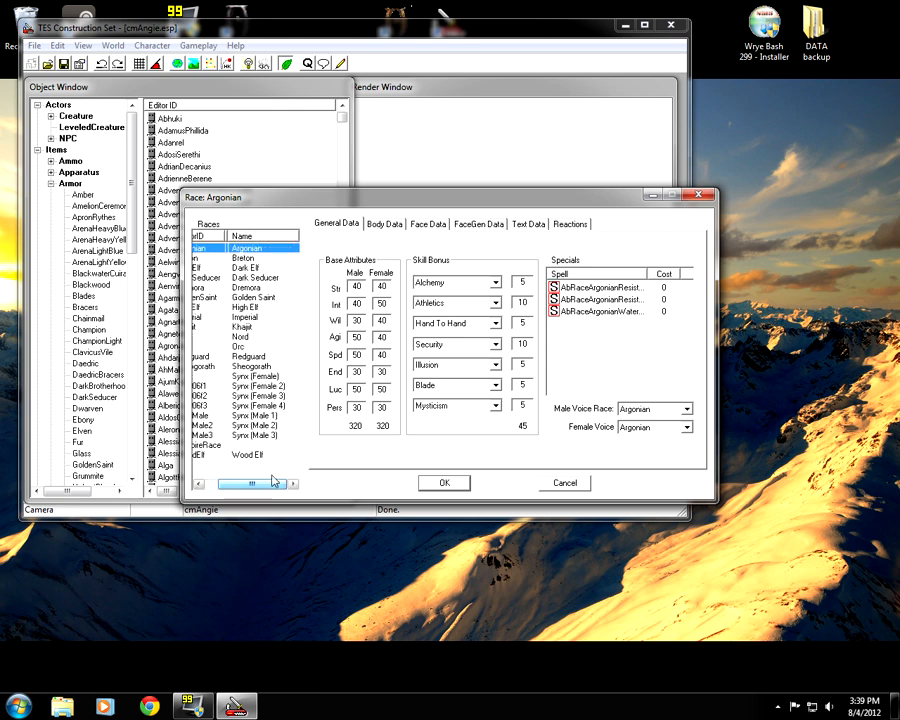
{"action": "left_click", "coordinate": [259, 378]}
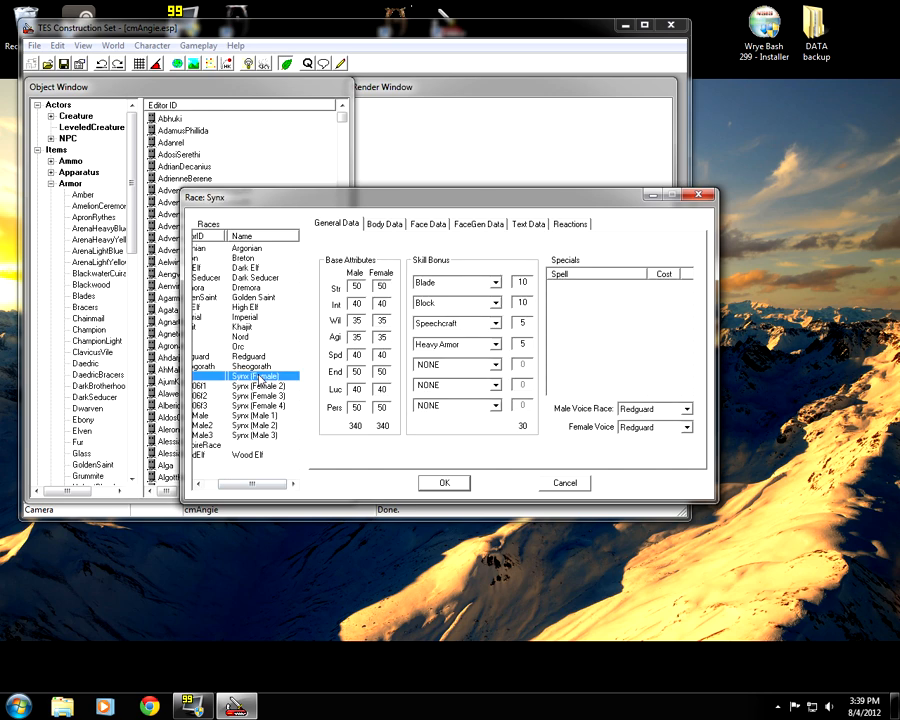
{"action": "right_click", "coordinate": [259, 378]}
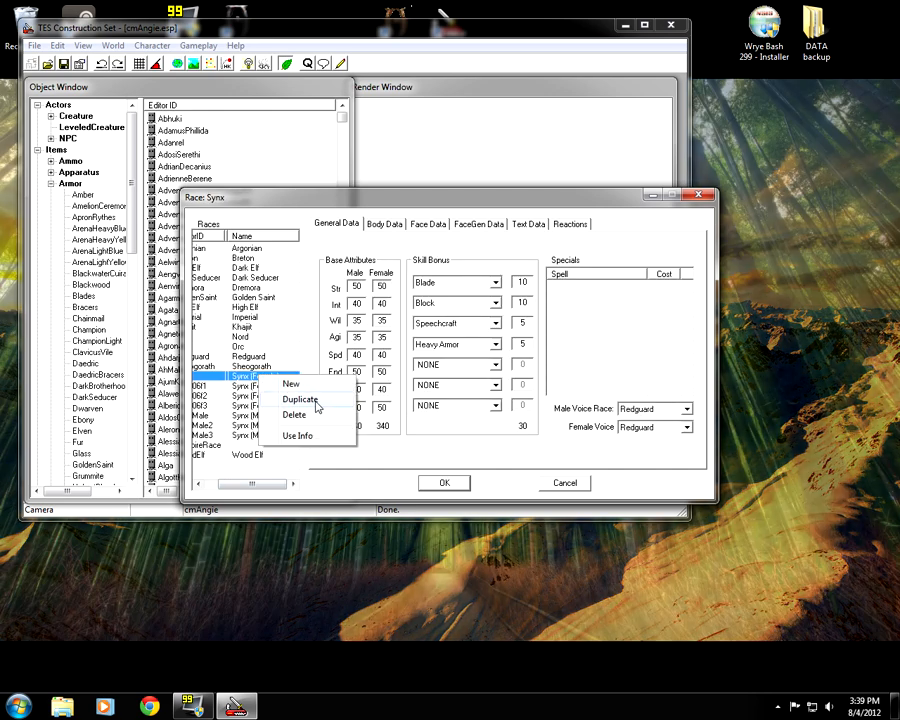
{"action": "left_click", "coordinate": [300, 399]}
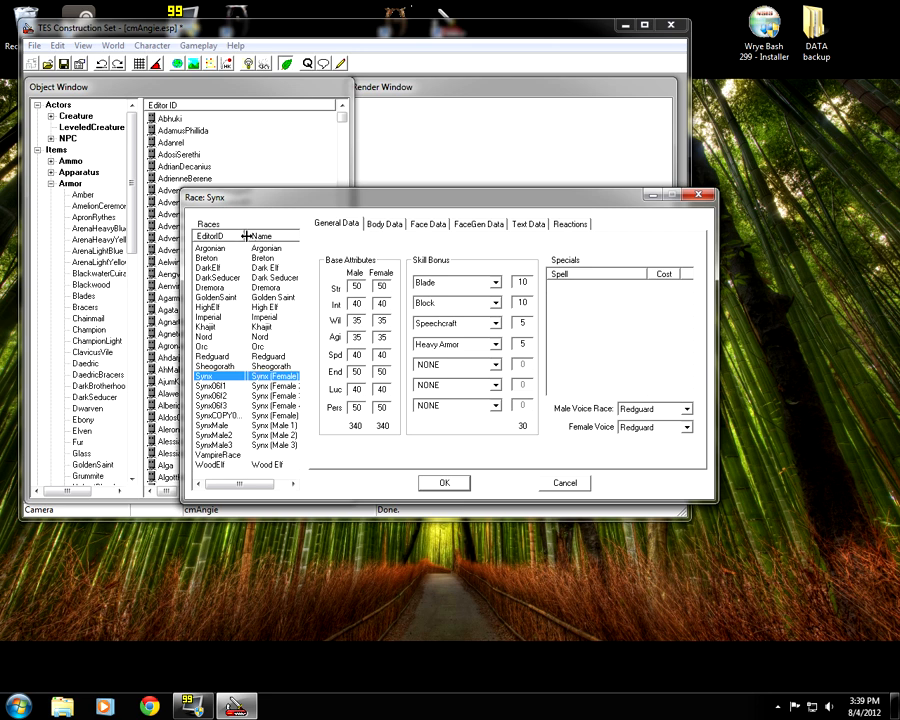
{"action": "left_click_drag", "start_coordinate": [243, 236], "coordinate": [270, 236]}
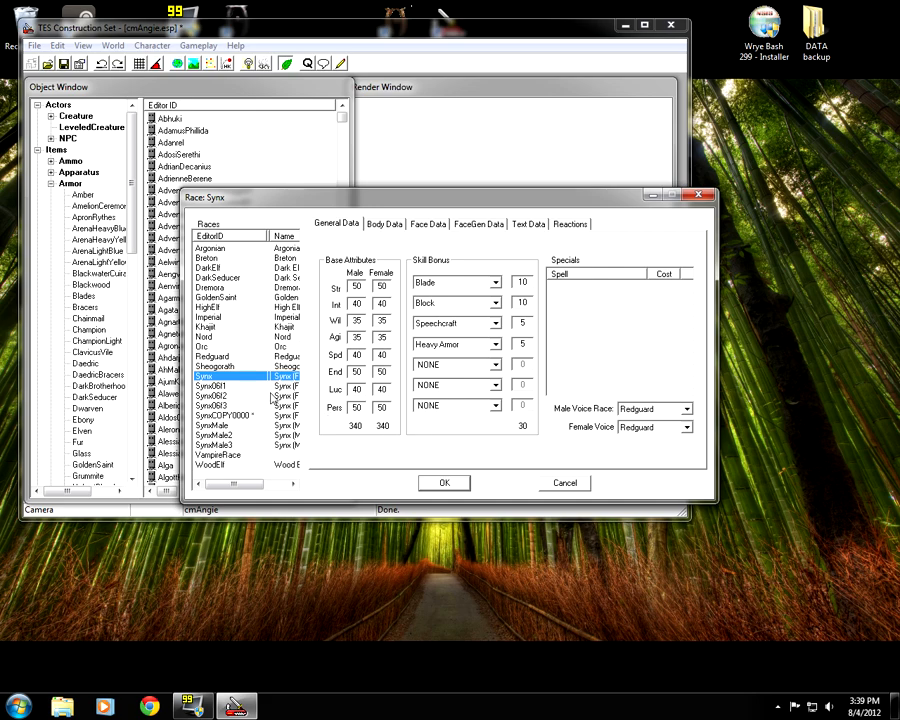
{"action": "left_click", "coordinate": [440, 483]}
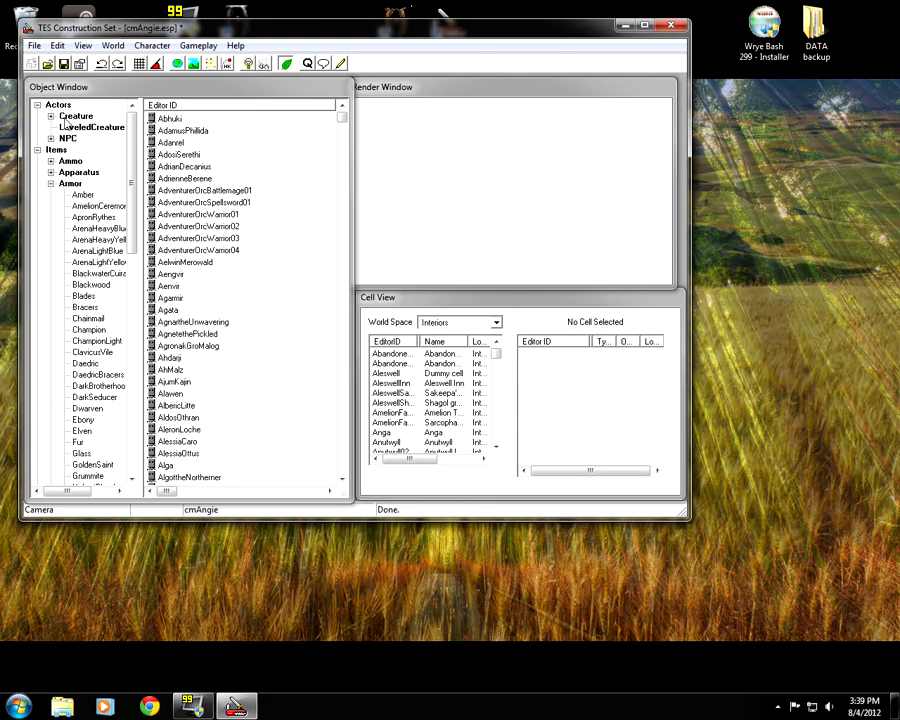
- Open the cmAngie NPC for editing and turn on the head preview
{"action": "left_click", "coordinate": [67, 138]}
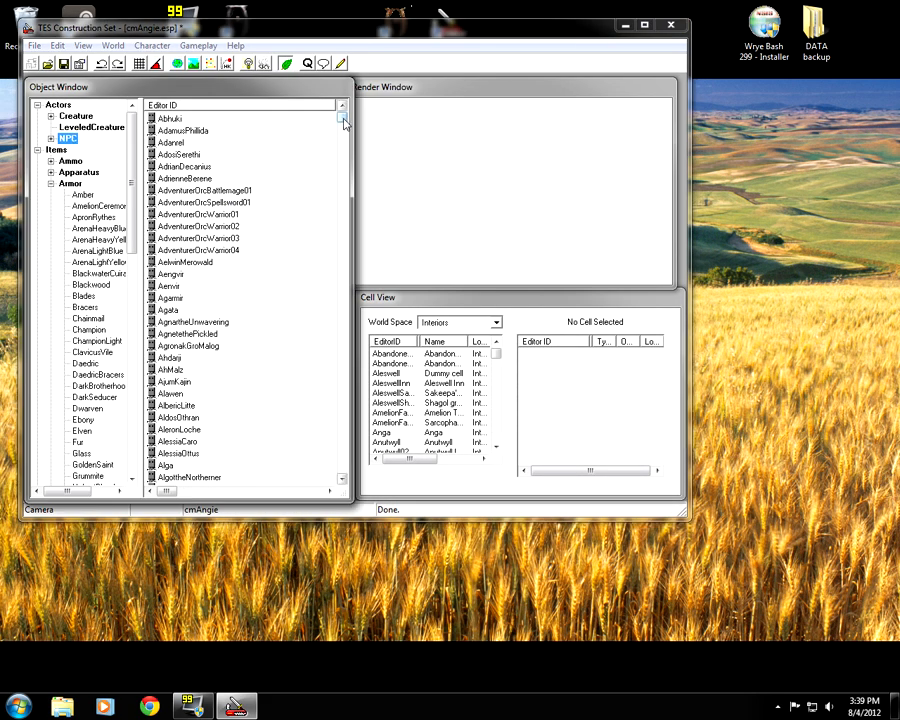
{"action": "left_click_drag", "start_coordinate": [342, 121], "coordinate": [340, 184]}
{"action": "left_click", "coordinate": [227, 190]}
{"action": "scroll", "coordinate": [229, 199], "scroll_direction": "up", "scroll_amount": 9}
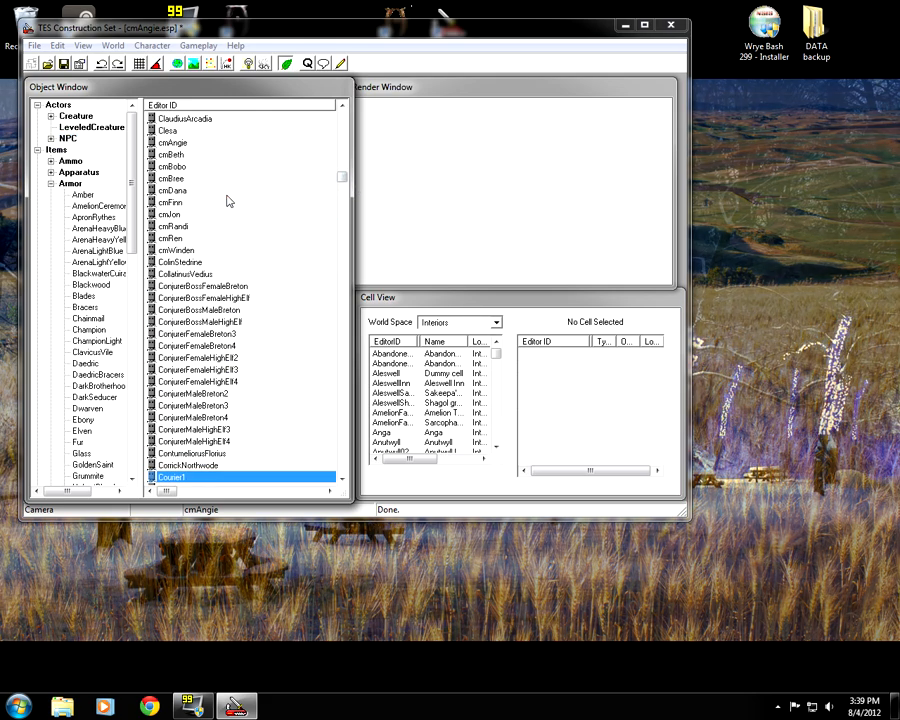
{"action": "left_click", "coordinate": [194, 180]}
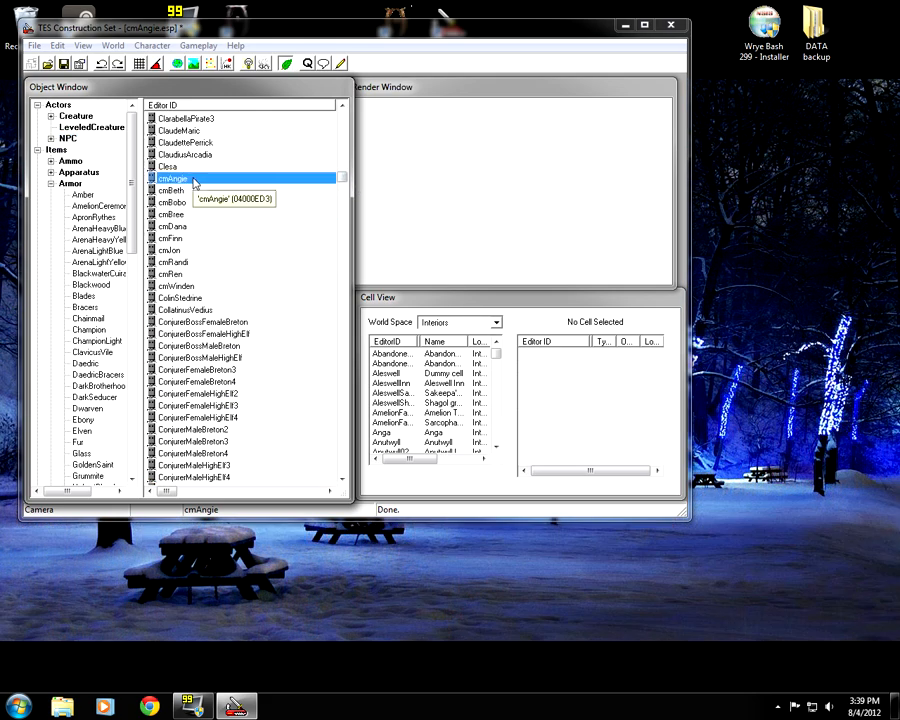
{"action": "double_click", "coordinate": [194, 180]}
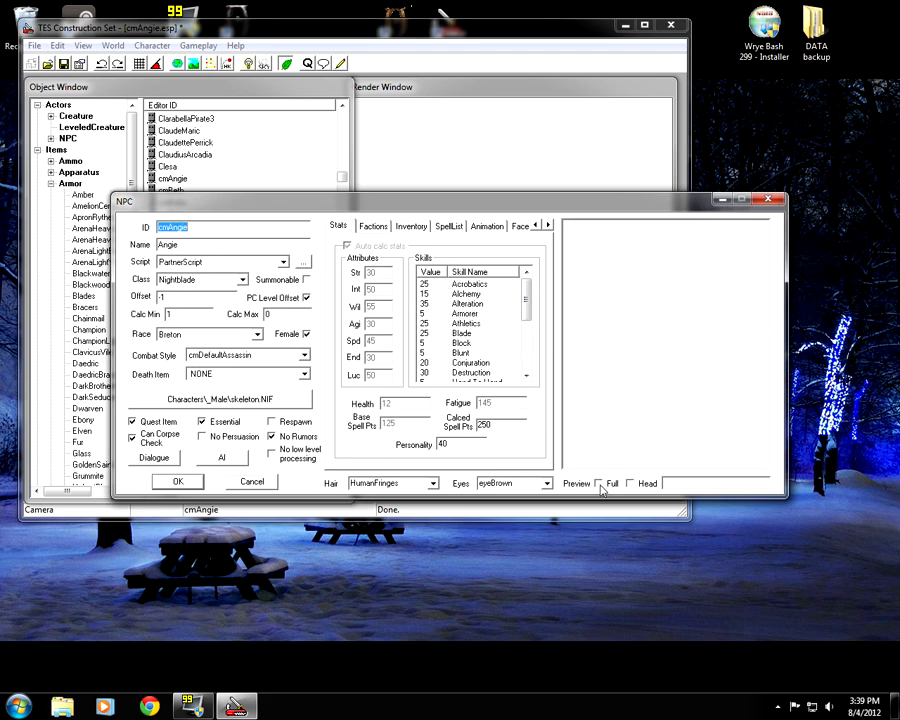
{"action": "left_click", "coordinate": [630, 483]}
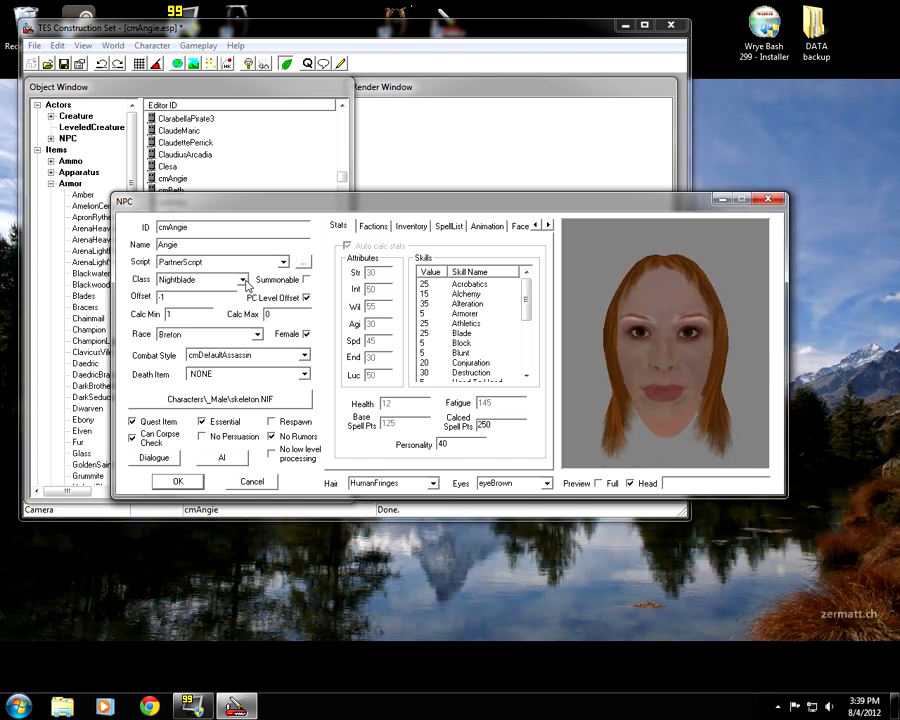
- Set the cmAngie NPC's race to SynxCOPY0000 and dismiss any missing-disk errors
{"action": "left_click", "coordinate": [255, 336]}
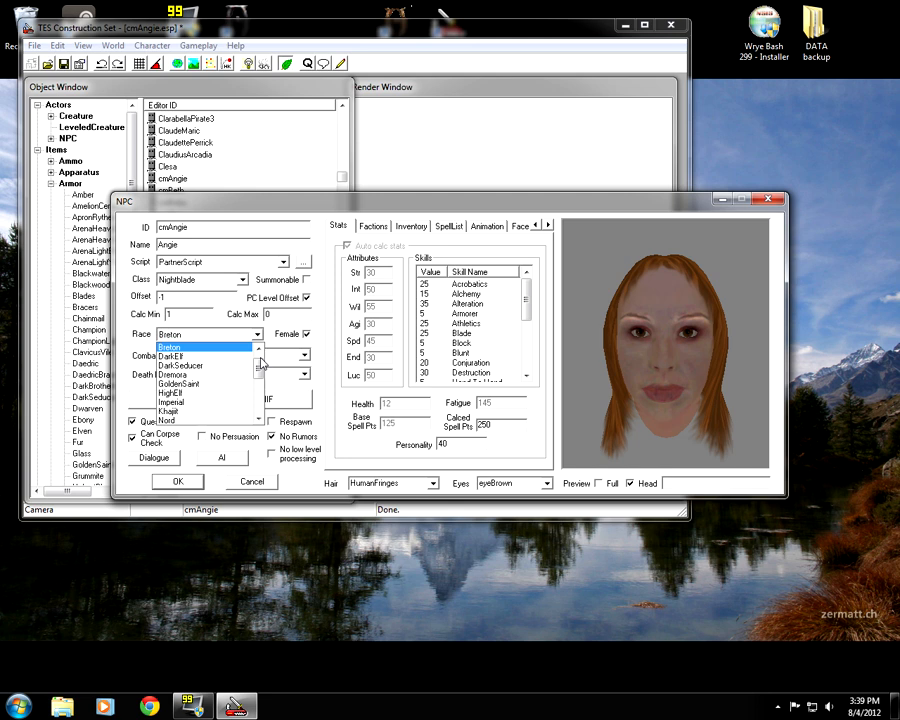
{"action": "left_click_drag", "start_coordinate": [262, 370], "coordinate": [259, 404]}
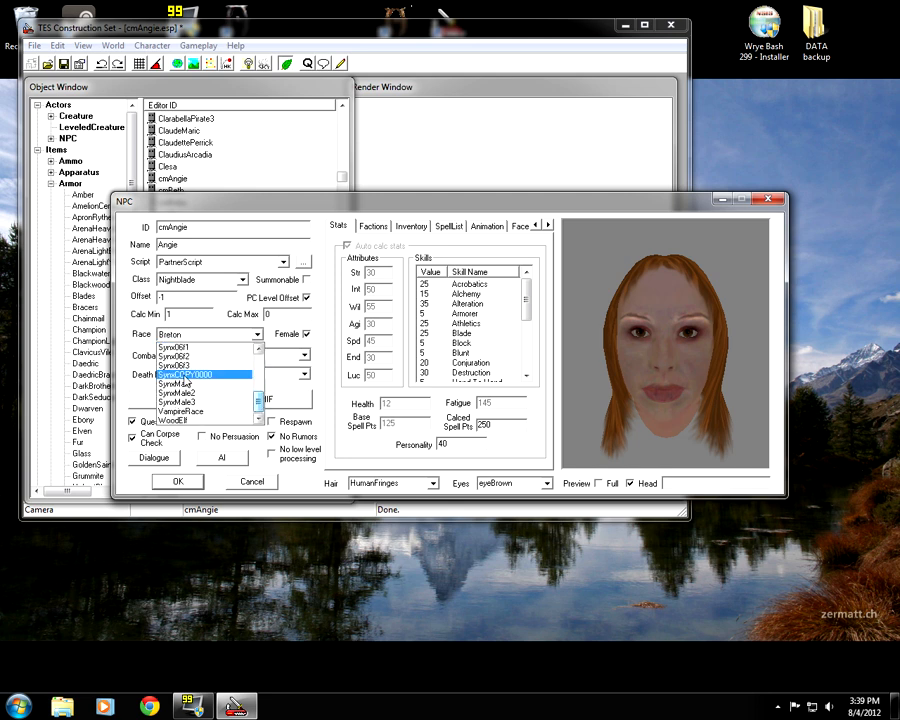
{"action": "left_click", "coordinate": [185, 376]}
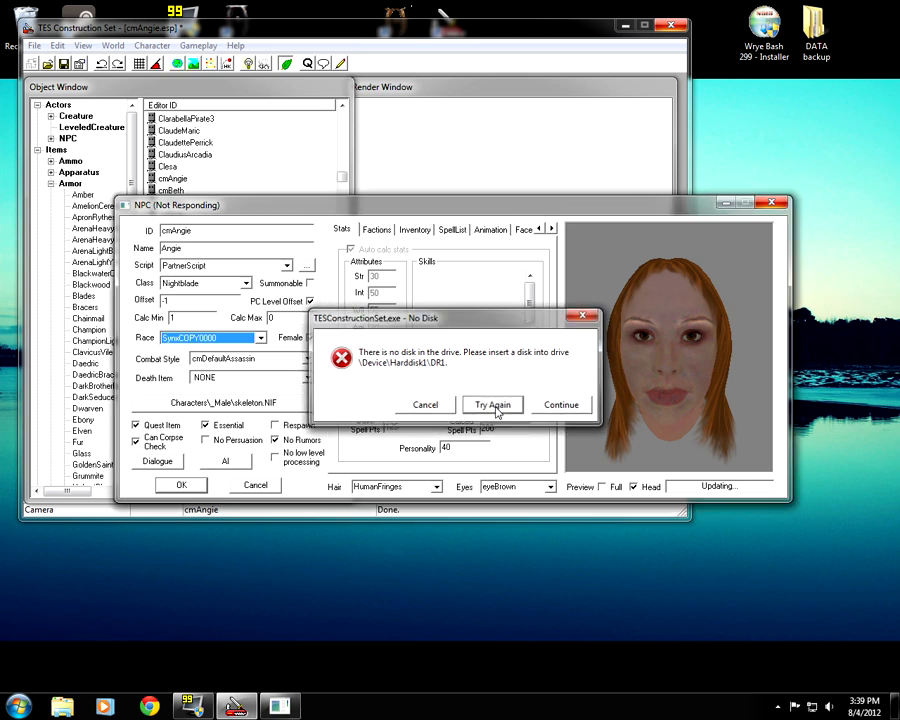
{"action": "left_click", "coordinate": [495, 405]}
{"action": "left_click", "coordinate": [605, 344]}
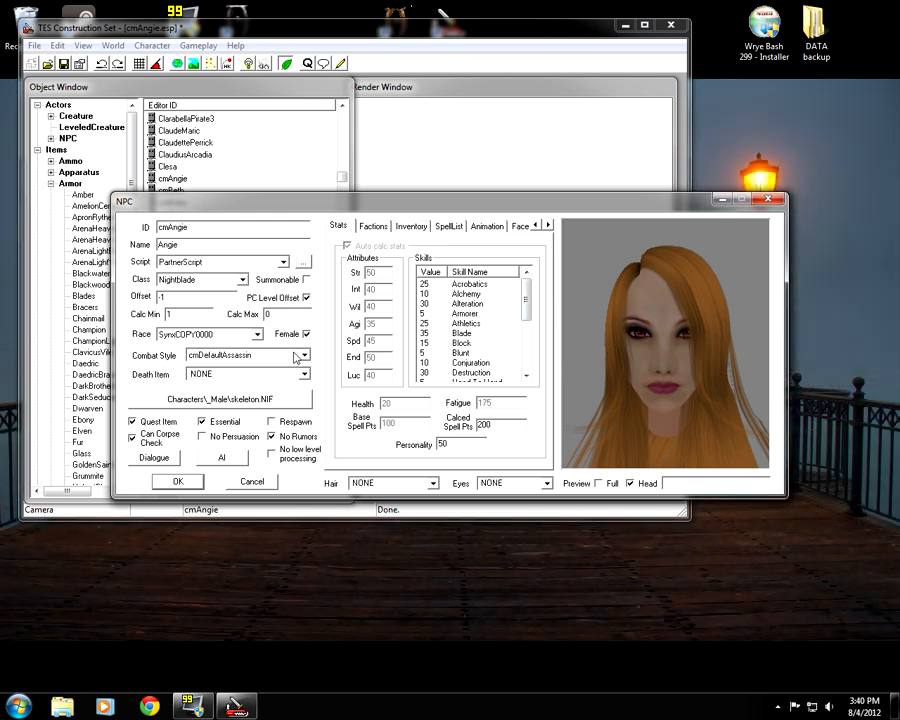
- Set the cmAngie NPC's combat style to cmDefaultArcher
{"action": "left_click", "coordinate": [305, 356]}
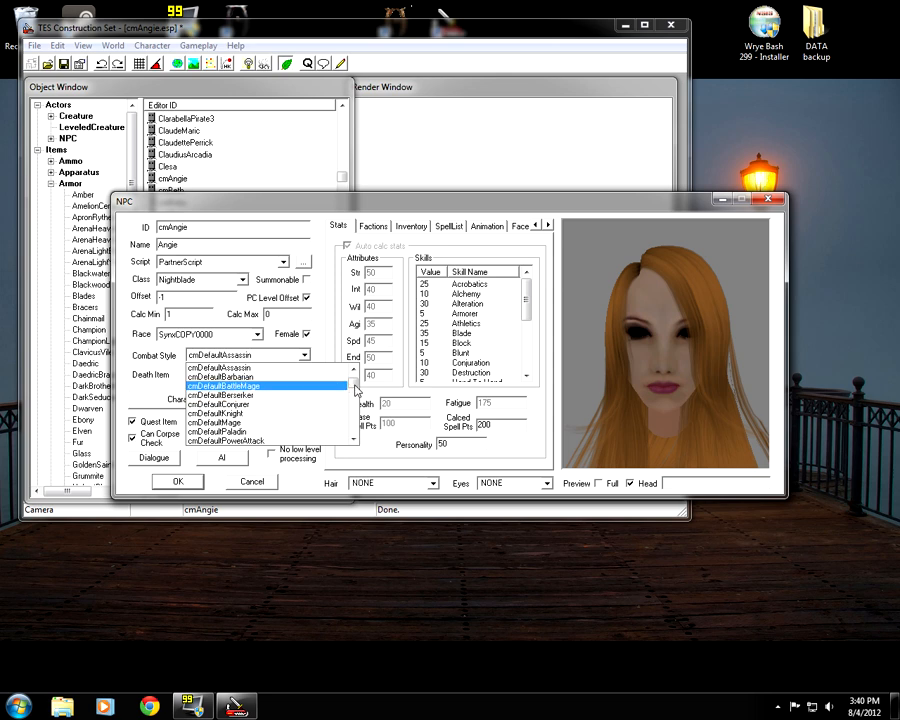
{"action": "scroll", "coordinate": [354, 389], "scroll_direction": "up", "scroll_amount": 3}
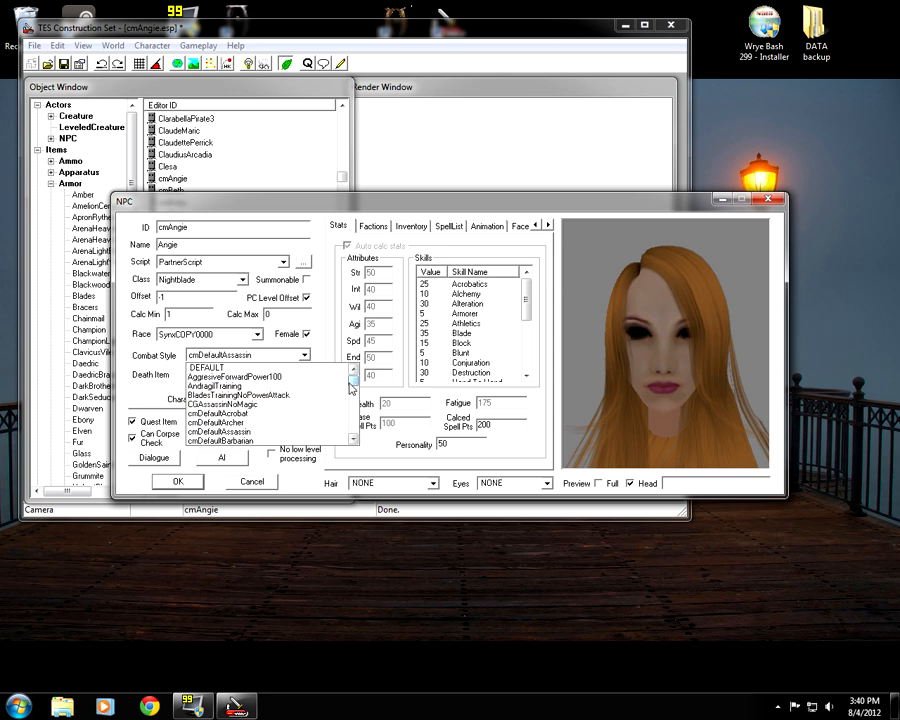
{"action": "scroll", "coordinate": [250, 428], "scroll_direction": "down", "scroll_amount": 1}
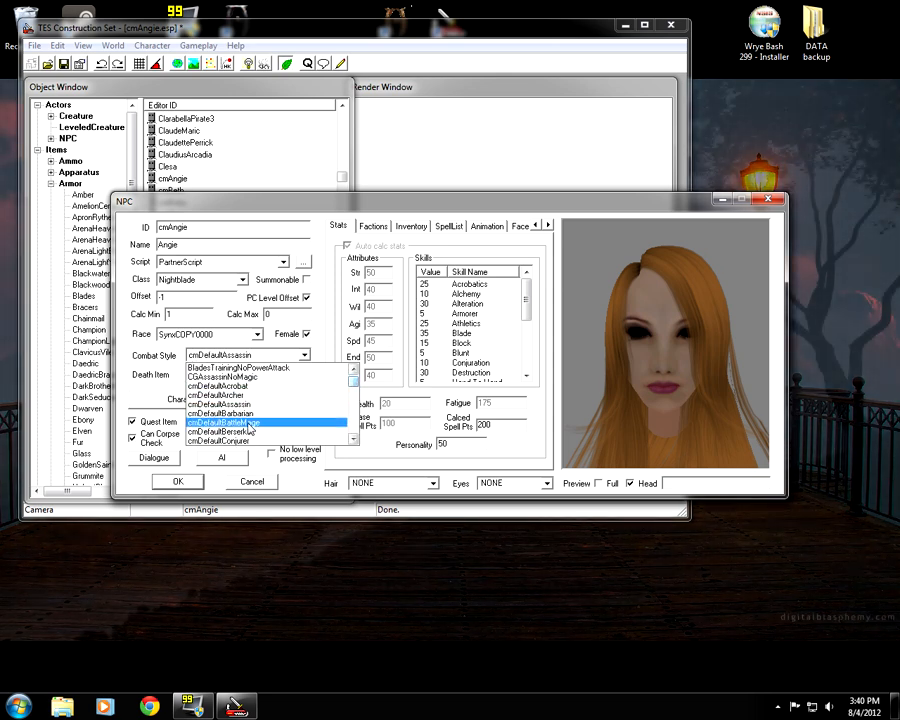
{"action": "scroll", "coordinate": [247, 415], "scroll_direction": "down", "scroll_amount": 1}
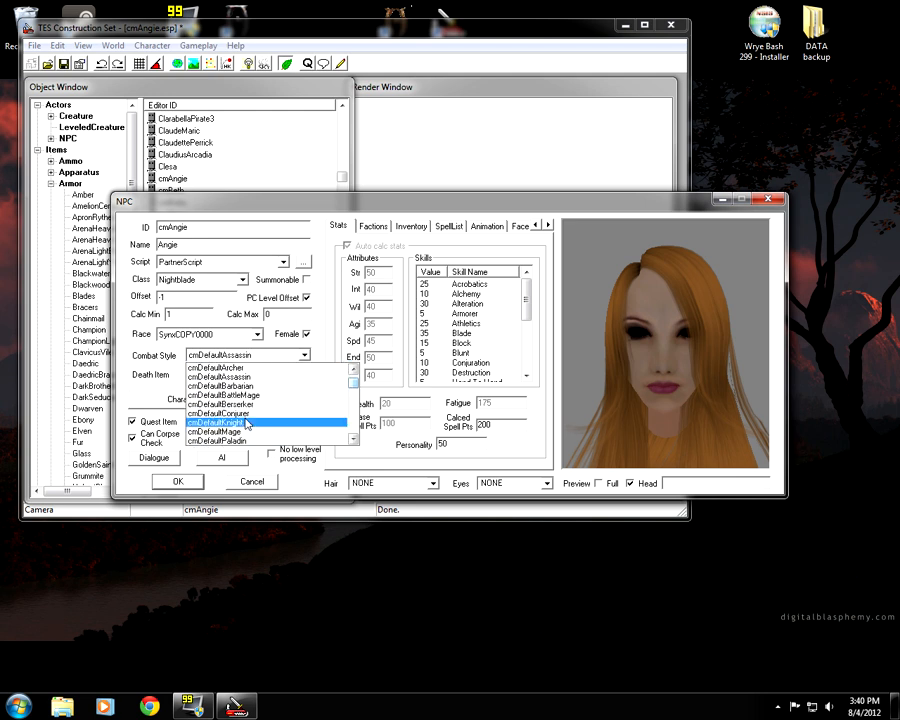
{"action": "scroll", "coordinate": [247, 424], "scroll_direction": "up", "scroll_amount": 1}
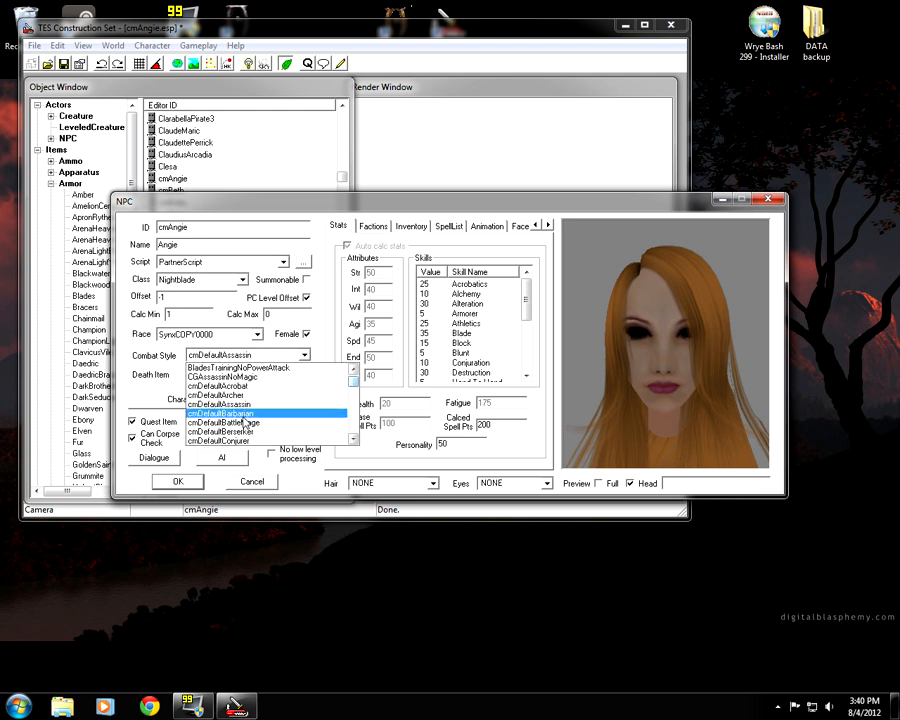
{"action": "left_click", "coordinate": [253, 396]}
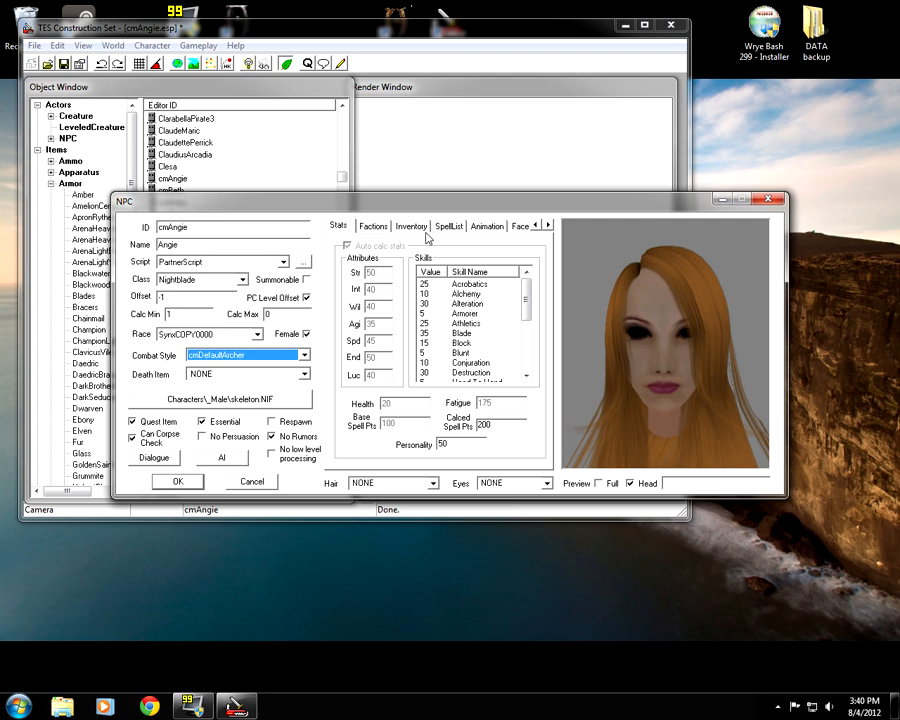
- Check the advanced face geometry controls, then reset the NPC's face and turn the head preview
{"action": "left_click", "coordinate": [519, 226]}
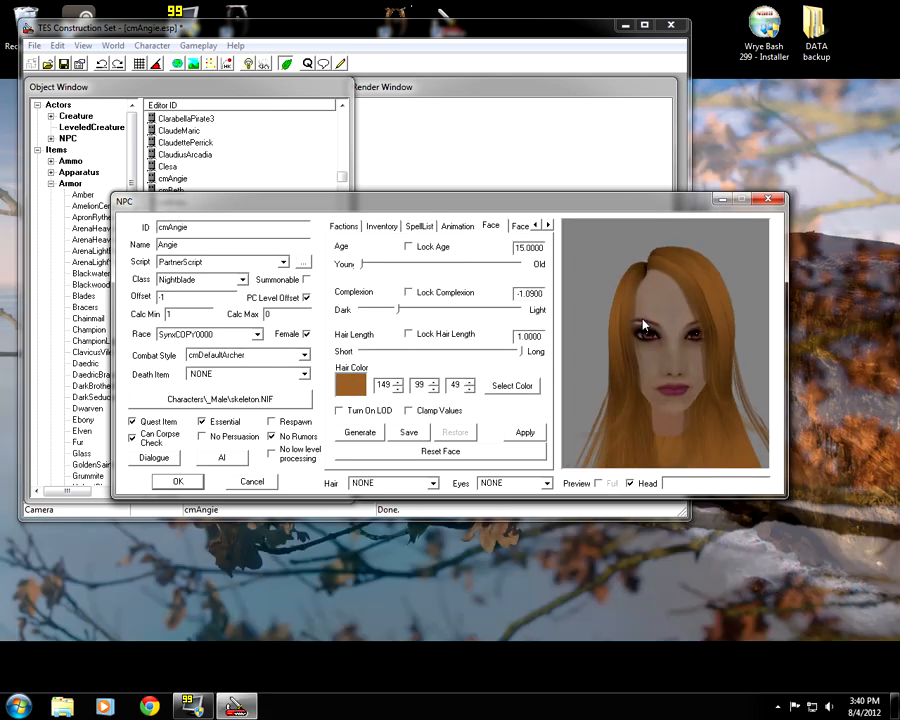
{"action": "left_click", "coordinate": [521, 226]}
{"action": "mouse_move", "coordinate": [644, 325]}
{"action": "left_mouse_down"}
{"action": "mouse_move", "coordinate": [740, 317]}
{"action": "mouse_move", "coordinate": [679, 311]}
{"action": "mouse_move", "coordinate": [650, 321]}
{"action": "left_mouse_up"}
{"action": "left_click", "coordinate": [441, 331]}
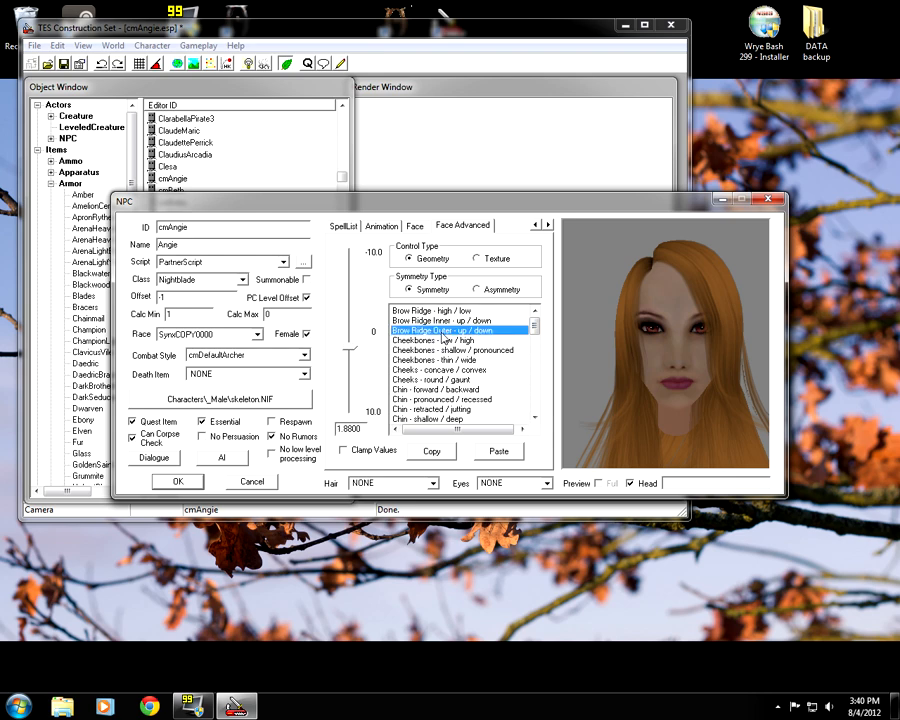
{"action": "left_click", "coordinate": [415, 227]}
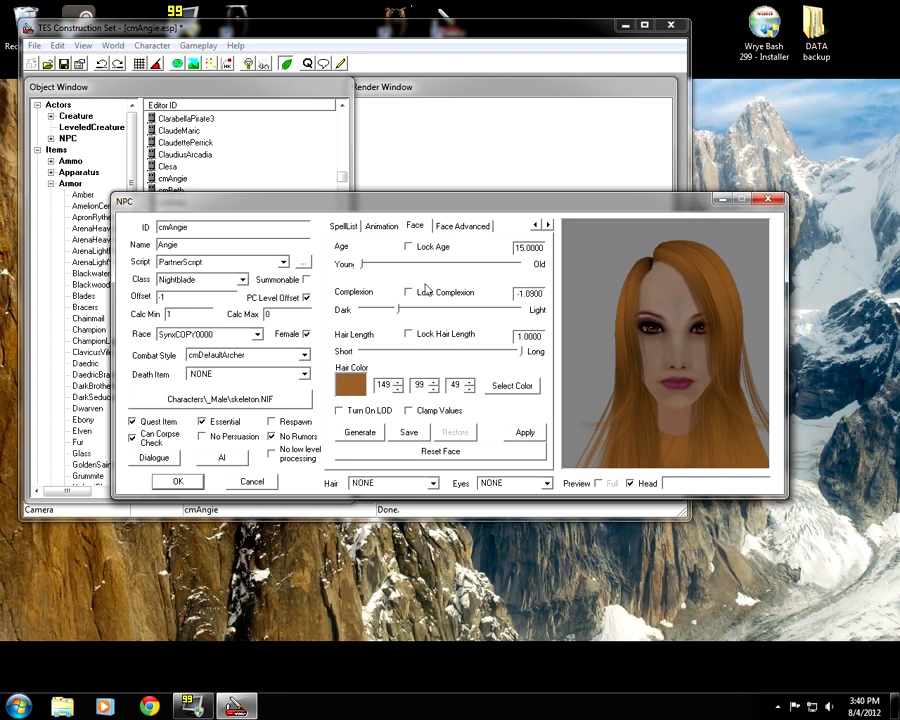
{"action": "left_click", "coordinate": [457, 454]}
{"action": "mouse_move", "coordinate": [645, 358]}
{"action": "left_mouse_down"}
{"action": "mouse_move", "coordinate": [727, 352]}
{"action": "mouse_move", "coordinate": [627, 355]}
{"action": "mouse_move", "coordinate": [641, 356]}
{"action": "left_mouse_up"}
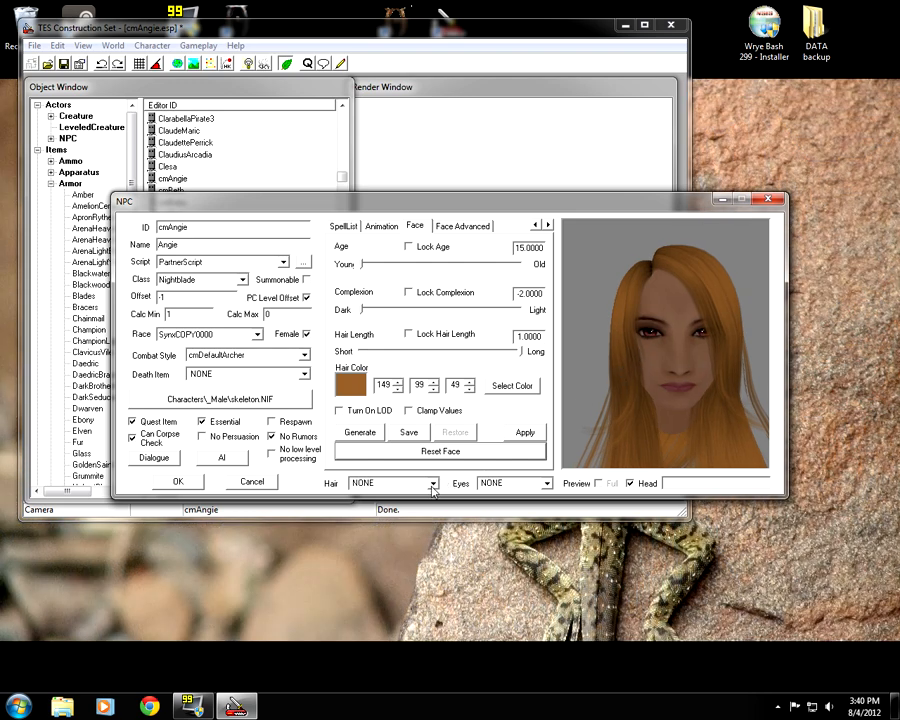
- Set the NPC's eyes to Fairy02A and turn the head preview to check them
{"action": "left_click", "coordinate": [547, 483]}
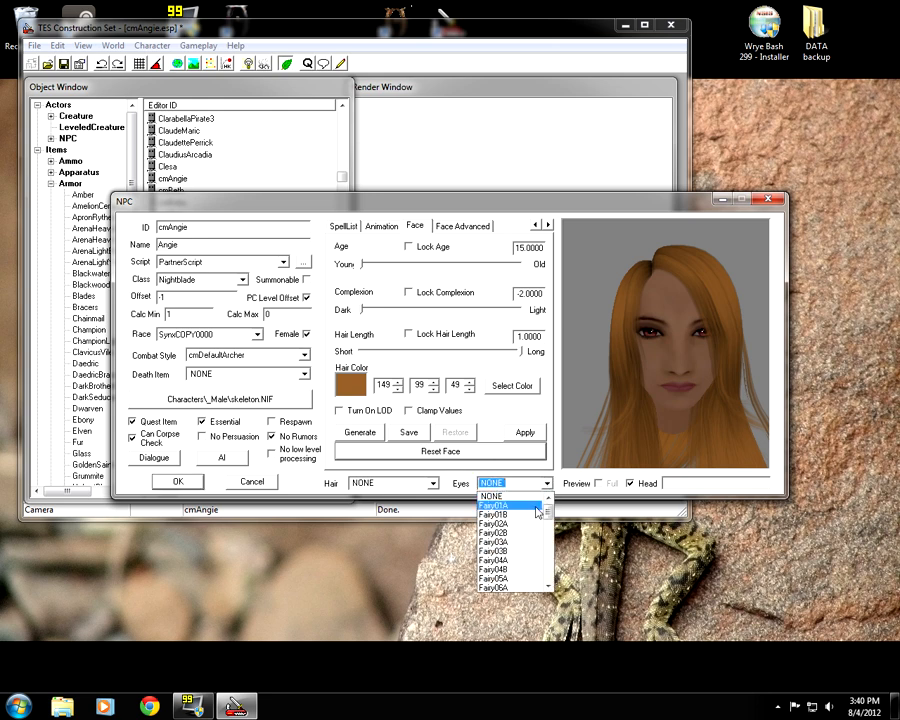
{"action": "left_click", "coordinate": [524, 524]}
{"action": "left_click_drag", "start_coordinate": [679, 342], "coordinate": [673, 341]}
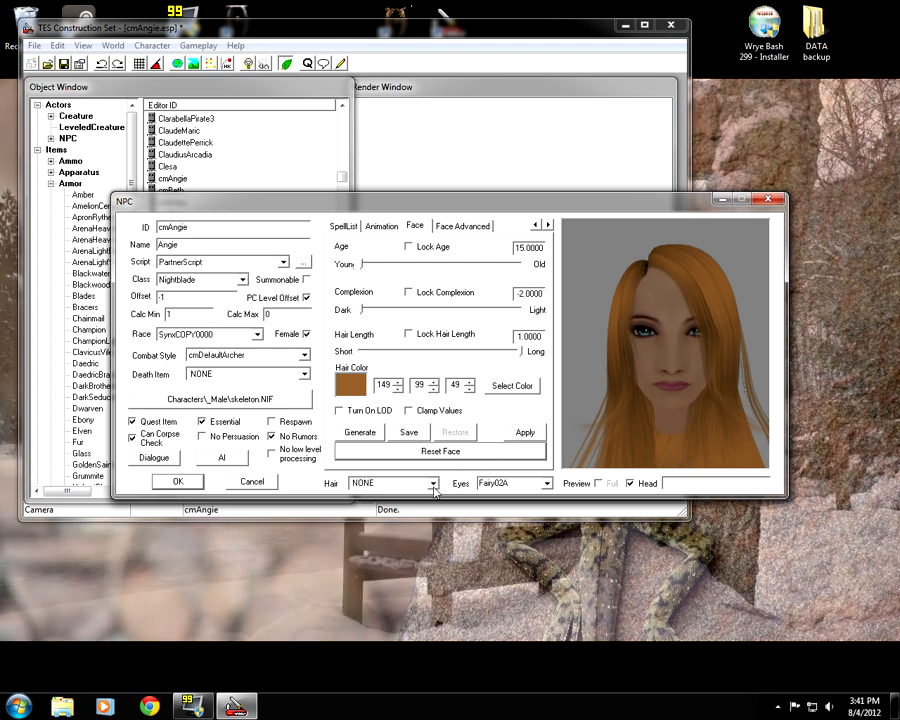
- Try successive hairstyles from cazy07 onward, choose cazyd01 for the NPC, and reset the face again
{"action": "left_click", "coordinate": [433, 483]}
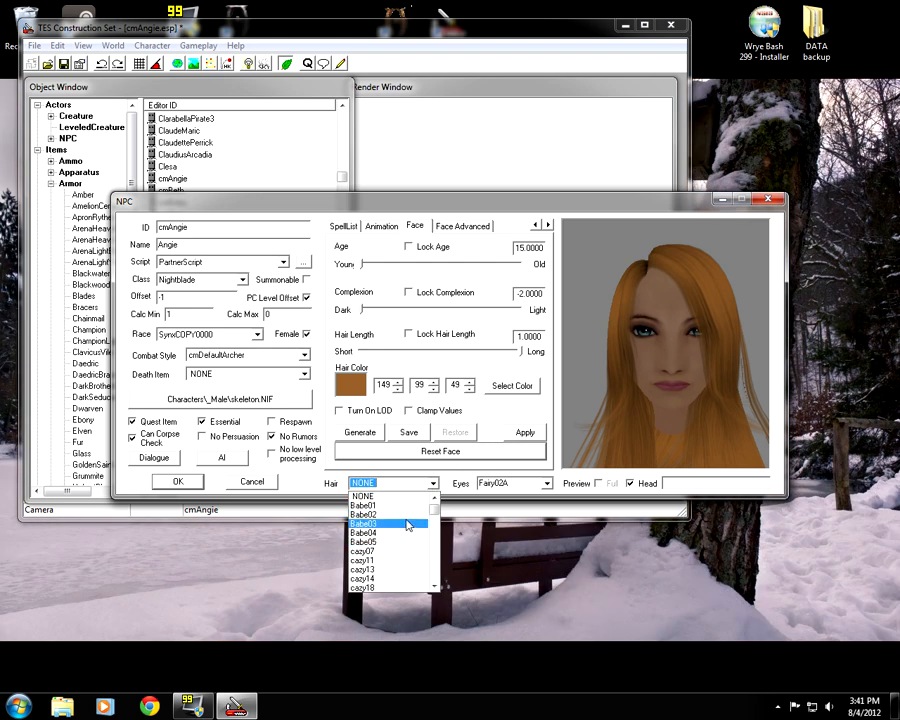
{"action": "left_click", "coordinate": [407, 551]}
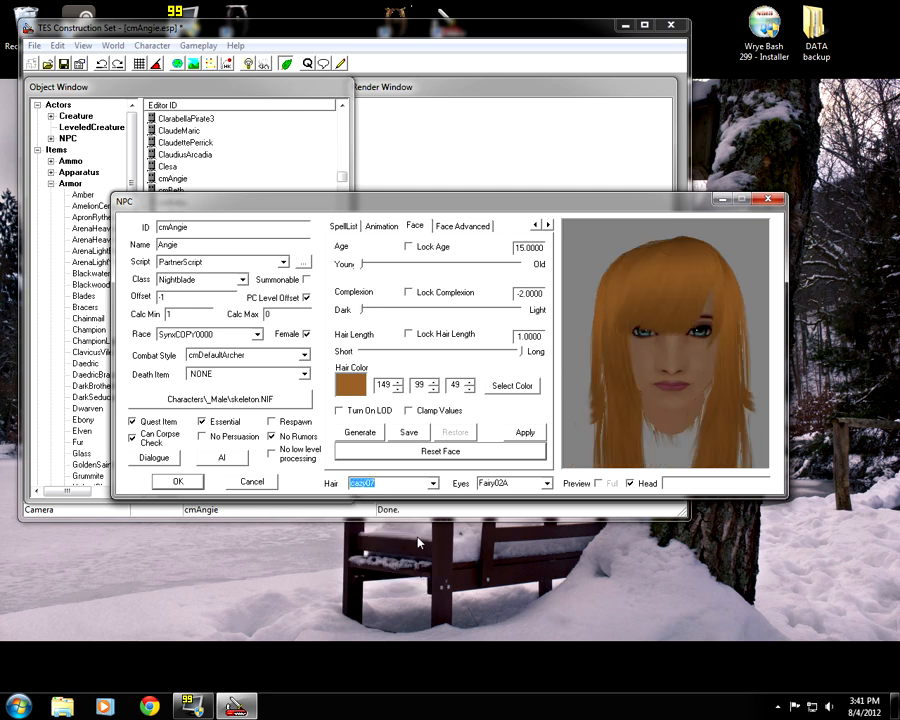
{"action": "key", "text": "Down"}
{"action": "key", "text": "Down"}
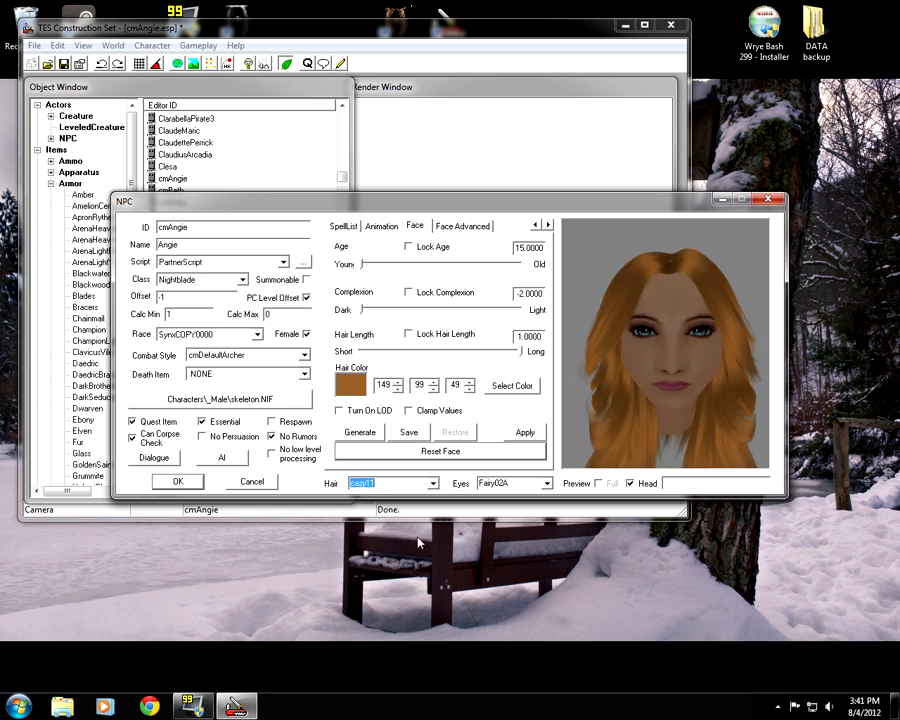
{"action": "key", "text": "Down"}
{"action": "key", "text": "Down"}
{"action": "key", "text": "Down"}
{"action": "key", "text": "Down"}
{"action": "key", "text": "Down"}
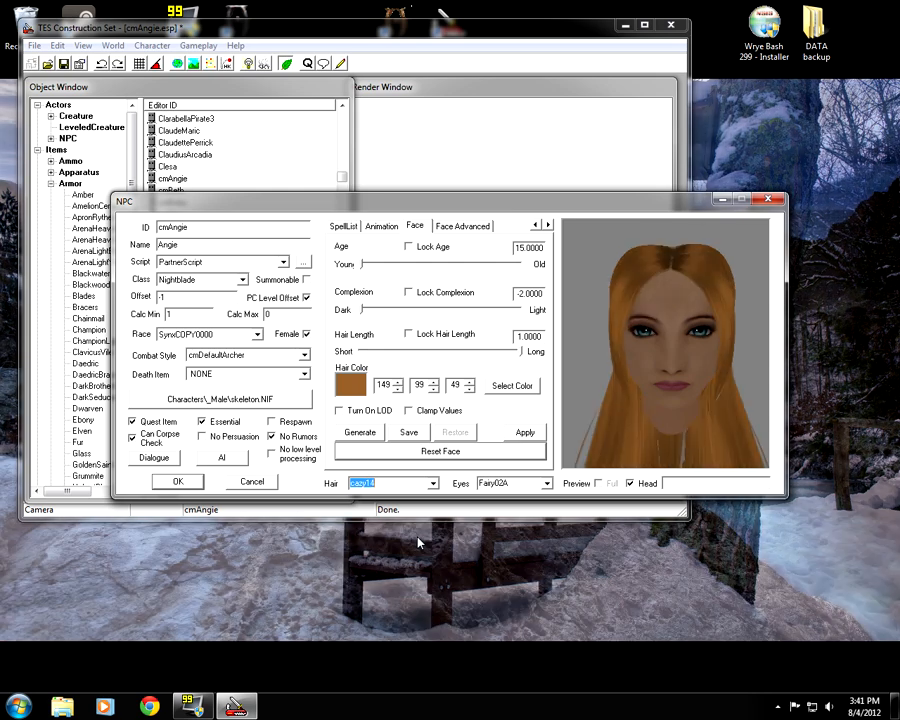
{"action": "key", "text": "Down"}
{"action": "key", "text": "Down"}
{"action": "key", "text": "Down"}
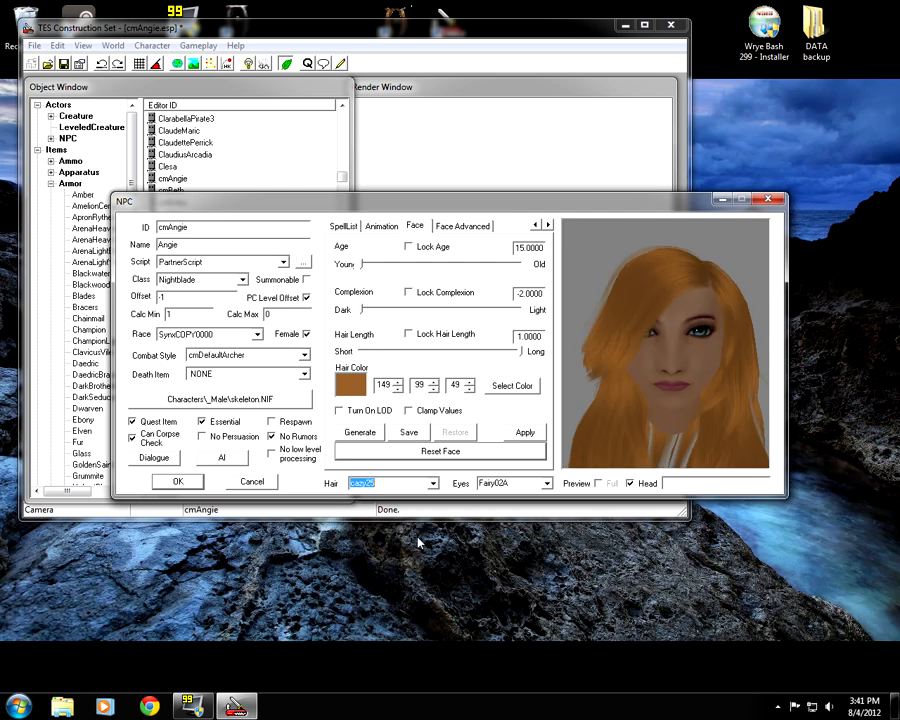
{"action": "key", "text": "Down"}
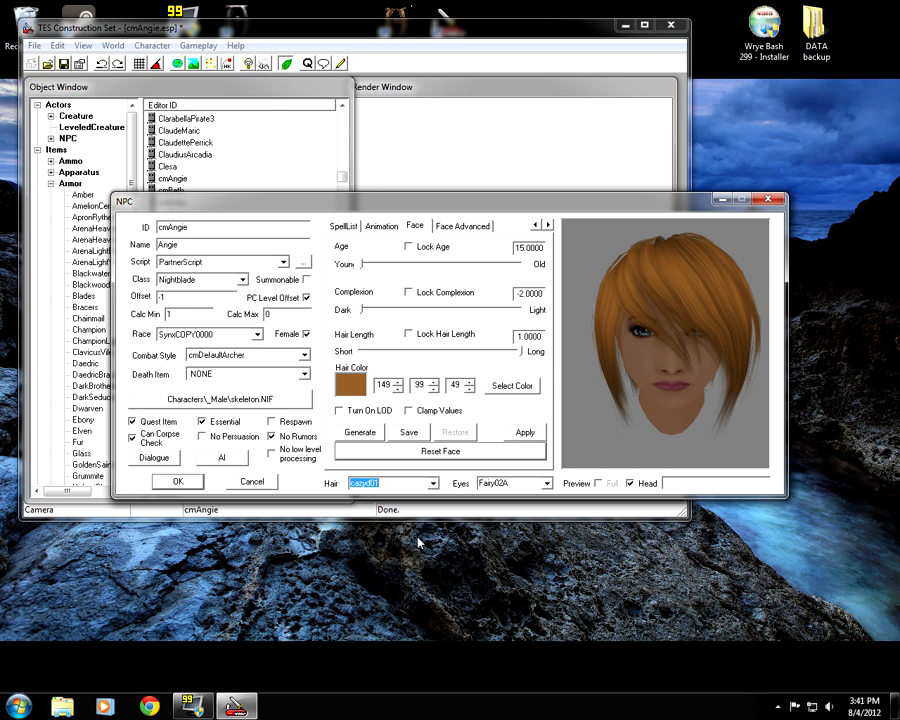
{"action": "left_click", "coordinate": [458, 453]}
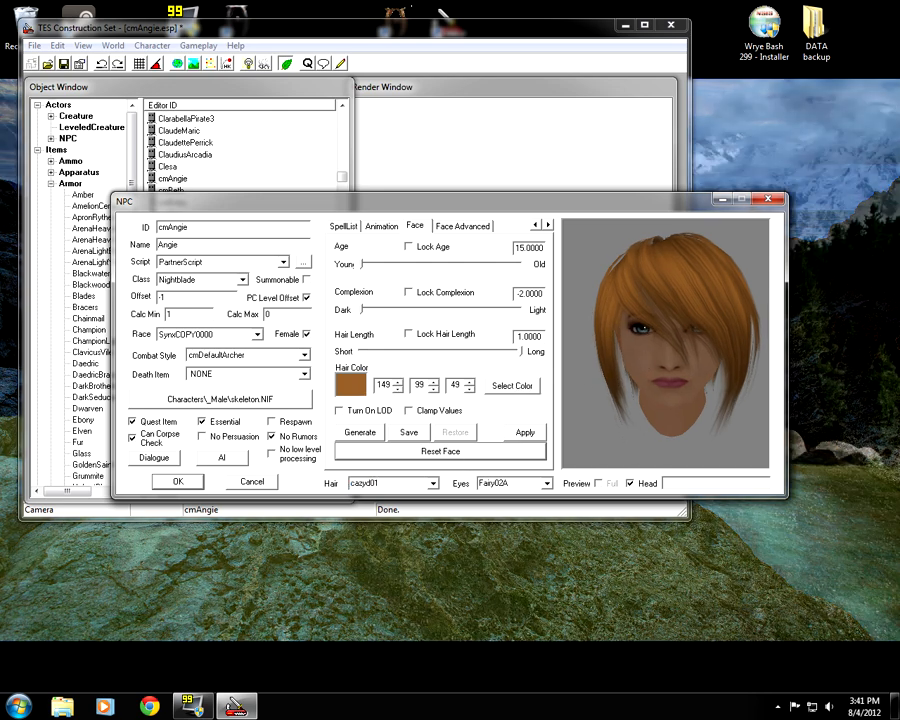
- Change the NPC's hair color to dark blue with RGB values 0, 45, 89
{"action": "left_click", "coordinate": [397, 382]}
{"action": "left_click", "coordinate": [397, 382]}
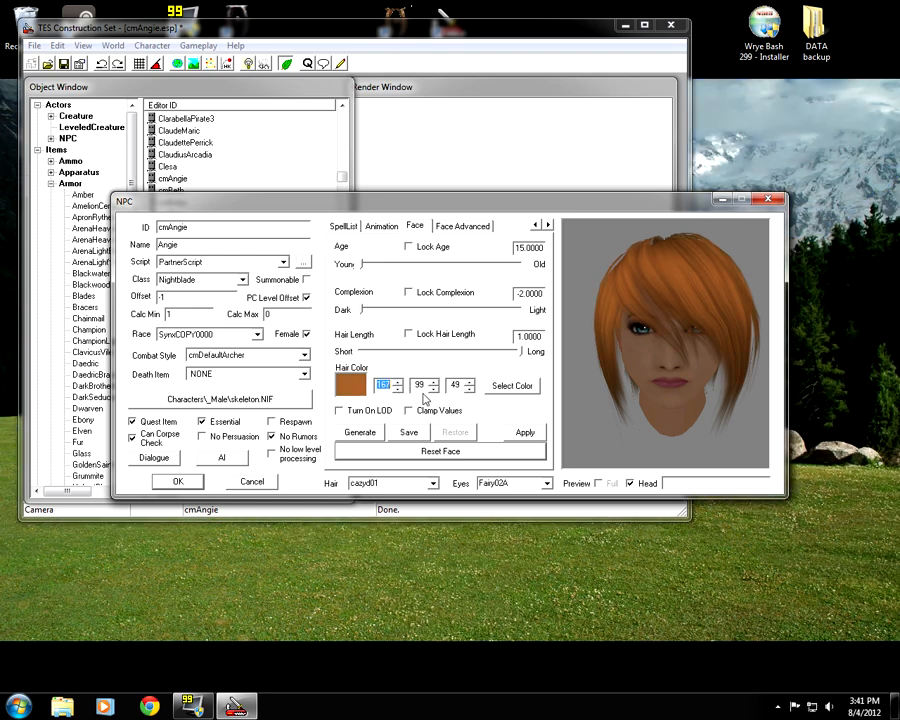
{"action": "left_click", "coordinate": [512, 385]}
{"action": "left_click", "coordinate": [224, 254]}
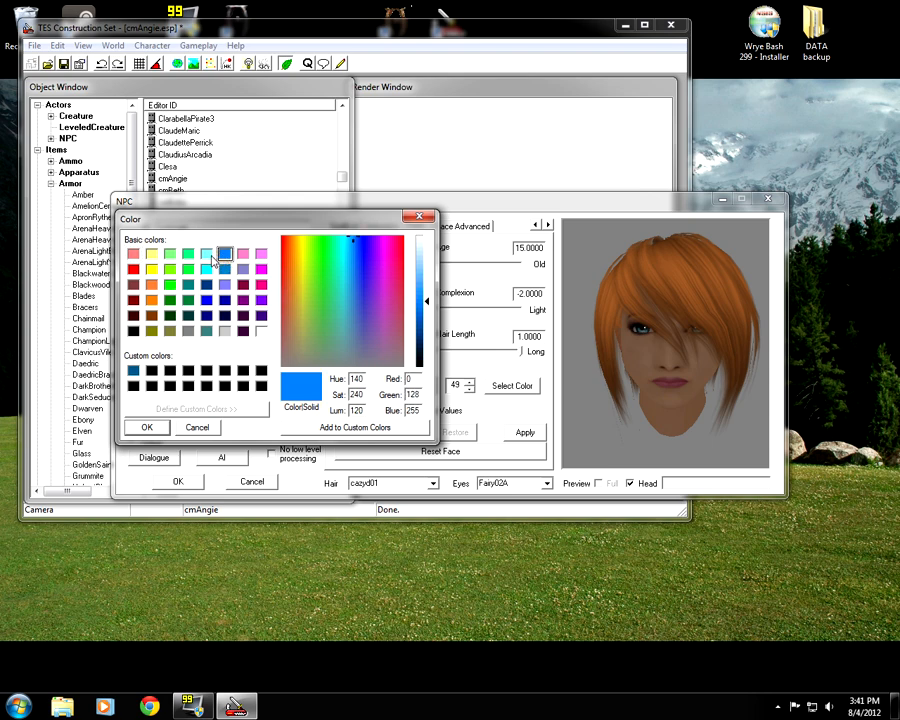
{"action": "left_click_drag", "start_coordinate": [425, 301], "coordinate": [428, 348]}
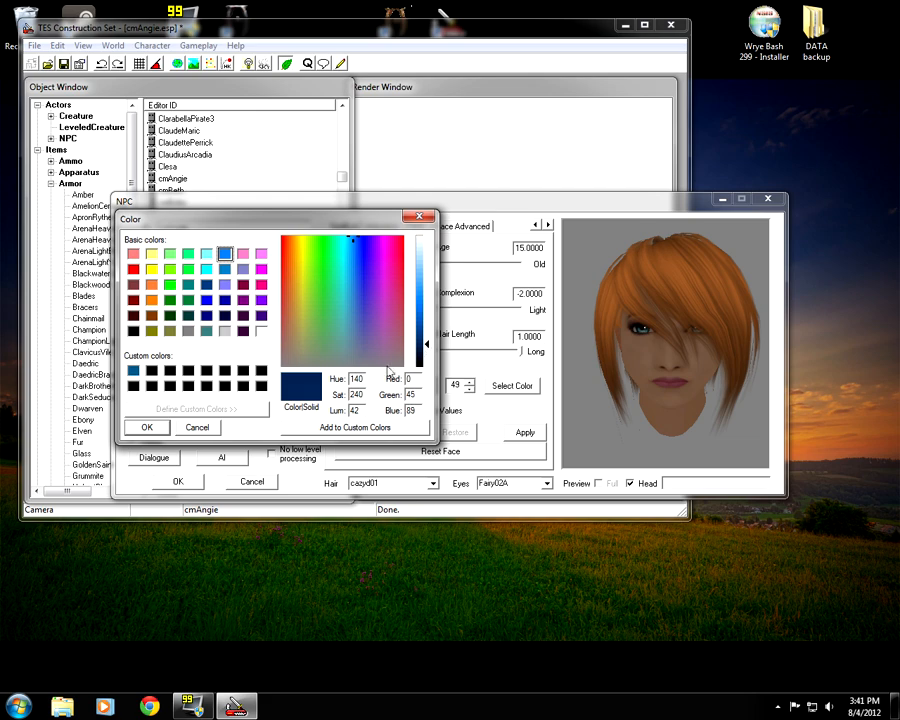
{"action": "left_click", "coordinate": [146, 427]}
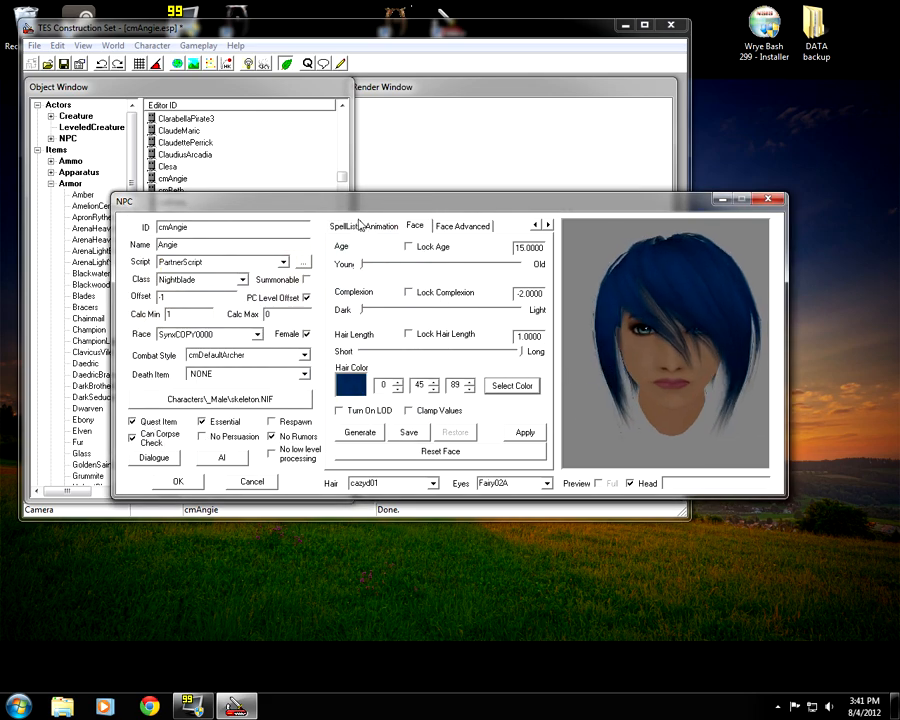
- Look through the NPC's advanced face, animation and spell list settings
{"action": "left_click", "coordinate": [476, 230]}
{"action": "left_click", "coordinate": [385, 227]}
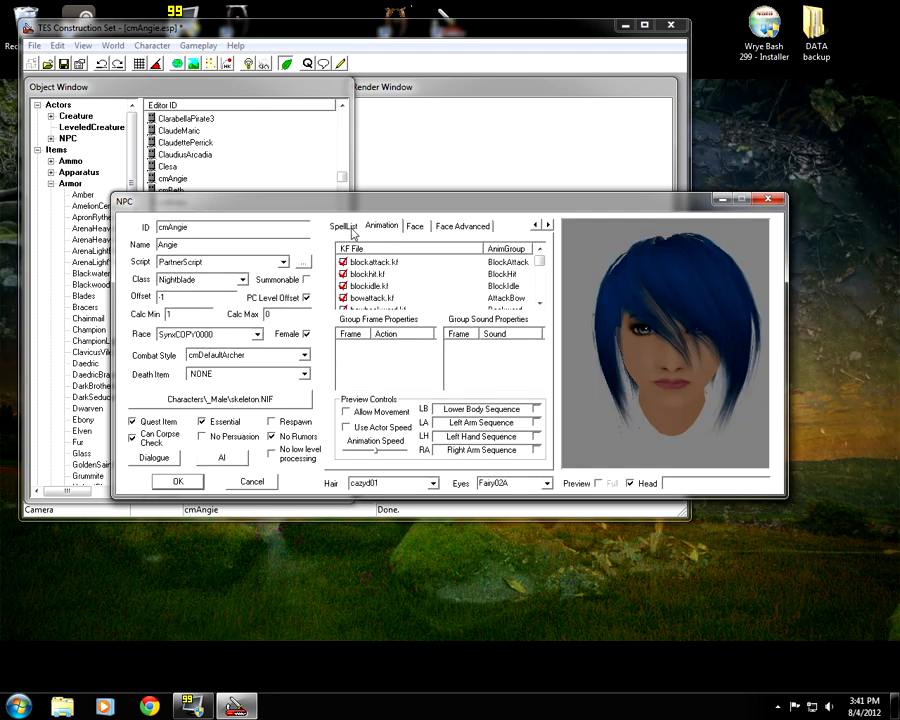
{"action": "left_click", "coordinate": [352, 228]}
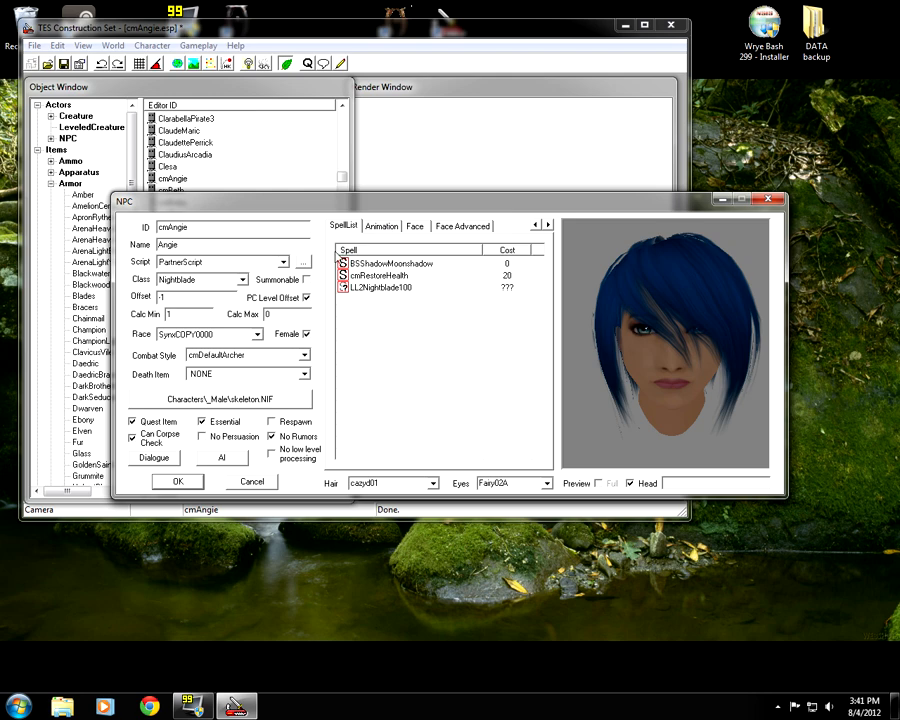
{"action": "left_click", "coordinate": [385, 228]}
{"action": "left_click", "coordinate": [470, 226]}
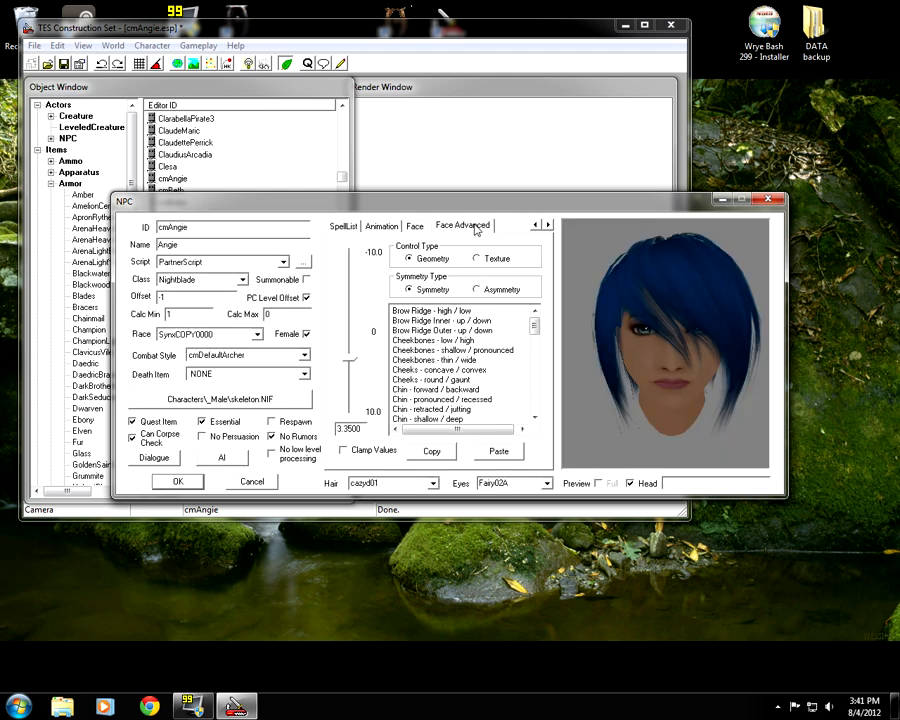
- Open the NPC's inventory, move the NPC window clear of the object list, and remove FurBoots from the inventory
{"action": "left_click", "coordinate": [536, 226]}
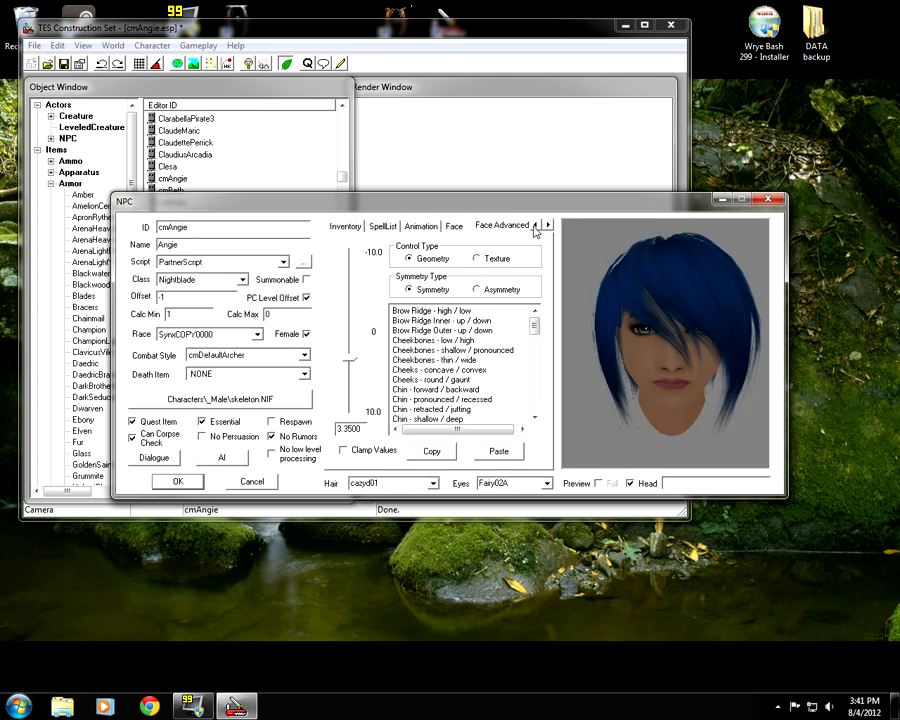
{"action": "left_click", "coordinate": [536, 226]}
{"action": "left_click", "coordinate": [383, 228]}
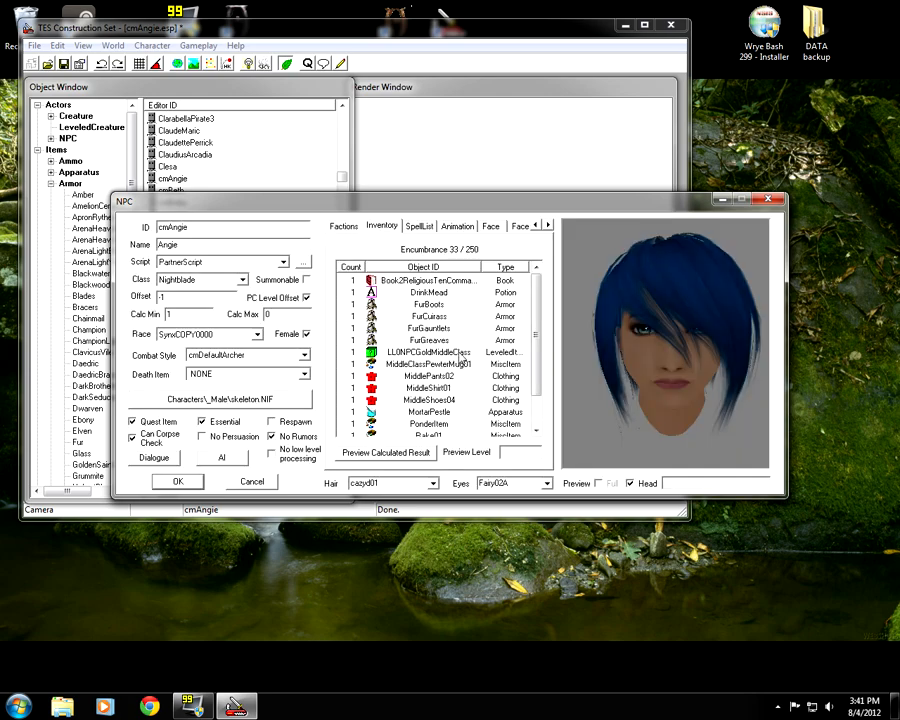
{"action": "left_click_drag", "start_coordinate": [400, 203], "coordinate": [521, 140]}
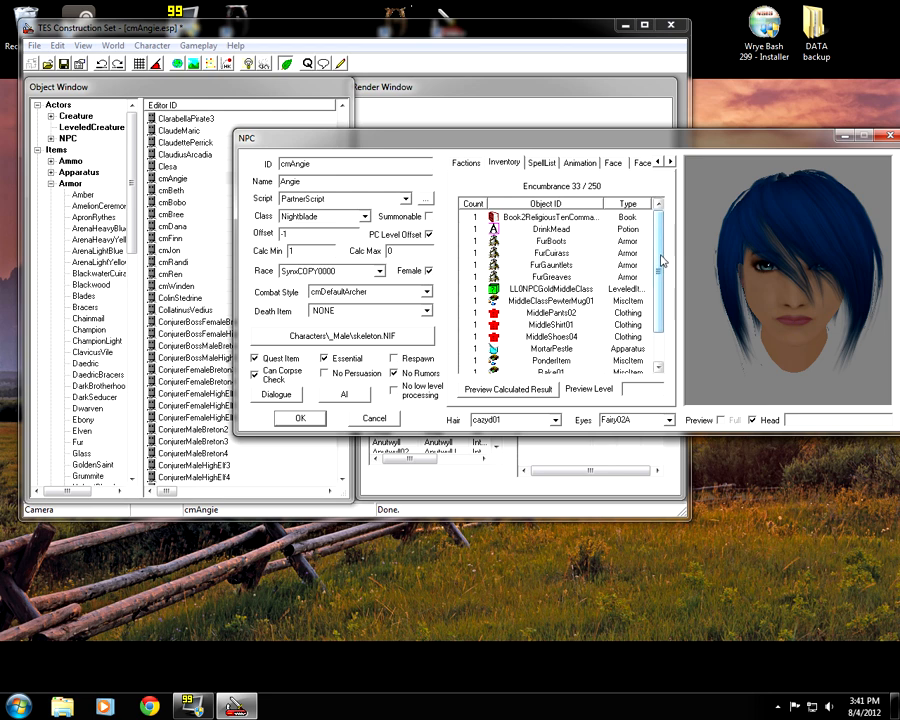
{"action": "scroll", "coordinate": [654, 262], "scroll_direction": "down", "scroll_amount": 1}
{"action": "scroll", "coordinate": [655, 250], "scroll_direction": "up", "scroll_amount": 1}
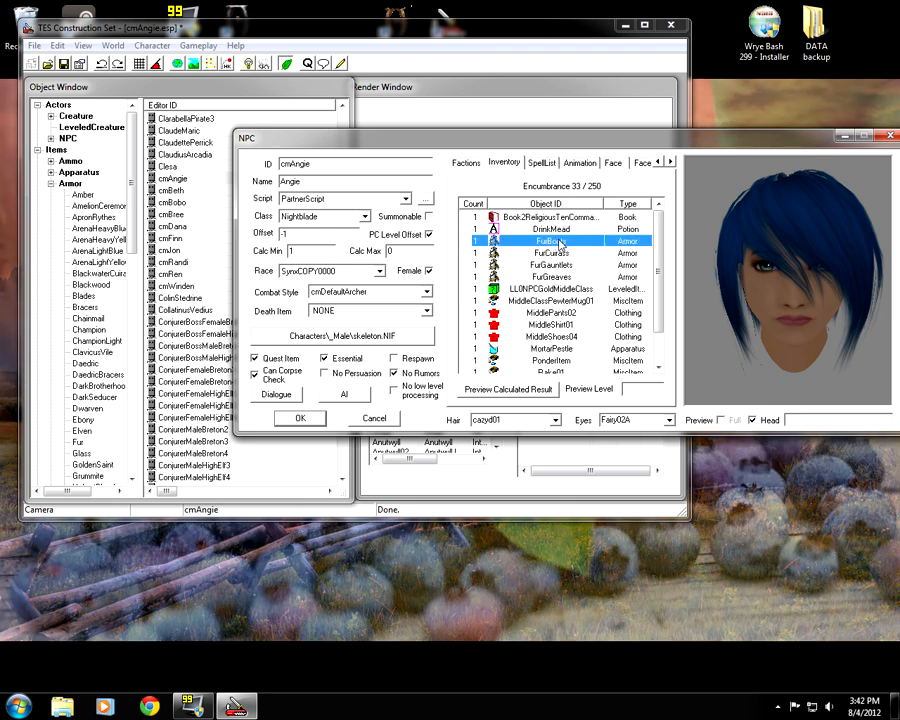
{"action": "right_click", "coordinate": [571, 244]}
{"action": "left_click", "coordinate": [591, 251]}
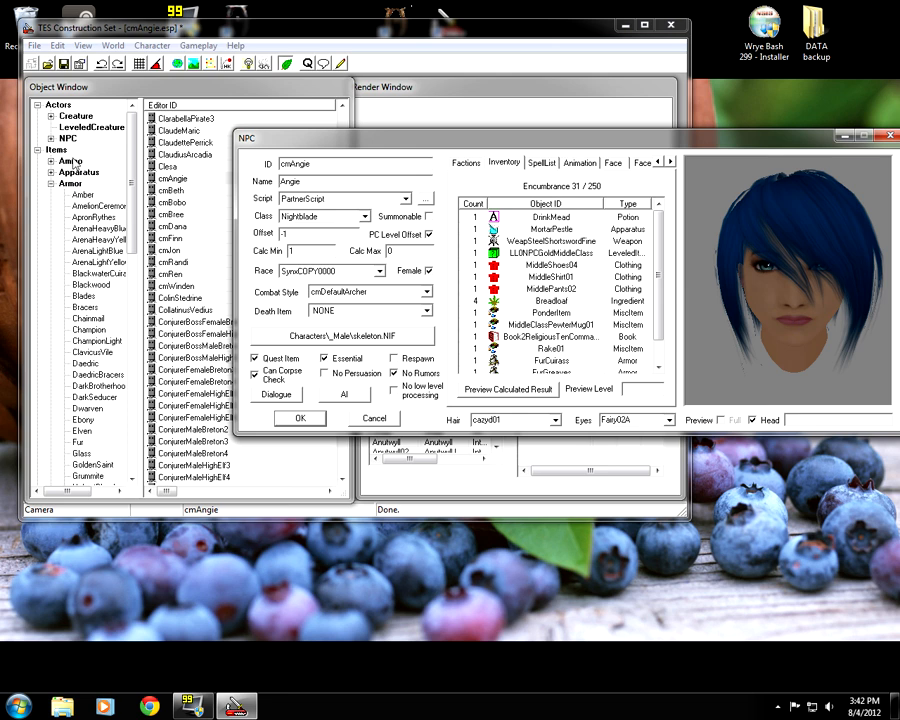
- Add EbonyBoots from the Ebony armor category to the NPC's inventory
{"action": "left_click", "coordinate": [104, 94]}
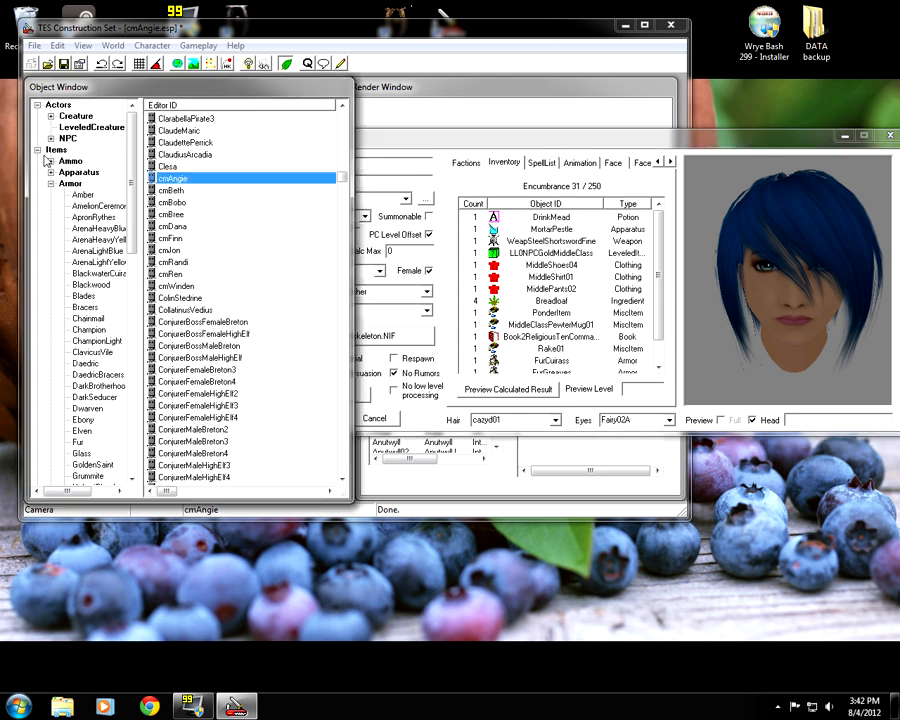
{"action": "left_click_drag", "start_coordinate": [132, 195], "coordinate": [136, 256]}
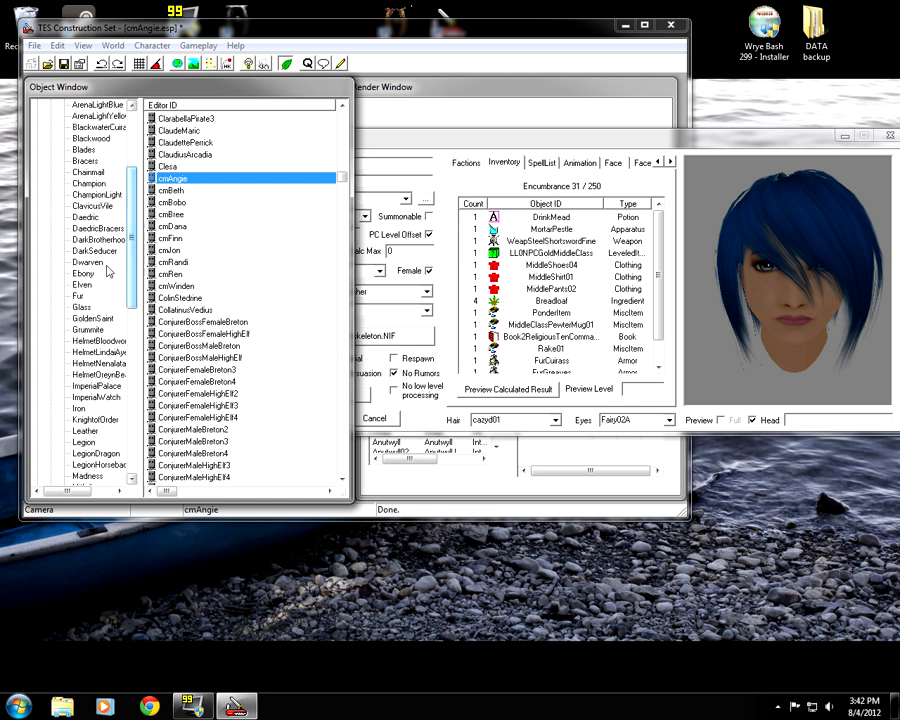
{"action": "left_click", "coordinate": [84, 273]}
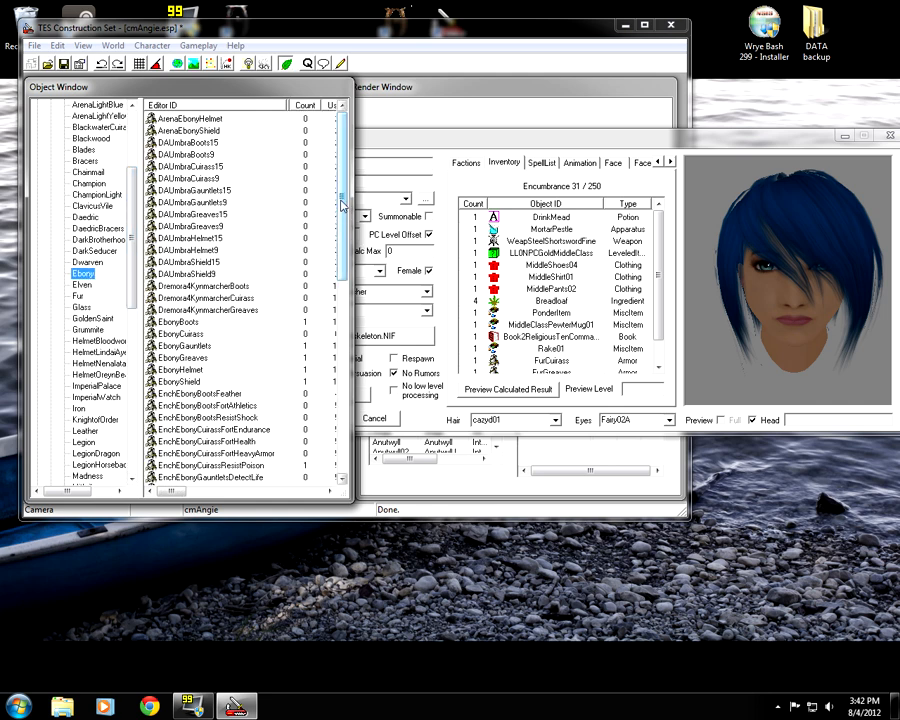
{"action": "scroll", "coordinate": [343, 211], "scroll_direction": "down", "scroll_amount": 1}
{"action": "left_click", "coordinate": [221, 312]}
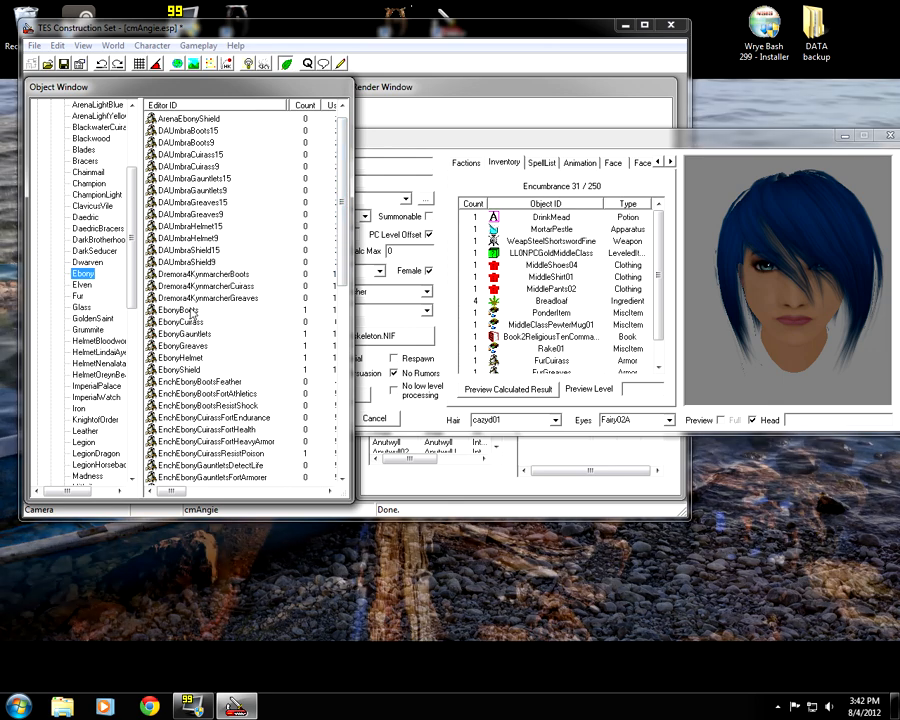
{"action": "left_click_drag", "start_coordinate": [235, 312], "coordinate": [560, 245]}
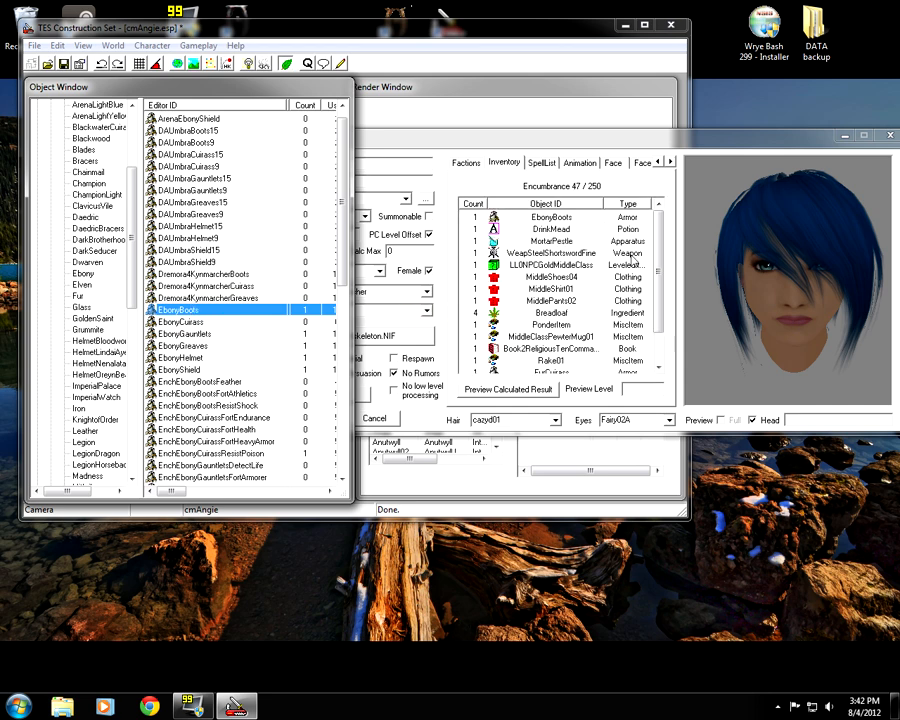
- Accept the NPC's changes, save the cmAngie.esp plugin and close the Construction Set
{"action": "left_click", "coordinate": [714, 403]}
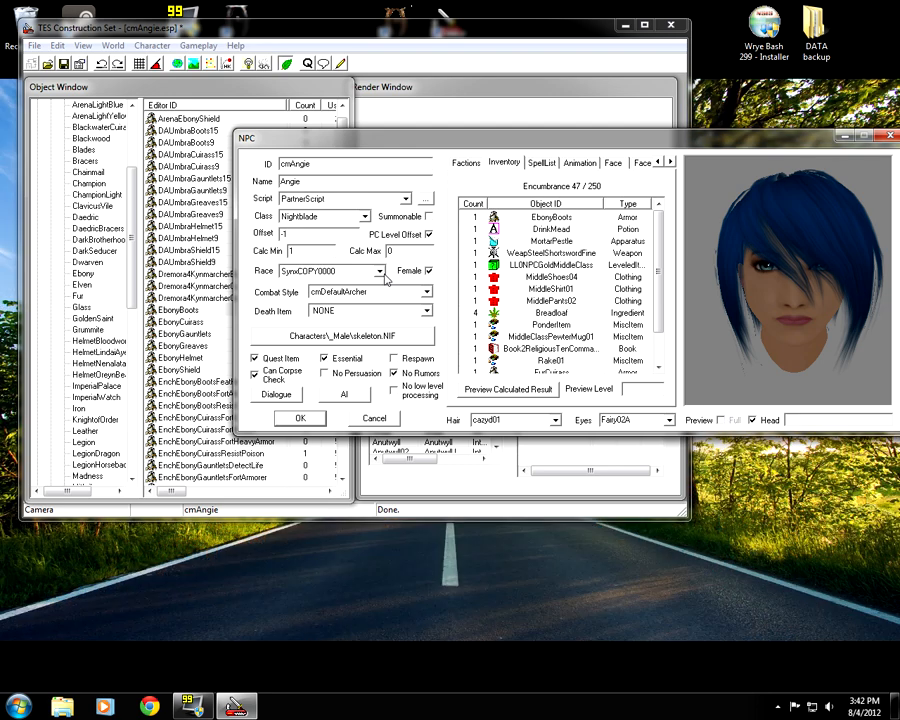
{"action": "left_click_drag", "start_coordinate": [421, 147], "coordinate": [344, 129]}
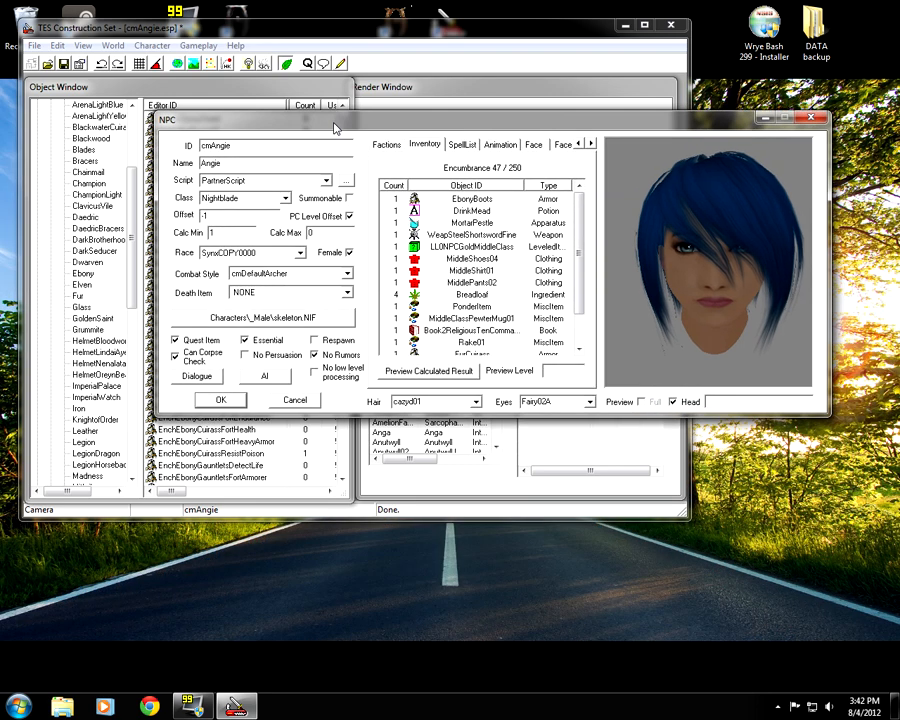
{"action": "left_click", "coordinate": [222, 400]}
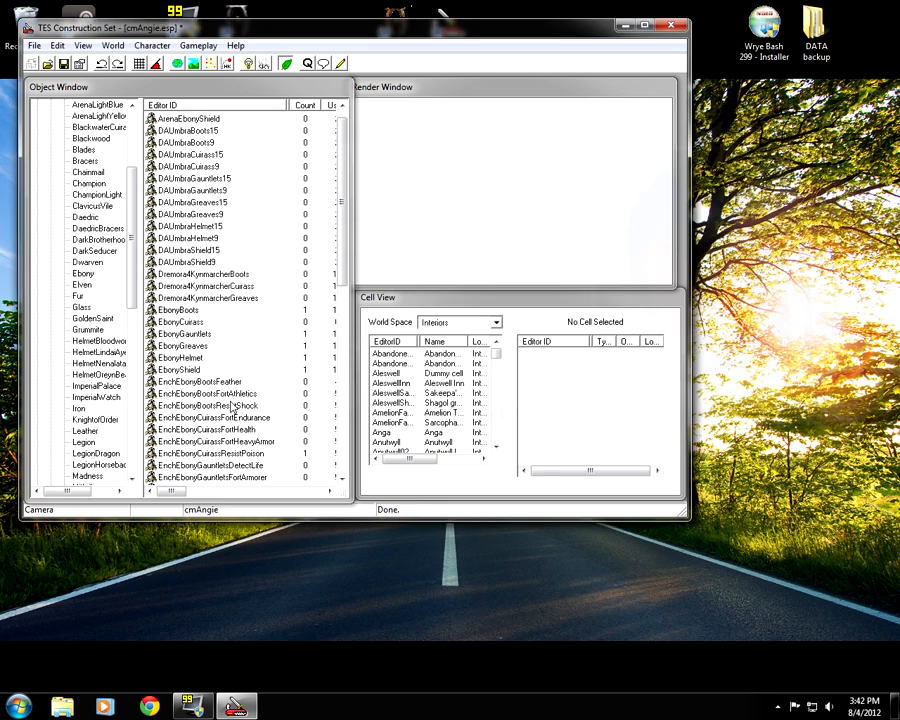
{"action": "left_click", "coordinate": [64, 64]}
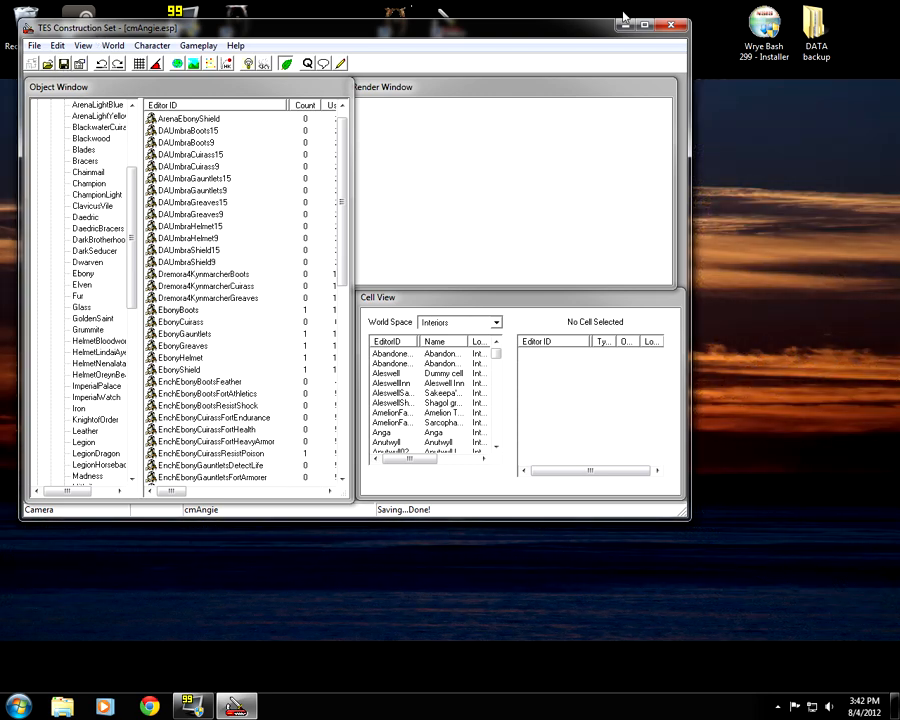
{"action": "left_click", "coordinate": [681, 30]}
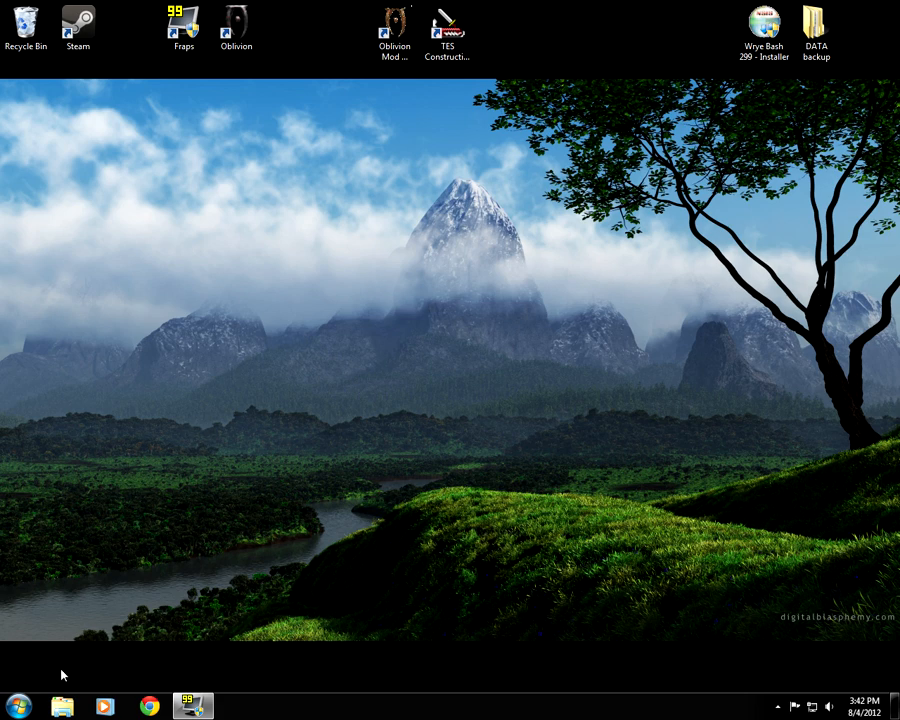
- Launch Wrye Bash - Oblivion as administrator and select cmAngie.esp in the mods list
{"action": "left_click", "coordinate": [19, 707]}
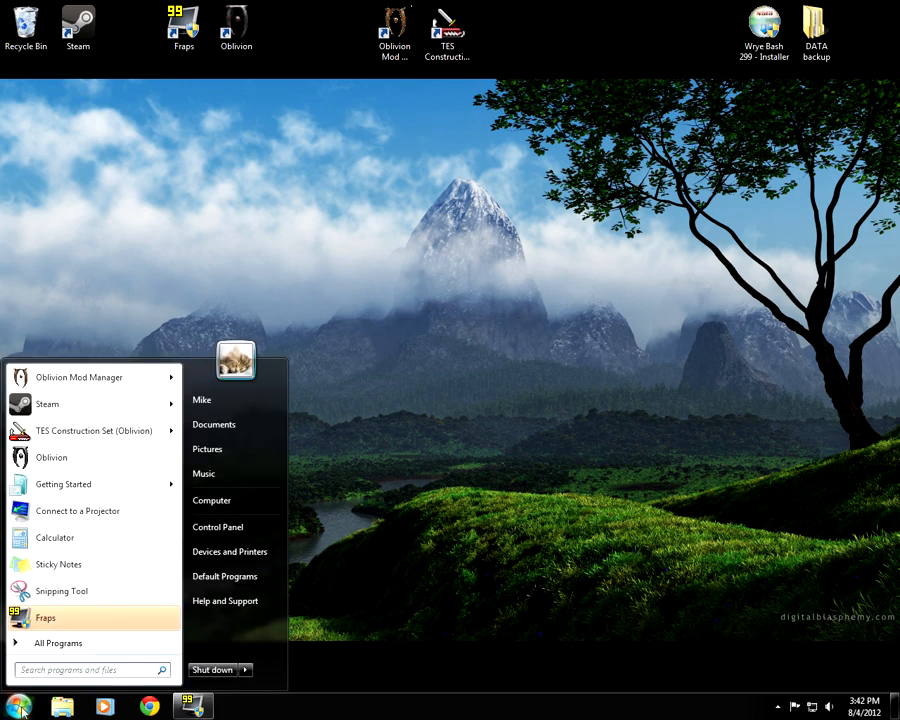
{"action": "left_click", "coordinate": [57, 643]}
{"action": "left_click", "coordinate": [88, 627]}
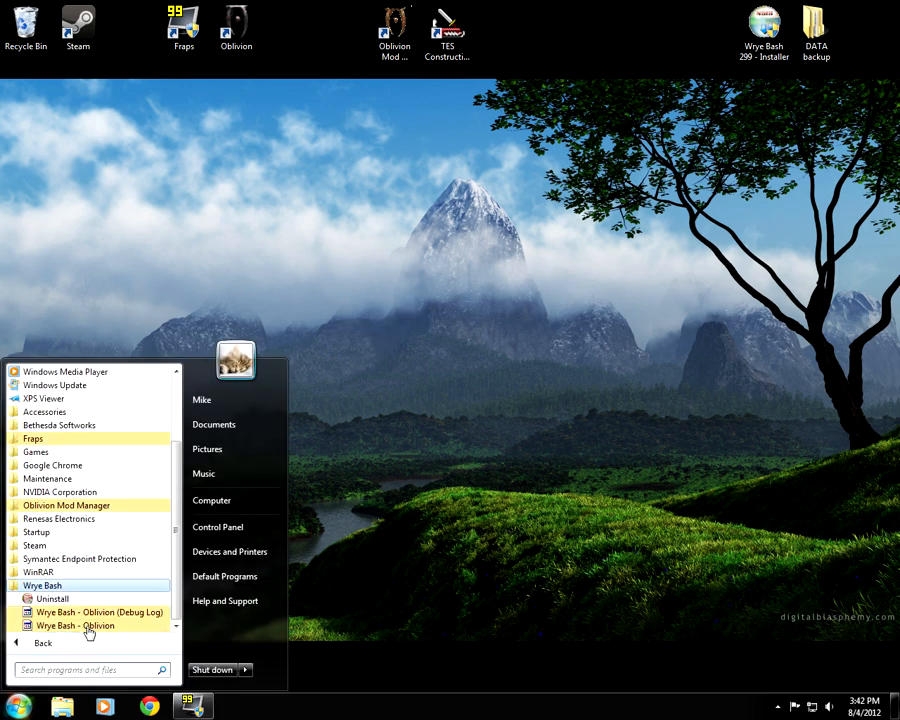
{"action": "right_click", "coordinate": [104, 627]}
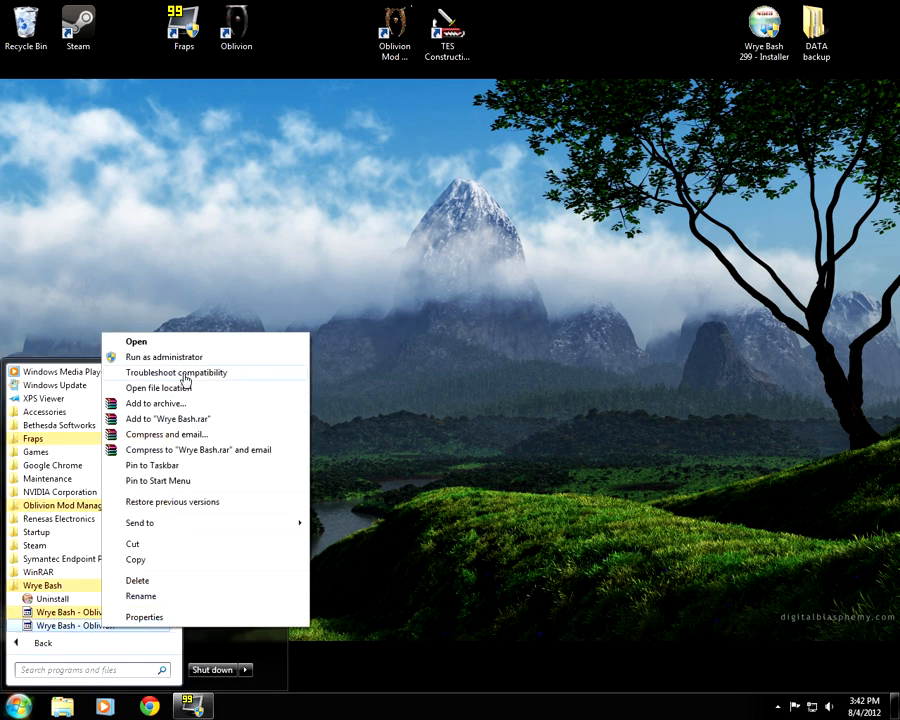
{"action": "left_click", "coordinate": [175, 358]}
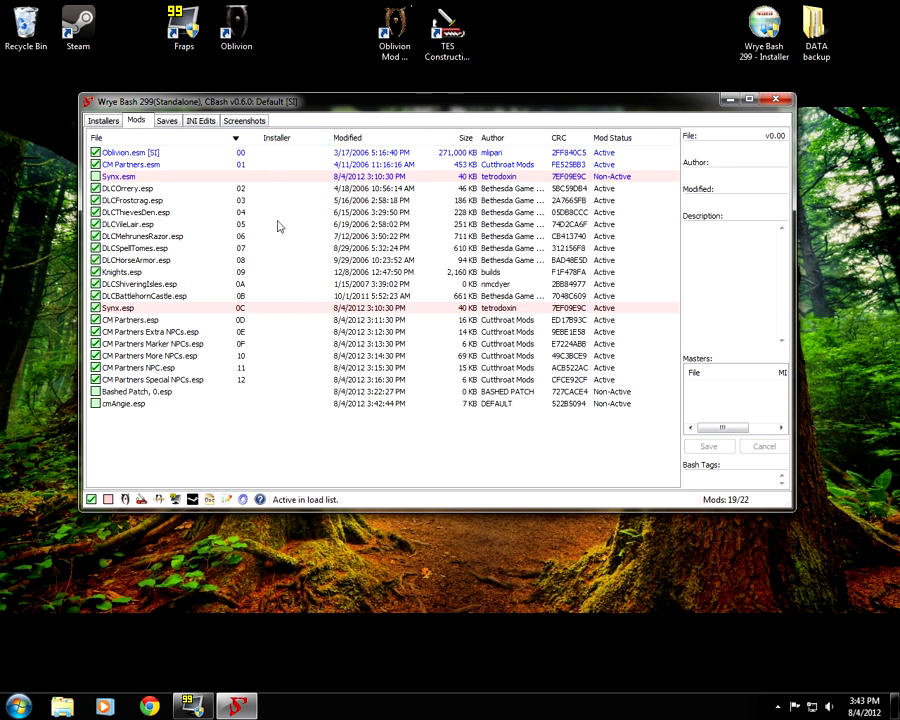
{"action": "left_click", "coordinate": [140, 408]}
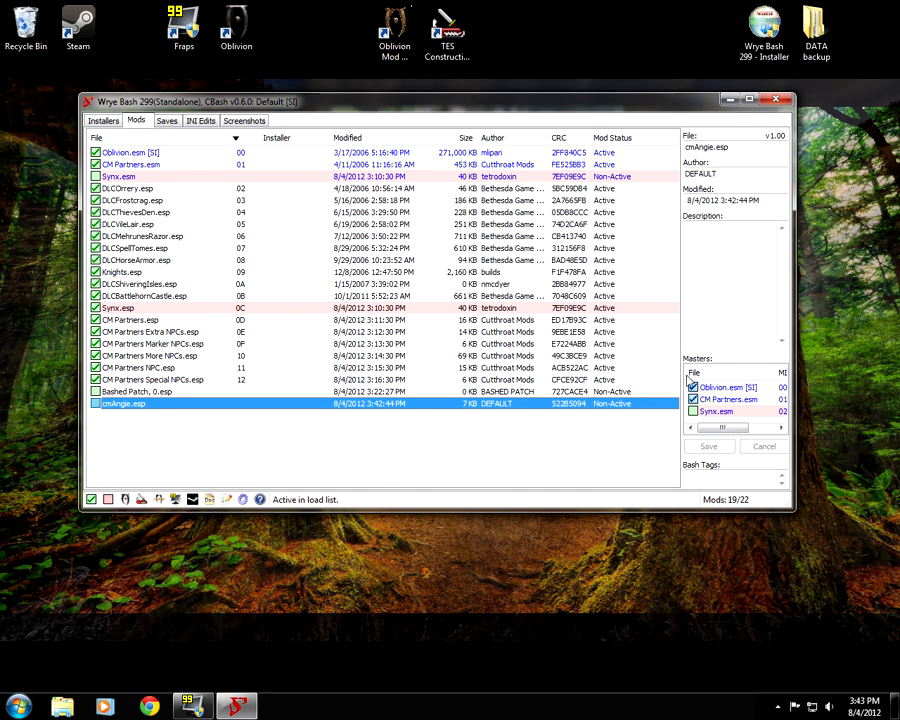
- Try to change cmAngie.esp's Synx.esm master by choosing a Synx file from the Data folder
{"action": "left_click", "coordinate": [717, 414]}
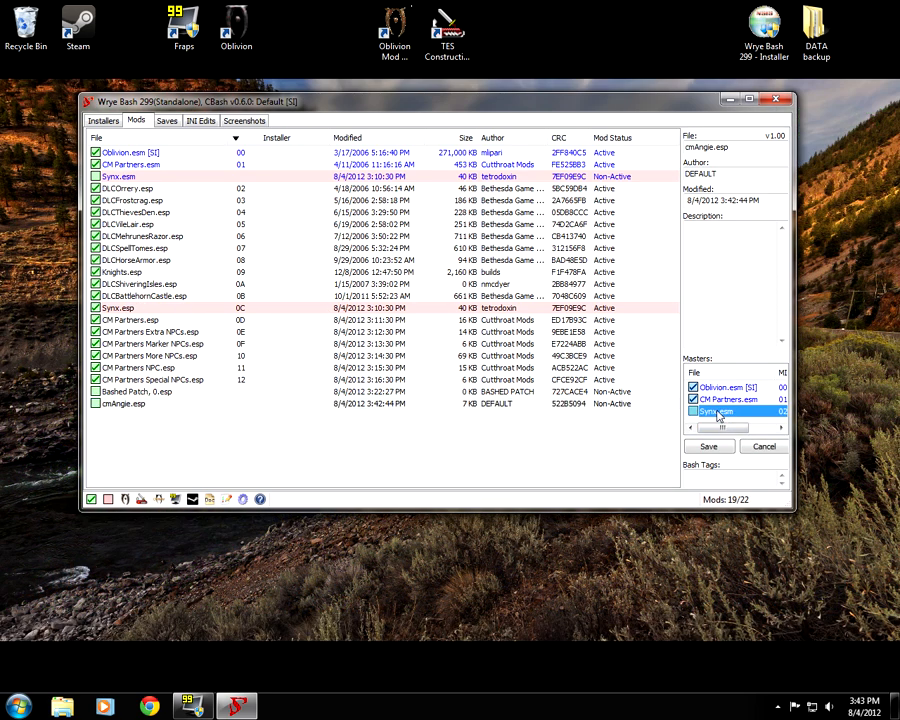
{"action": "left_click", "coordinate": [750, 418]}
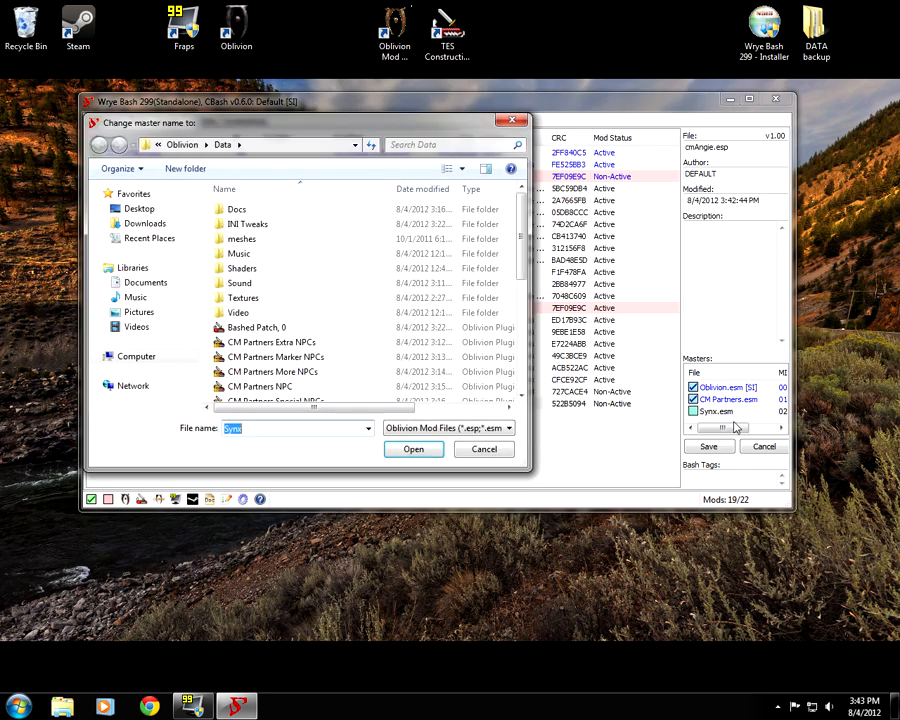
{"action": "left_click_drag", "start_coordinate": [520, 226], "coordinate": [527, 269]}
{"action": "scroll", "coordinate": [378, 245], "scroll_direction": "down", "scroll_amount": 4}
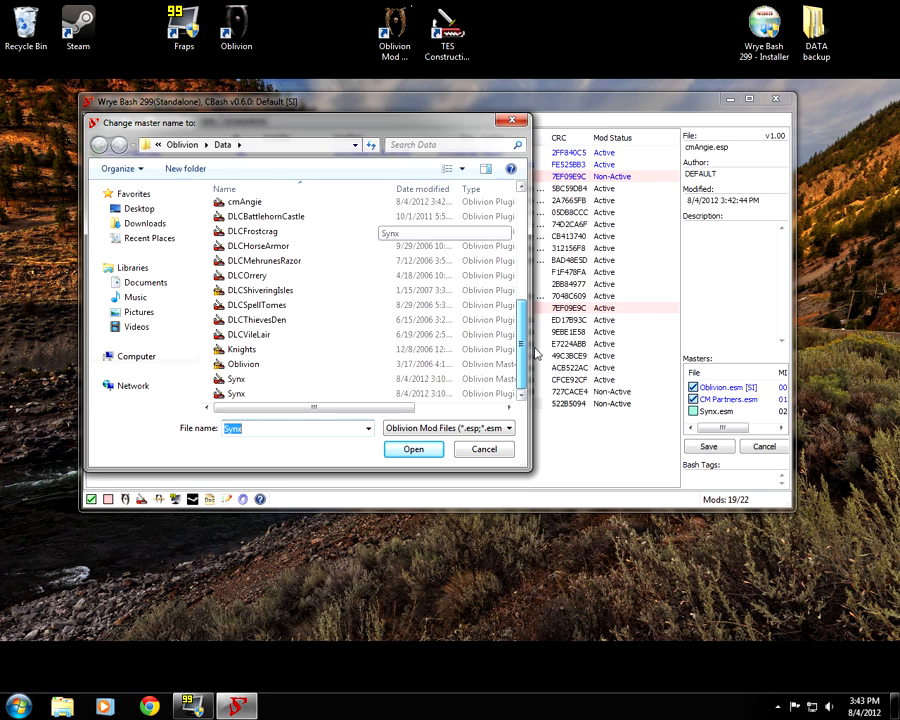
{"action": "left_click", "coordinate": [398, 411]}
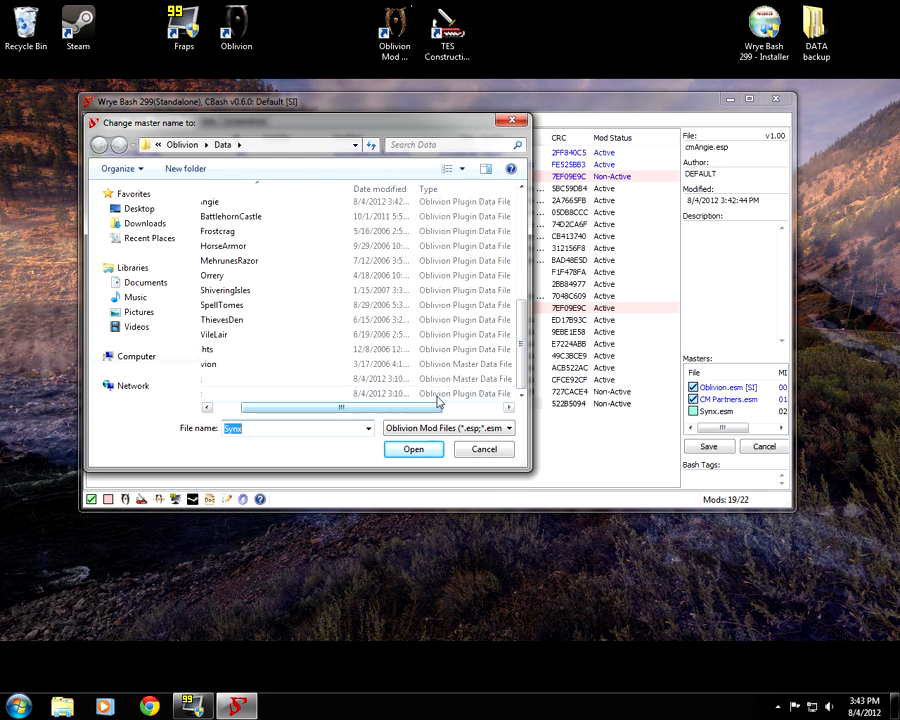
{"action": "left_click", "coordinate": [413, 449]}
{"action": "mouse_move", "coordinate": [712, 428]}
{"action": "left_mouse_down"}
{"action": "mouse_move", "coordinate": [754, 429]}
{"action": "mouse_move", "coordinate": [718, 429]}
{"action": "left_mouse_up"}
- Open Oblivion's Data folder in Windows Explorer, under Program Files (x86) and Bethesda Softworks on the C drive
{"action": "key", "text": "super"}
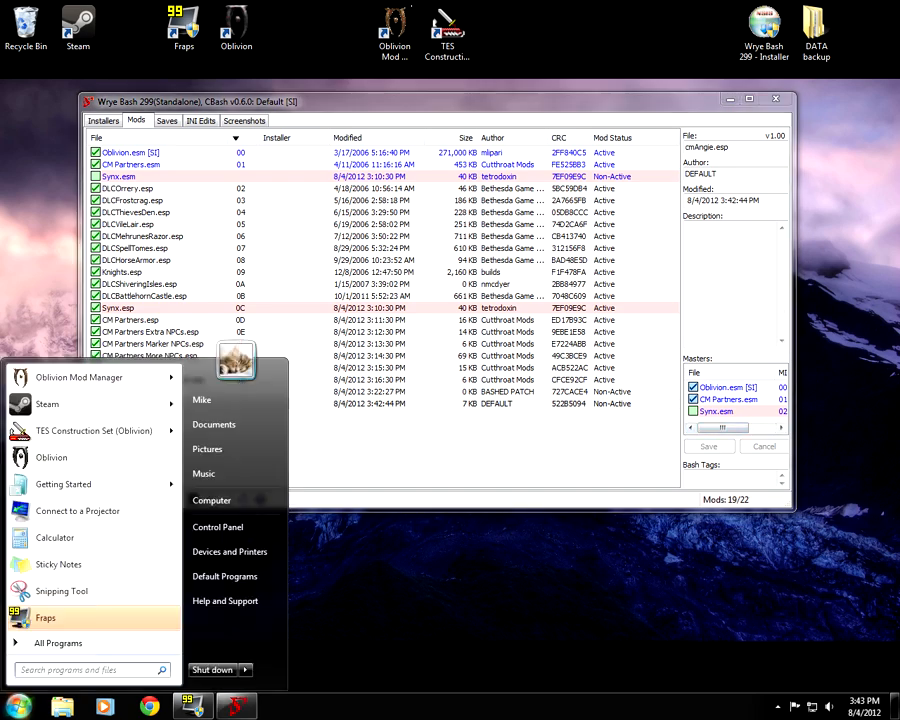
{"action": "left_click", "coordinate": [272, 502]}
{"action": "double_click", "coordinate": [372, 191]}
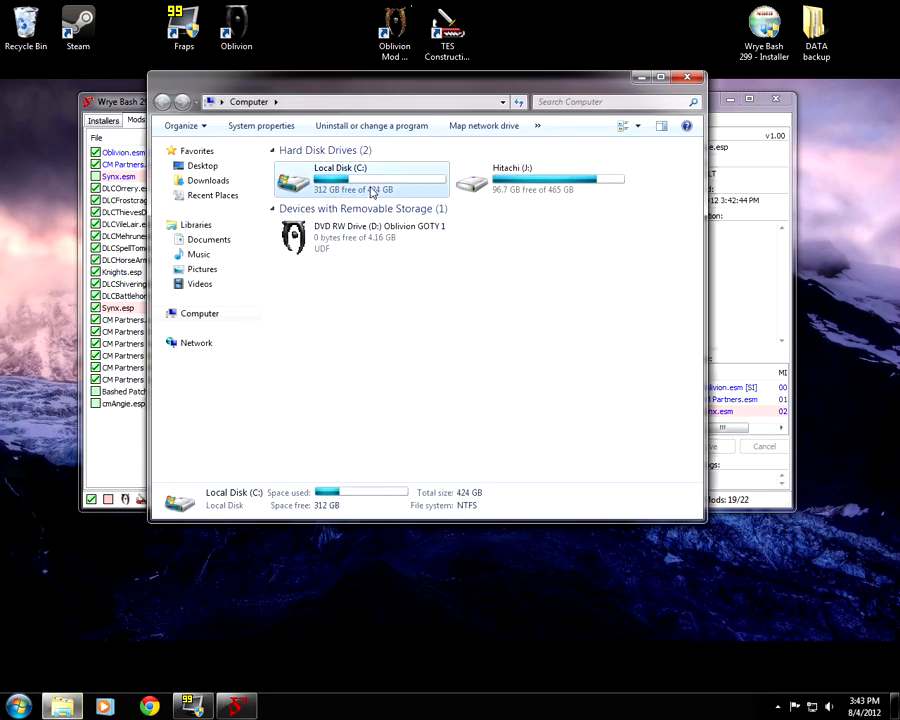
{"action": "double_click", "coordinate": [356, 242]}
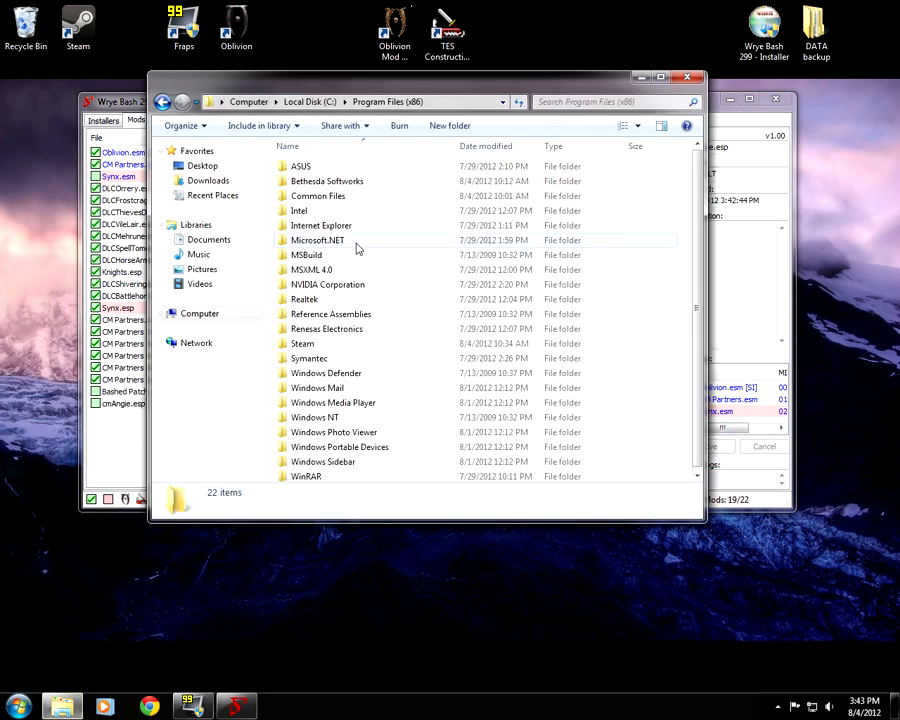
{"action": "double_click", "coordinate": [366, 183]}
{"action": "double_click", "coordinate": [356, 170]}
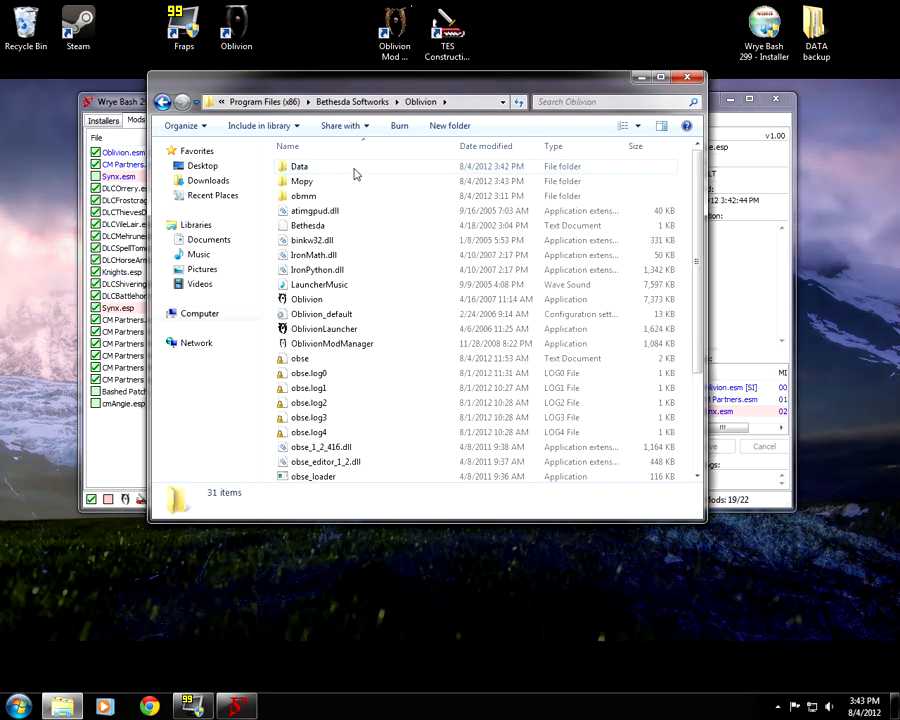
{"action": "double_click", "coordinate": [354, 172]}
- Delete the Synx master file (Synx.esm) from the Data folder and close the folder window
{"action": "scroll", "coordinate": [370, 277], "scroll_direction": "down", "scroll_amount": 10}
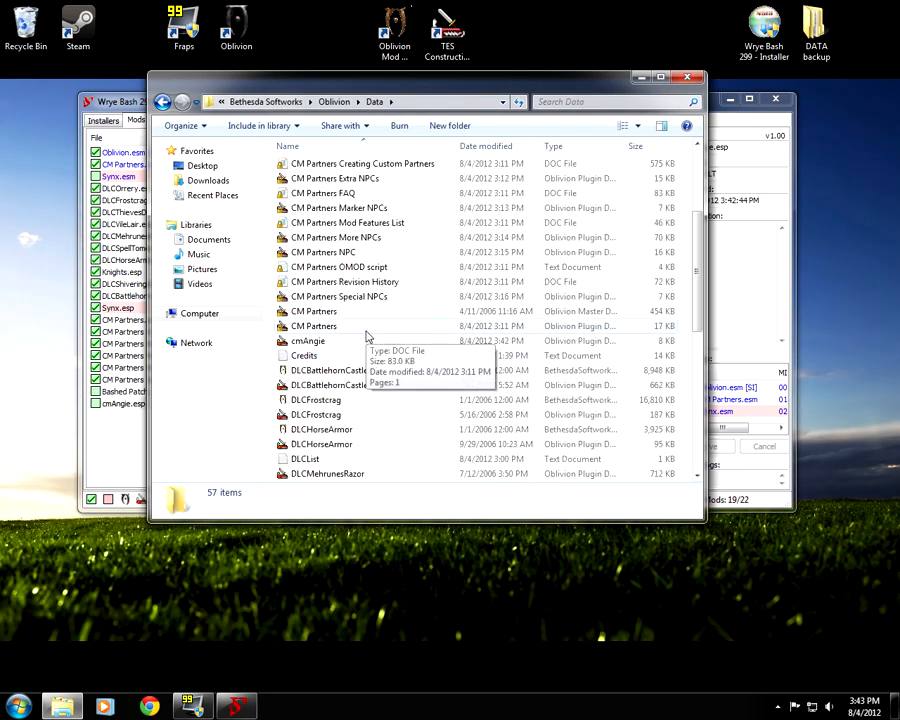
{"action": "scroll", "coordinate": [367, 332], "scroll_direction": "down", "scroll_amount": 2}
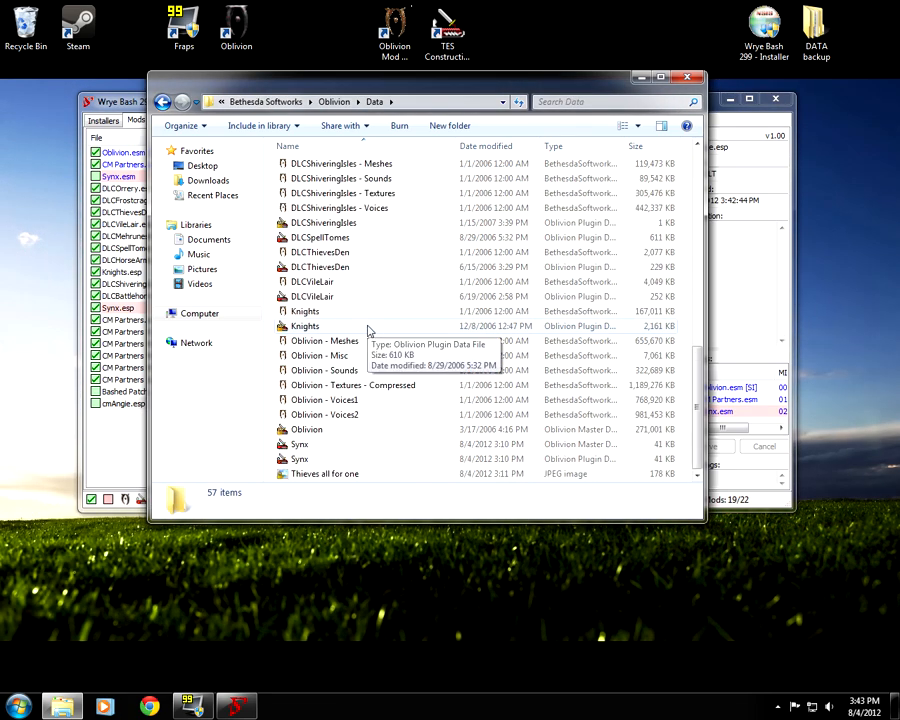
{"action": "left_click", "coordinate": [589, 446]}
{"action": "right_click", "coordinate": [589, 446]}
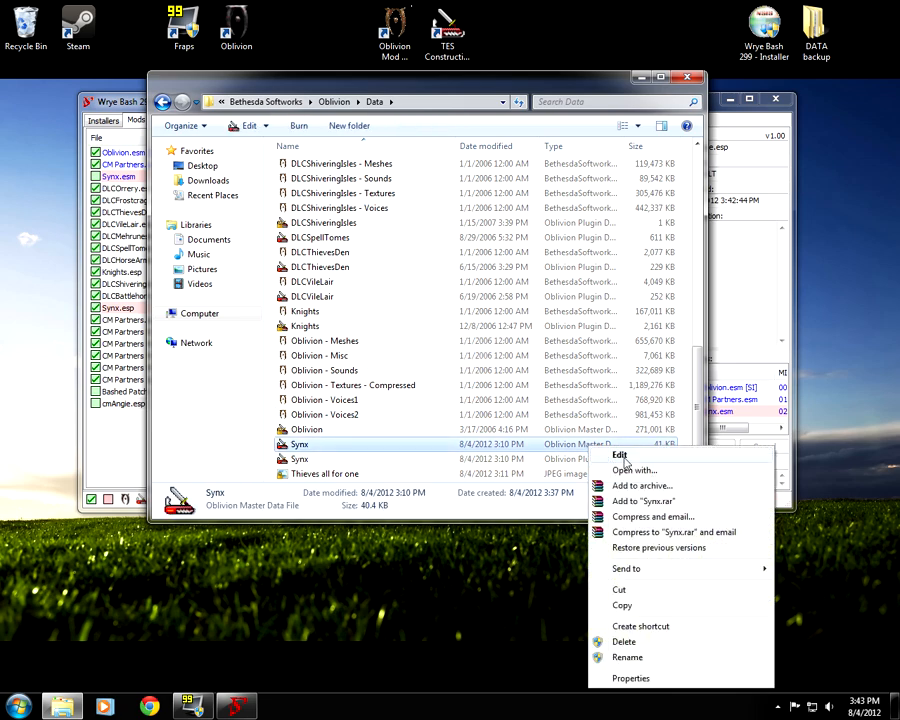
{"action": "left_click", "coordinate": [624, 642]}
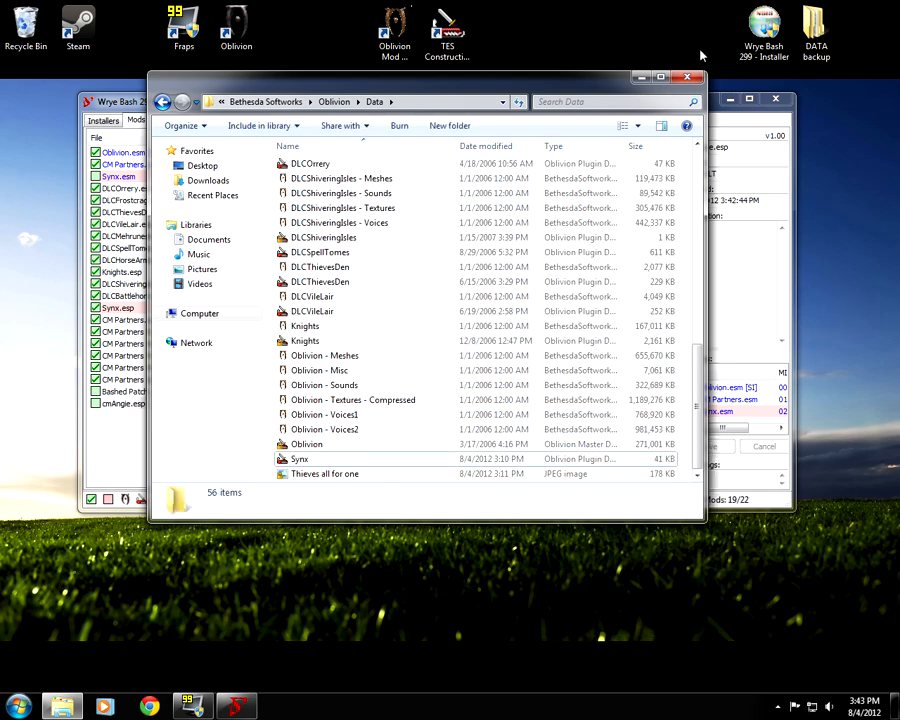
{"action": "left_click", "coordinate": [687, 77]}
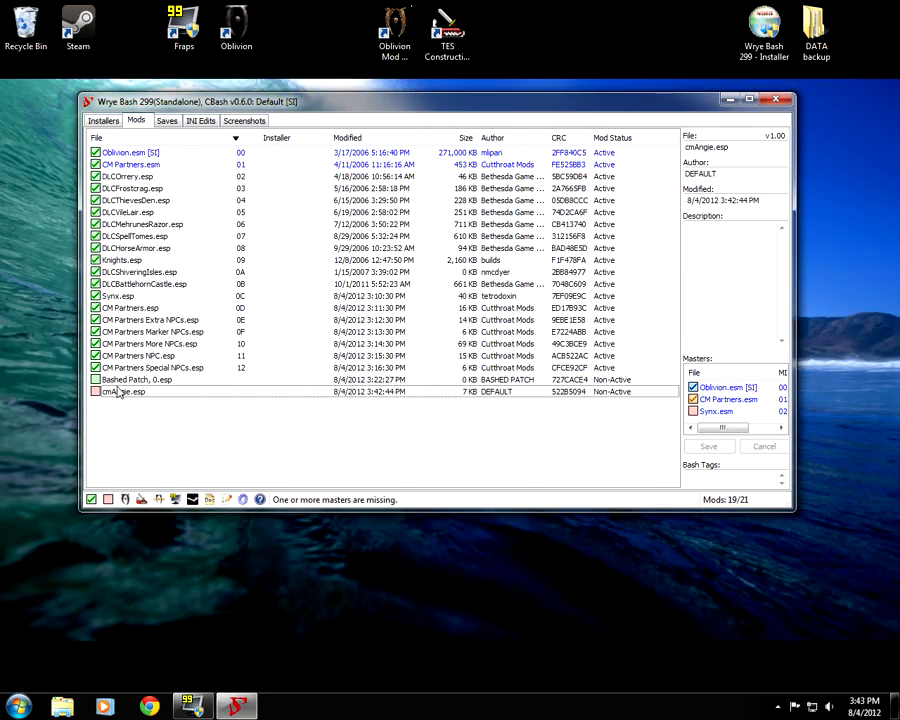
- Replace cmAngie.esp's Synx.esm master with Synx.esp, save the change, and activate cmAngie.esp before closing Wrye Bash
{"action": "left_click", "coordinate": [716, 411]}
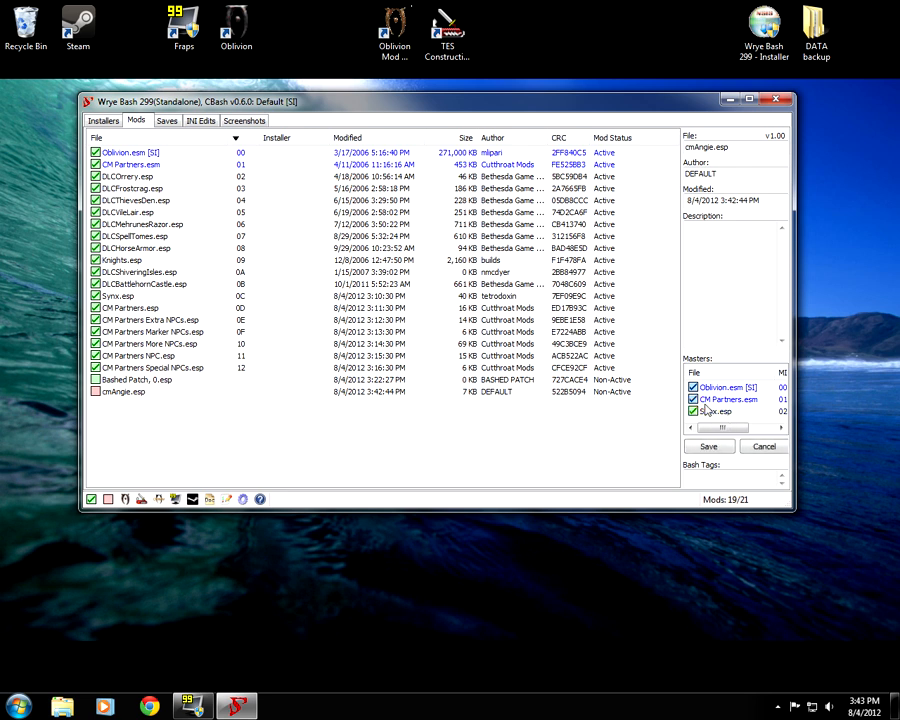
{"action": "left_click", "coordinate": [719, 450]}
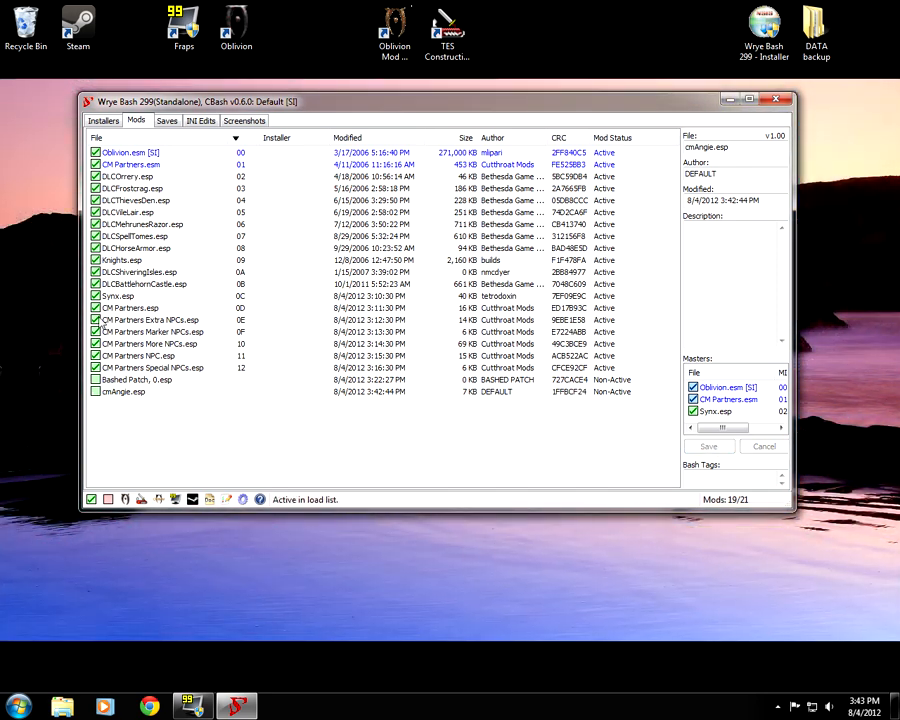
{"action": "left_click", "coordinate": [96, 392]}
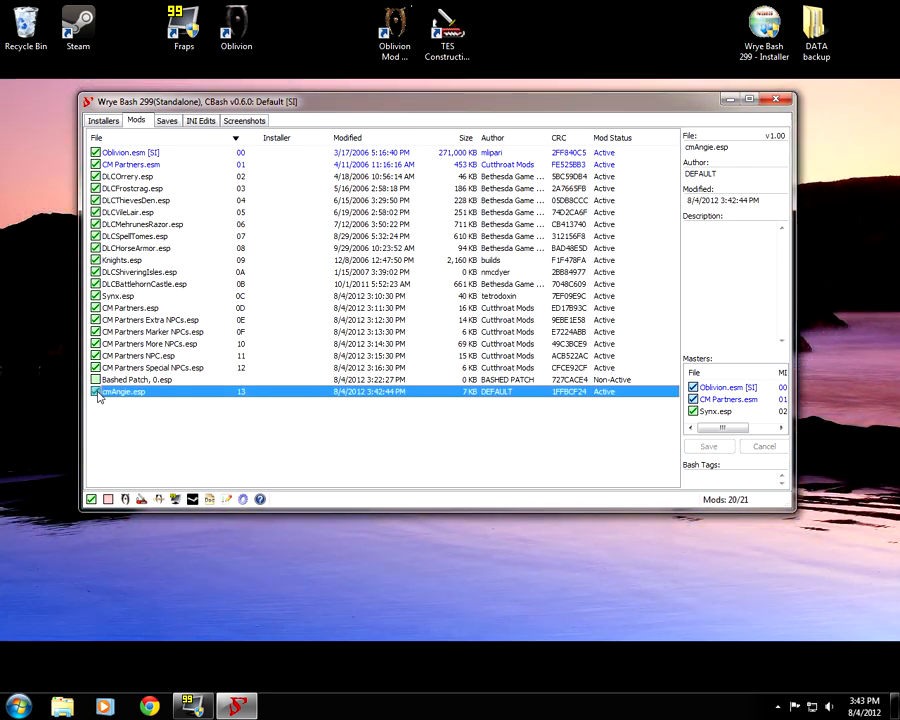
{"action": "left_click", "coordinate": [776, 102]}
- Launch Oblivion, load the save listed just below the autosave, and walk toward the building ahead
{"action": "double_click", "coordinate": [237, 30]}
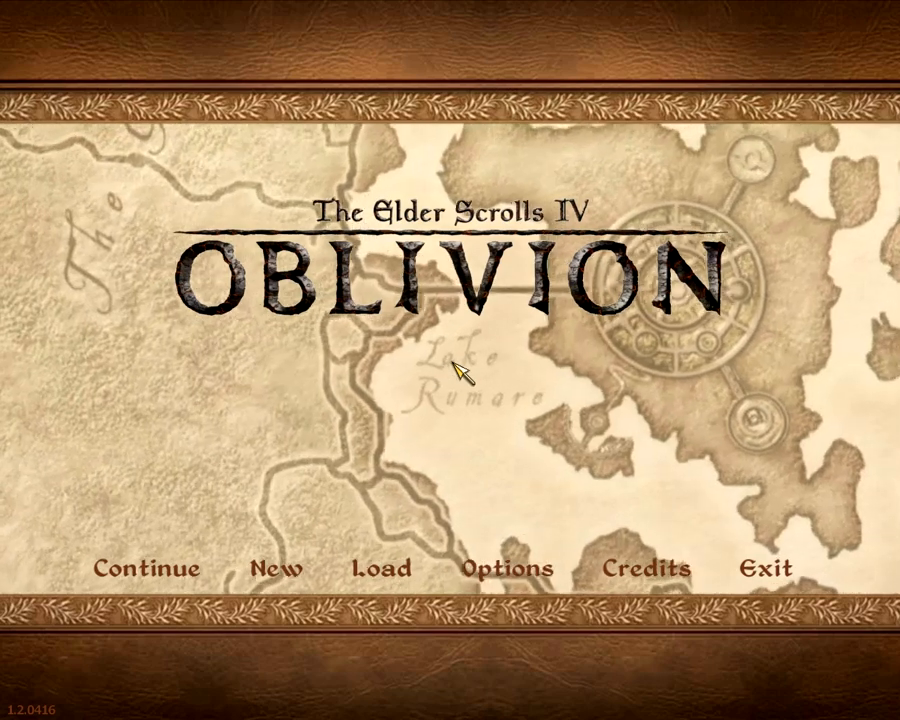
{"action": "left_click", "coordinate": [378, 575]}
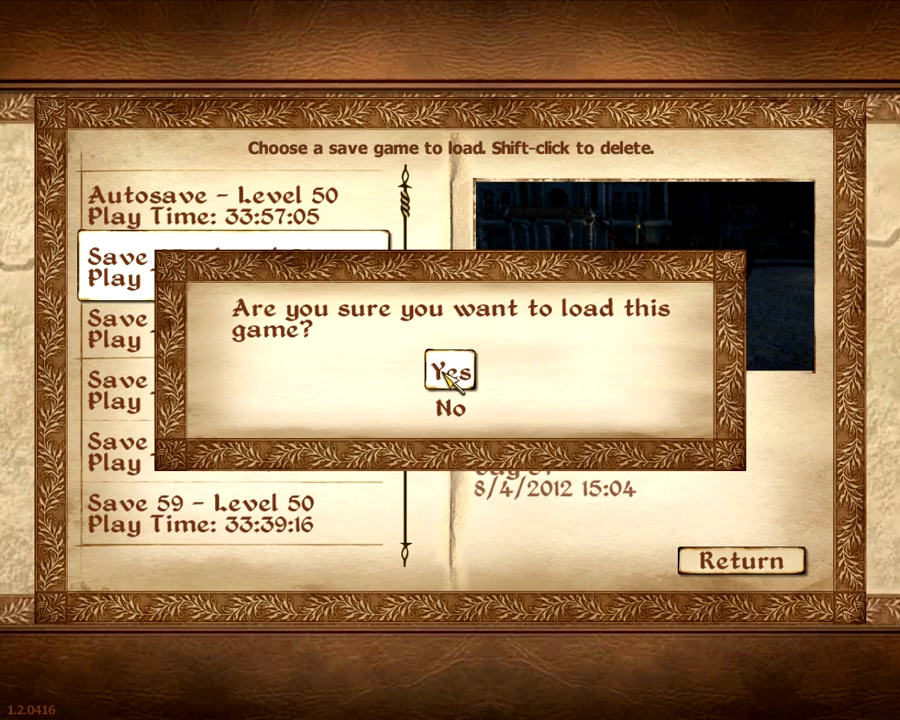
{"action": "left_click", "coordinate": [450, 373]}
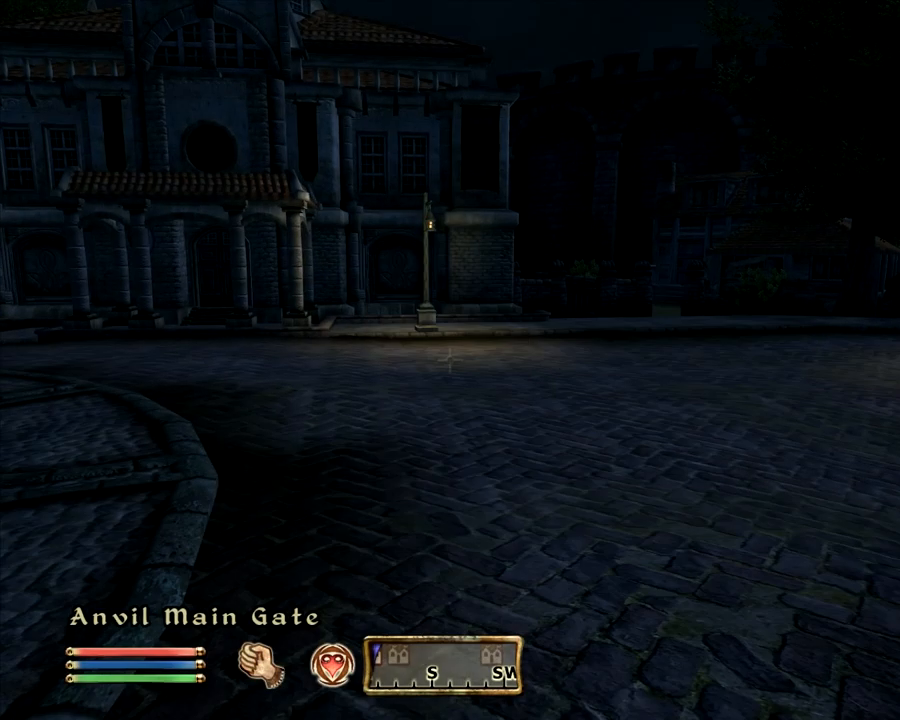
{"action": "key", "text": "w"}
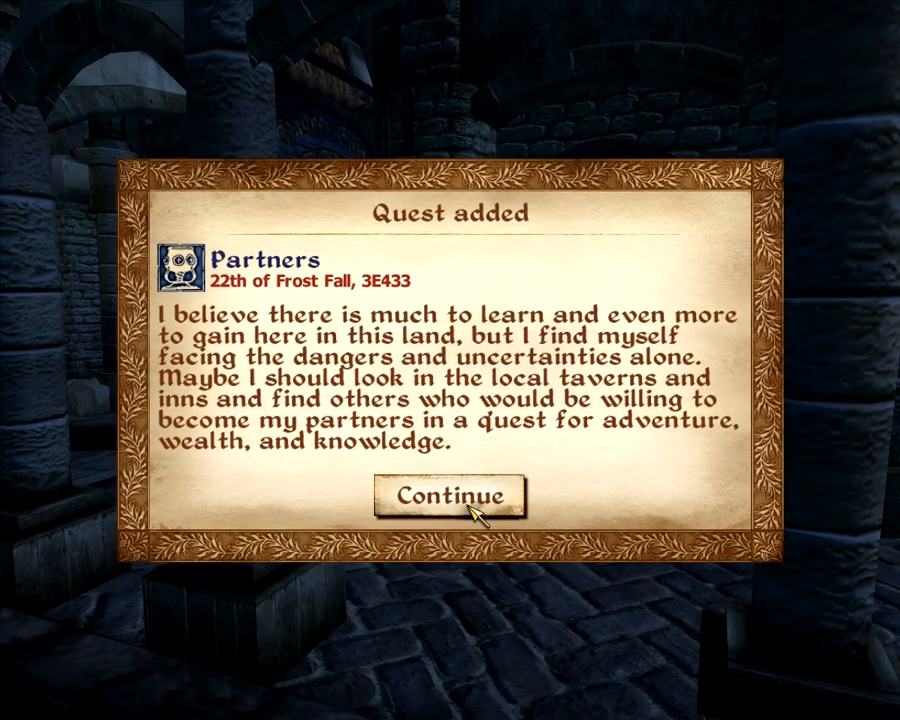
- Dismiss the Partners quest notice and enter the building through the arched double door ahead
{"action": "left_click", "coordinate": [468, 505]}
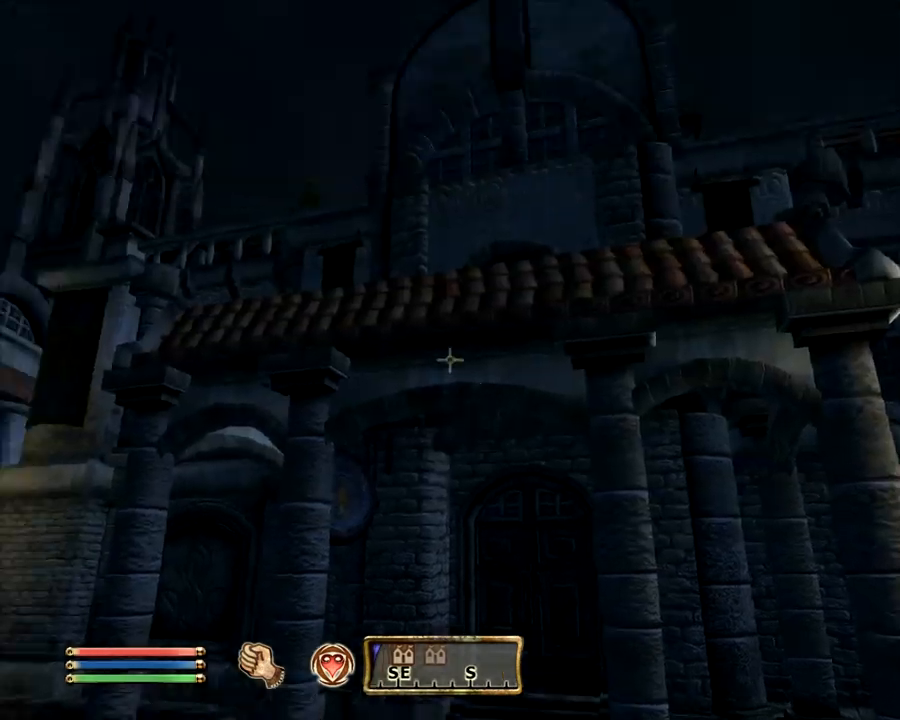
{"action": "key", "text": "w"}
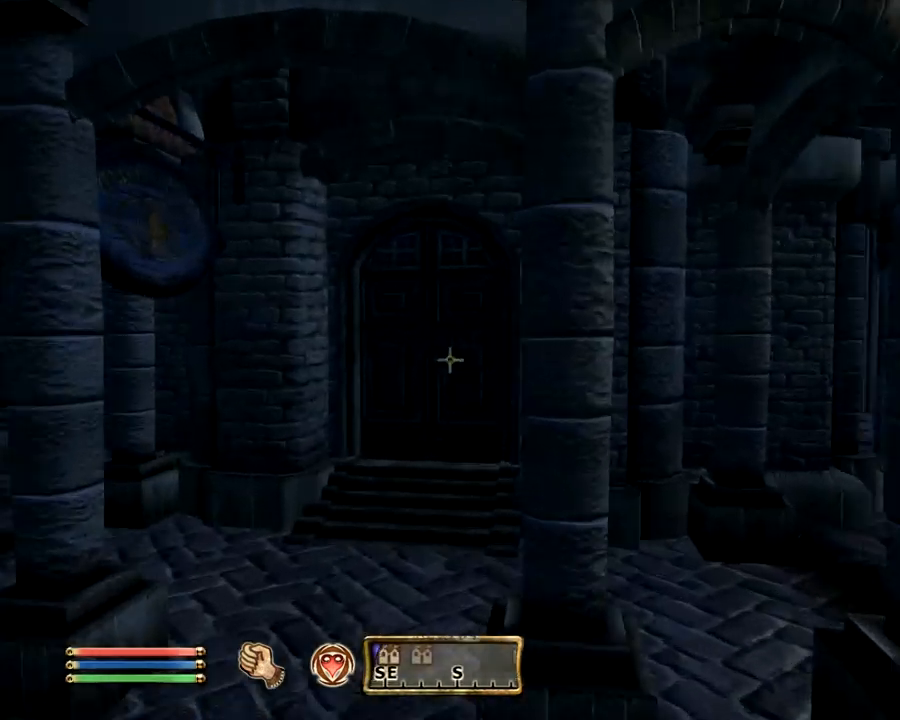
{"action": "key", "text": "space"}
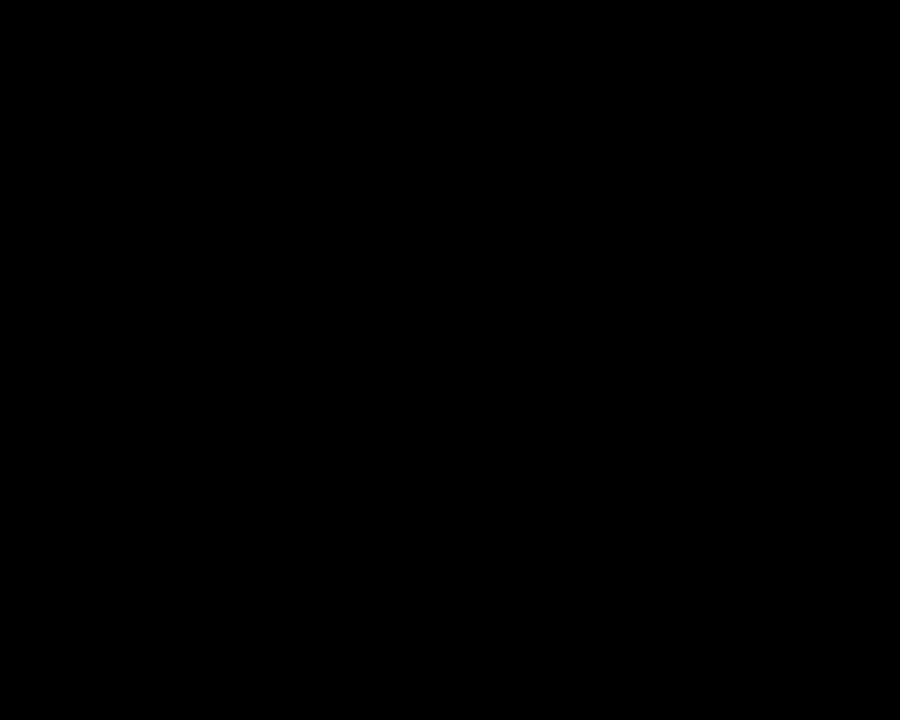
- Walk up to Angie inside the building, start a conversation with her, and leave the persuasion wheel without bribing her
{"action": "key", "text": "w"}
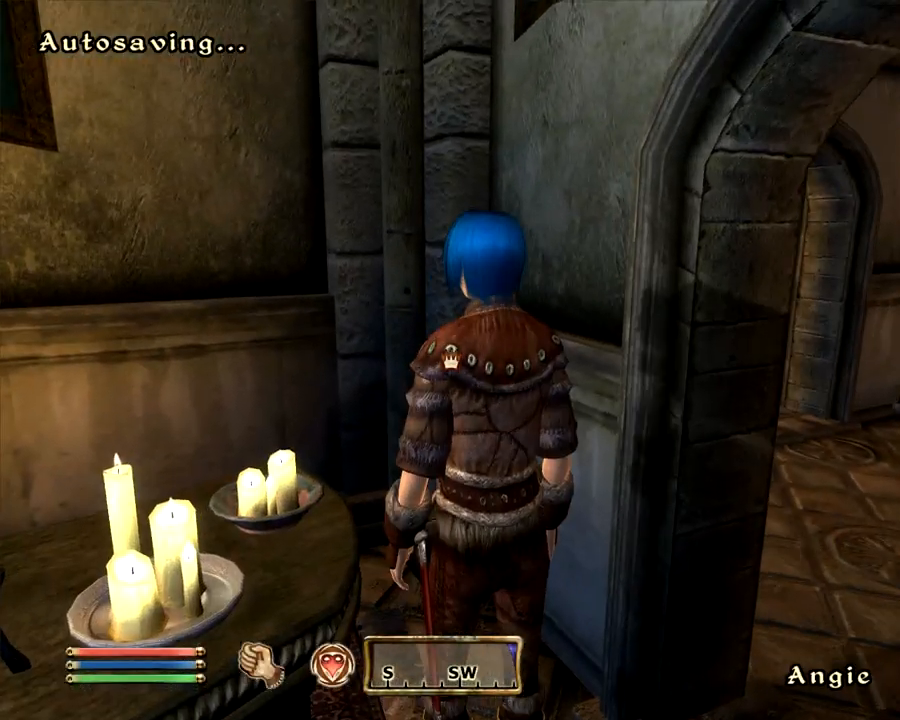
{"action": "key", "text": "space"}
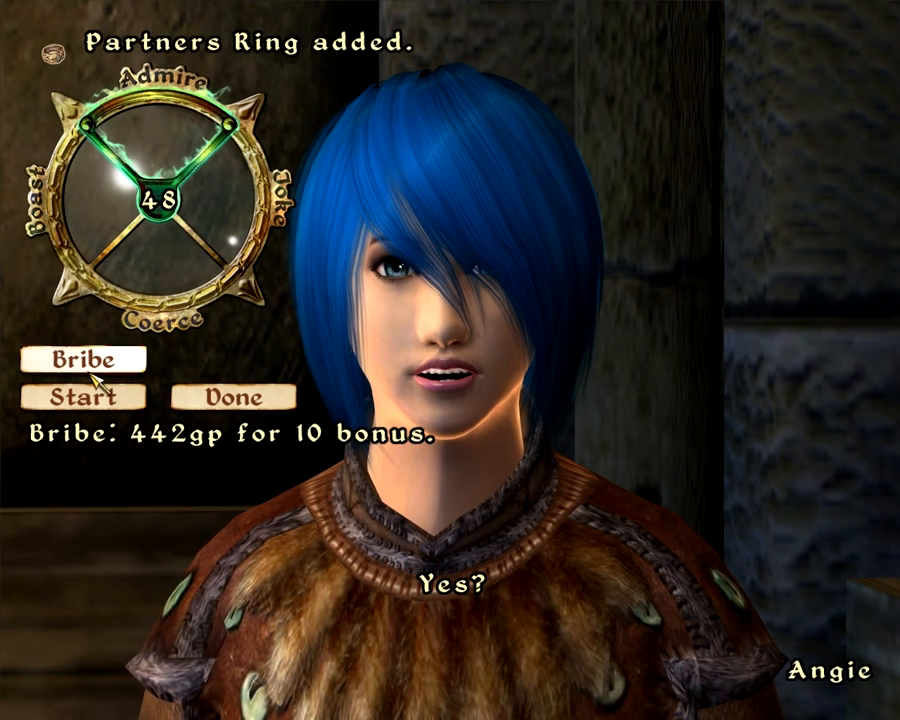
{"action": "left_click", "coordinate": [237, 404]}
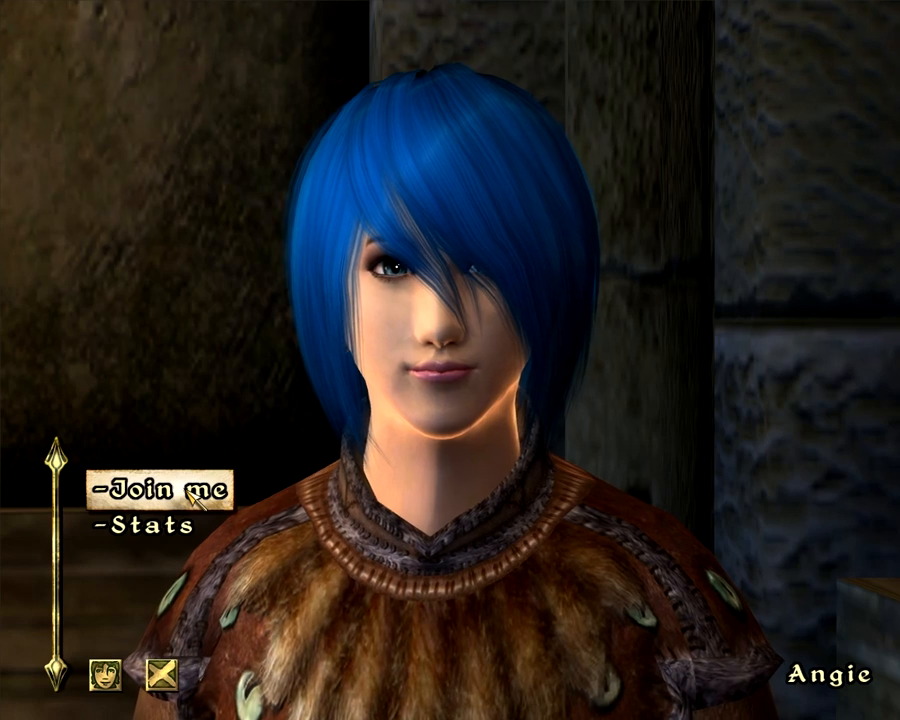